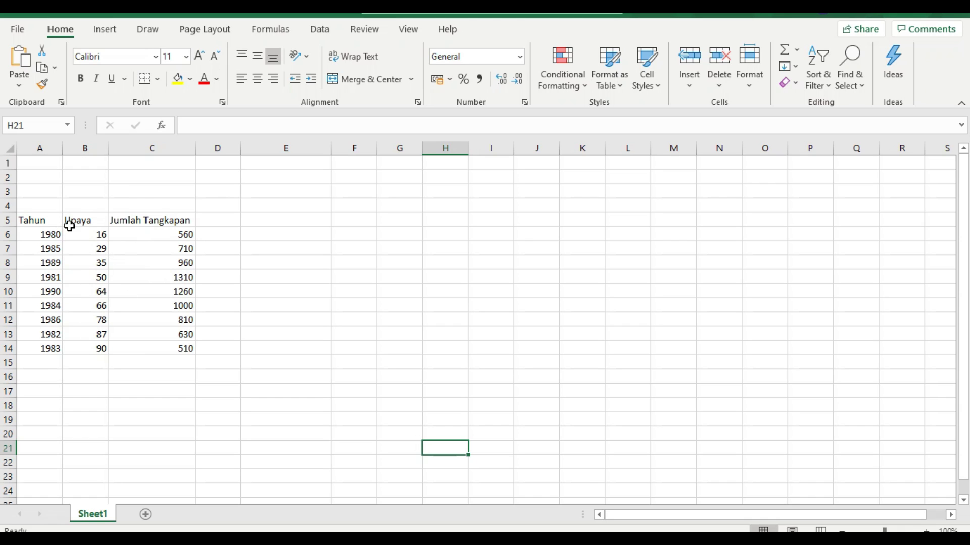
Enter the column header CPUE in cell D5, next to Jumlah Tangkapan
{"action": "left_click", "coordinate": [226, 222]}
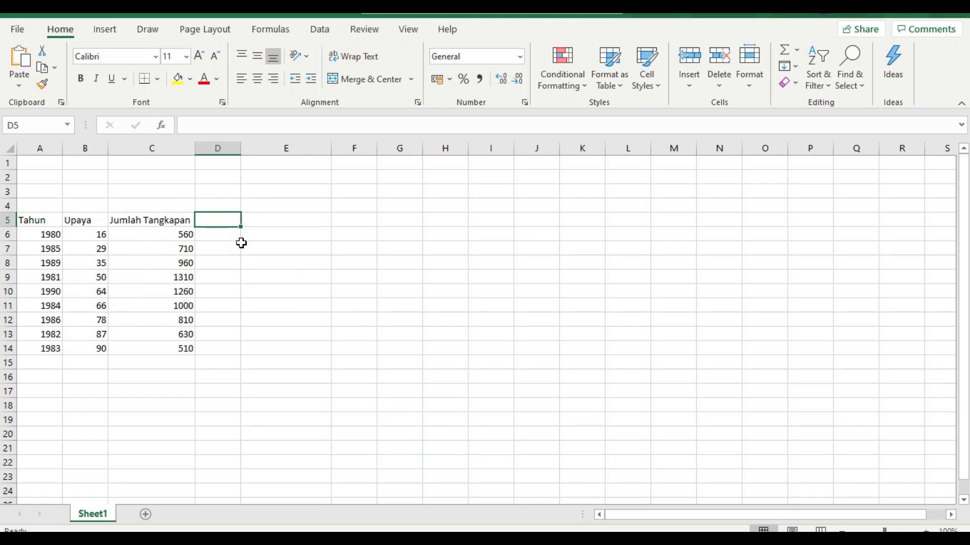
{"action": "type", "text": "CPUE"}
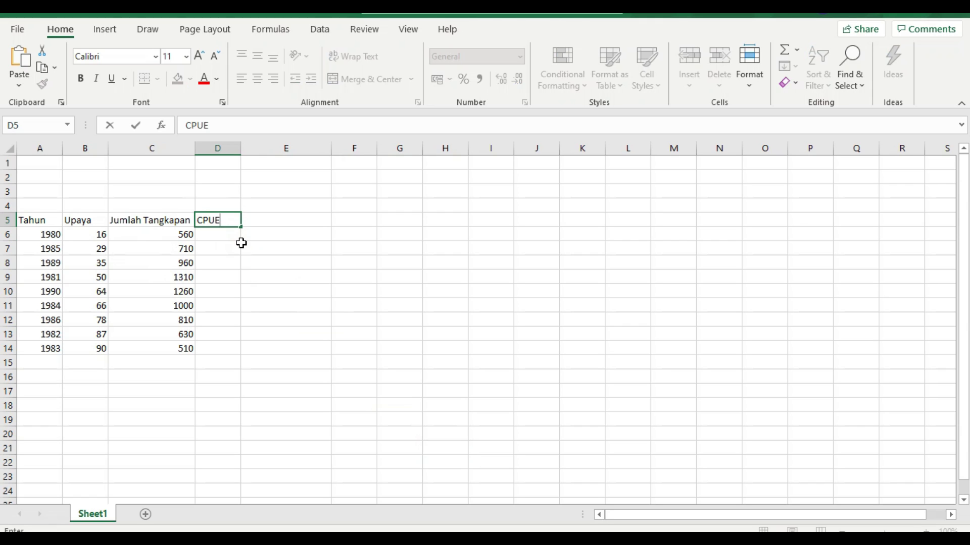
{"action": "left_click", "coordinate": [241, 243]}
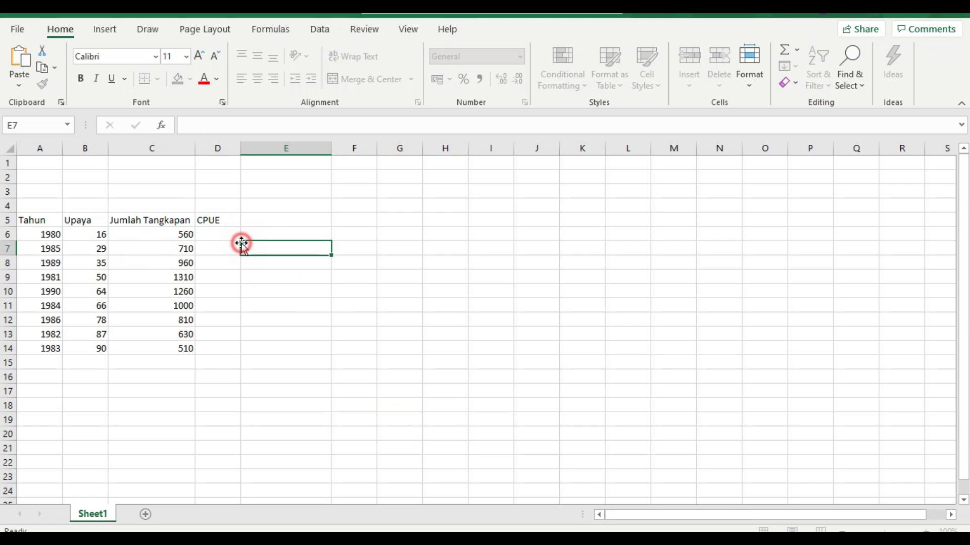
Calculate the first CPUE value in cell D6 with the formula =C6/B6
{"action": "left_click", "coordinate": [224, 234]}
{"action": "type", "text": "="}
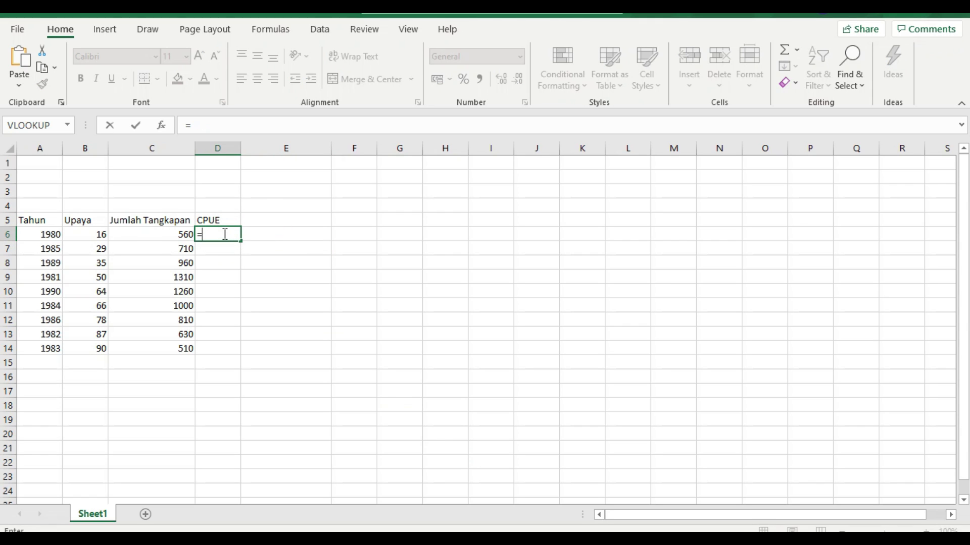
{"action": "left_click", "coordinate": [169, 236]}
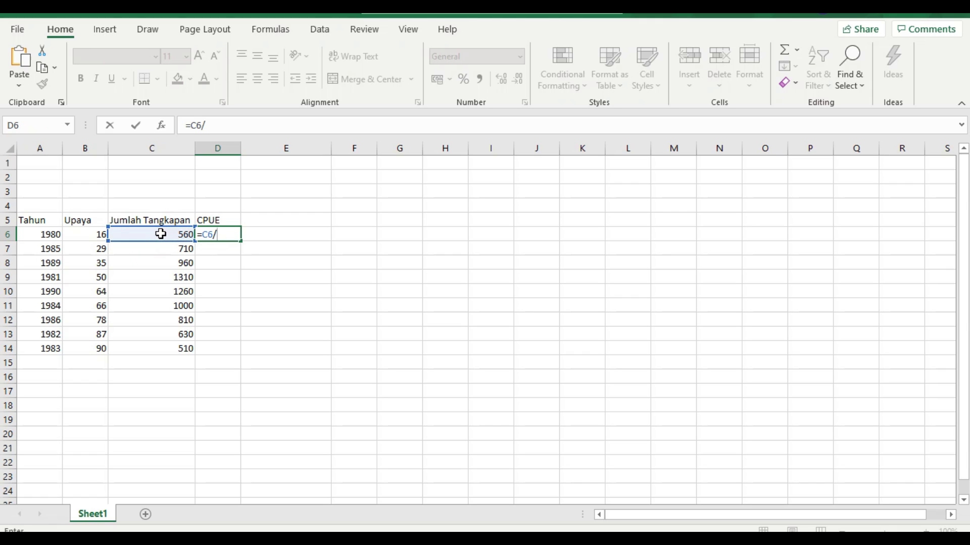
{"action": "type", "text": "/"}
{"action": "left_click", "coordinate": [100, 234]}
{"action": "key", "text": "Return"}
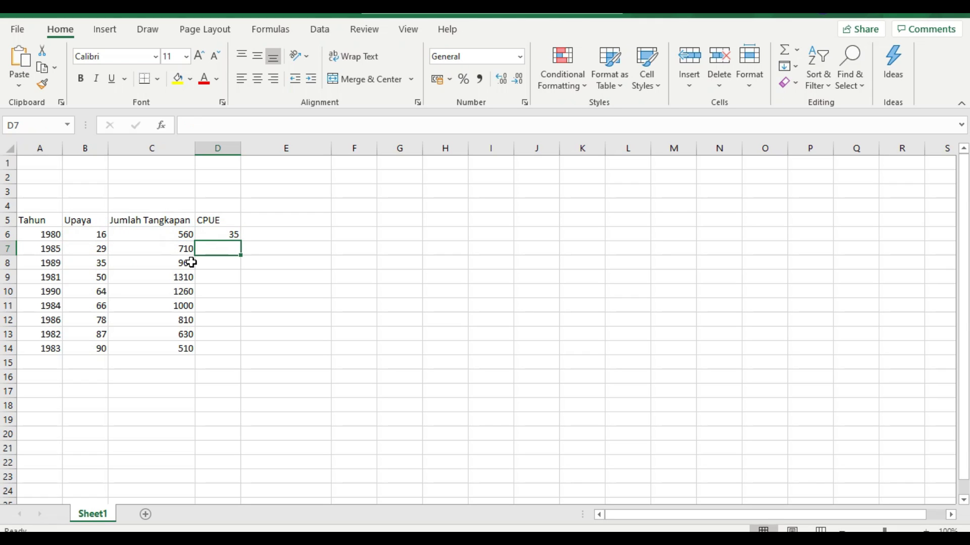
Fill the CPUE formula from D6 down through D14
{"action": "left_click", "coordinate": [214, 235]}
{"action": "left_click_drag", "start_coordinate": [244, 244], "coordinate": [235, 357]}
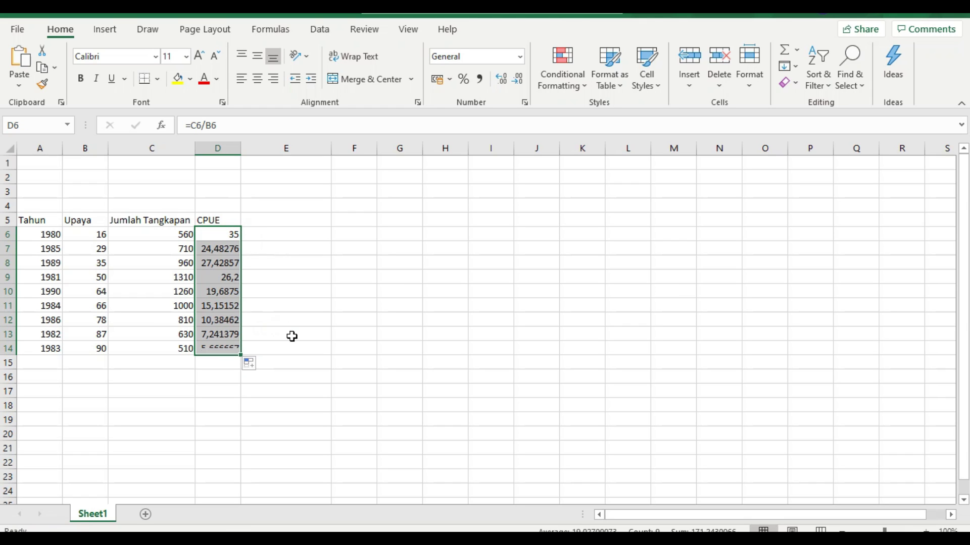
{"action": "left_click", "coordinate": [298, 306]}
{"action": "left_click", "coordinate": [233, 232]}
{"action": "left_click", "coordinate": [88, 237]}
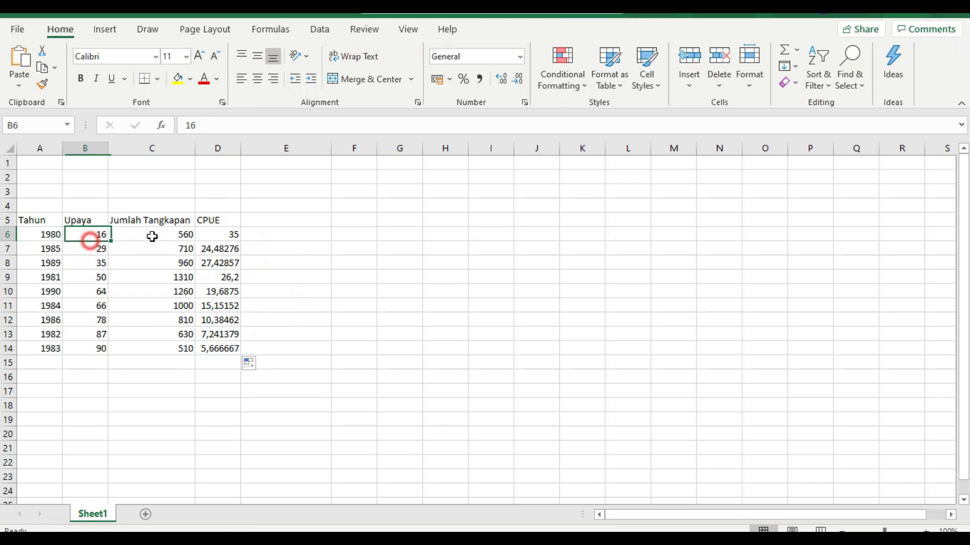
{"action": "left_click", "coordinate": [152, 234]}
{"action": "left_click", "coordinate": [217, 234]}
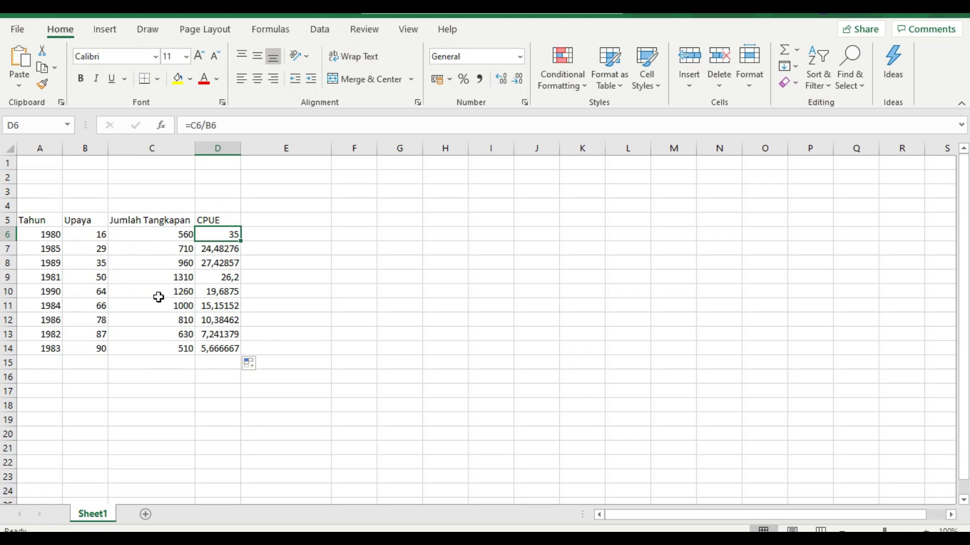
{"action": "left_click", "coordinate": [94, 233]}
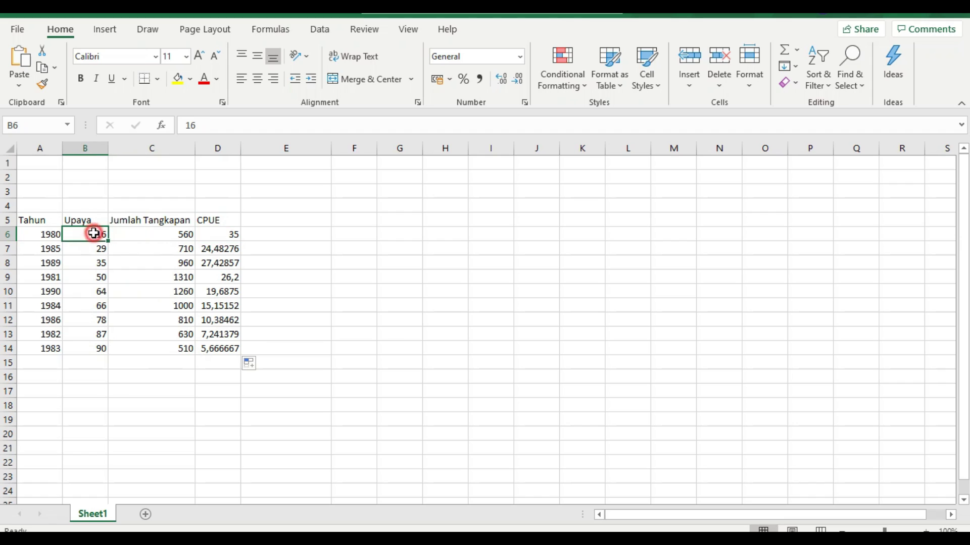
{"action": "left_click", "coordinate": [99, 352], "text": "ctrl"}
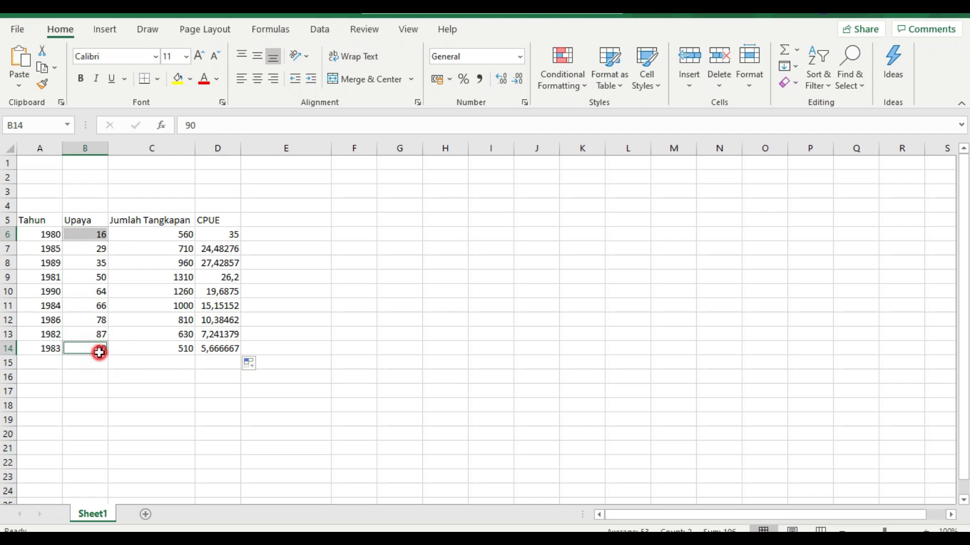
{"action": "left_click", "coordinate": [86, 252]}
{"action": "left_click", "coordinate": [84, 233]}
{"action": "left_click", "coordinate": [102, 348], "text": "shift"}
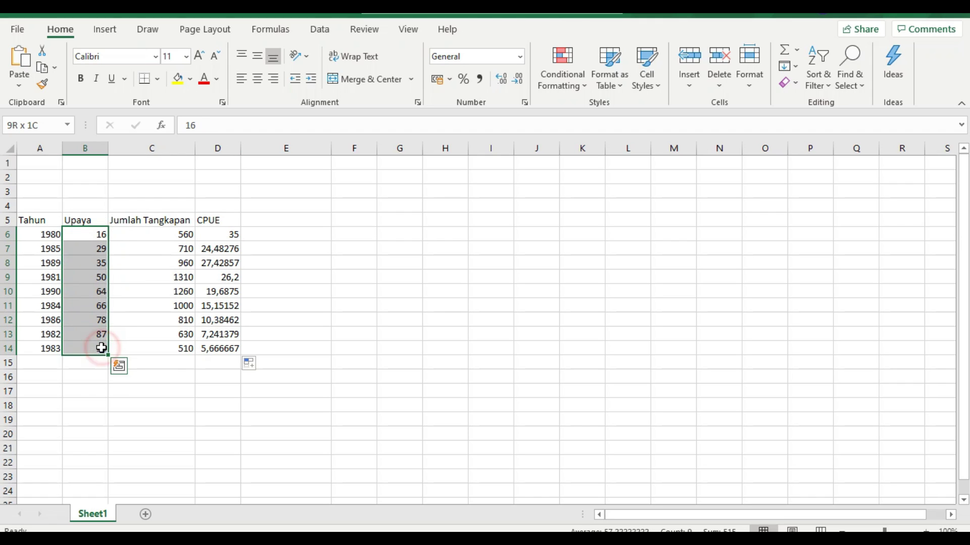
{"action": "left_click", "coordinate": [212, 237]}
Insert a markers-only scatter chart from the Upaya values B6:B14 and the CPUE values D6:D14
{"action": "left_click_drag", "start_coordinate": [101, 234], "coordinate": [104, 353]}
{"action": "left_click", "coordinate": [239, 234]}
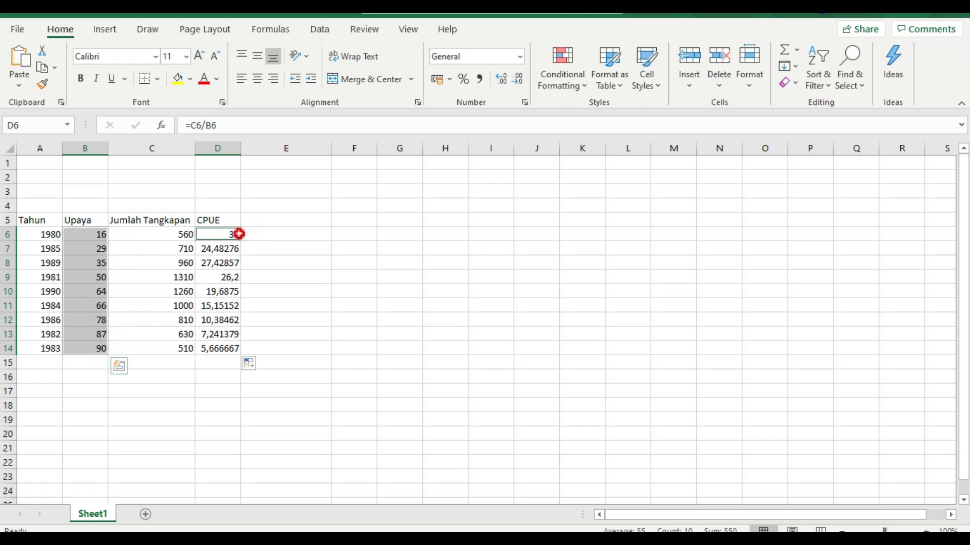
{"action": "left_click_drag", "start_coordinate": [230, 238], "coordinate": [232, 346], "text": "ctrl"}
{"action": "left_click_drag", "start_coordinate": [230, 233], "coordinate": [224, 352], "text": "ctrl"}
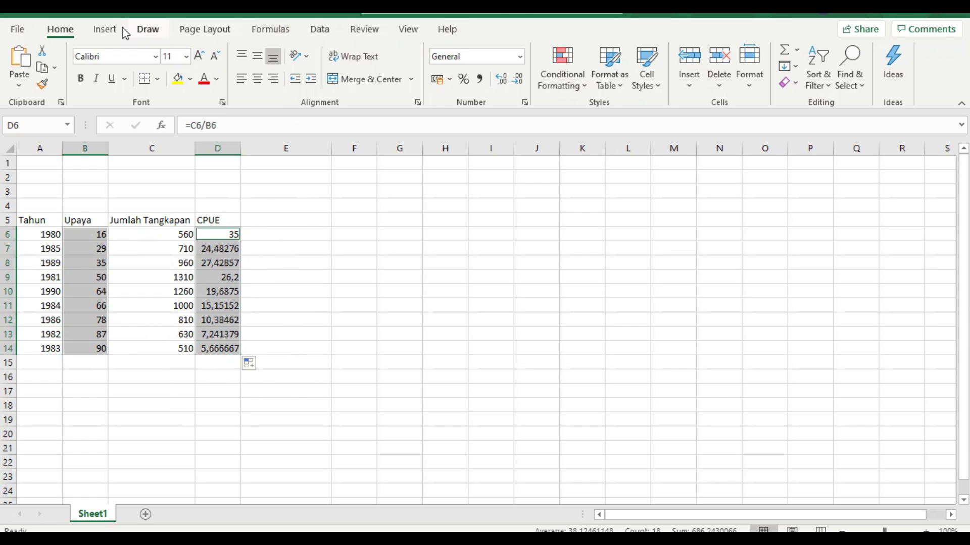
{"action": "left_click", "coordinate": [105, 29]}
{"action": "left_click", "coordinate": [407, 83]}
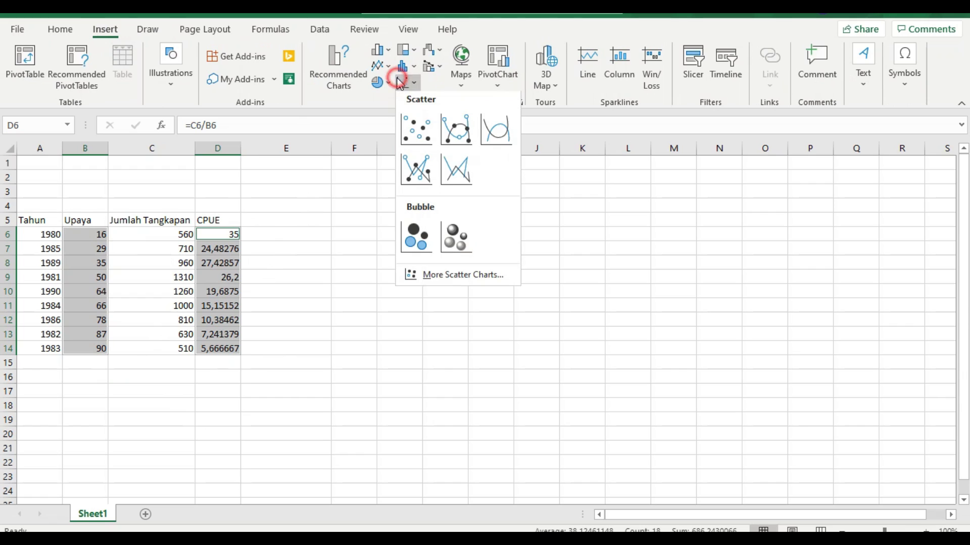
{"action": "left_click", "coordinate": [428, 143]}
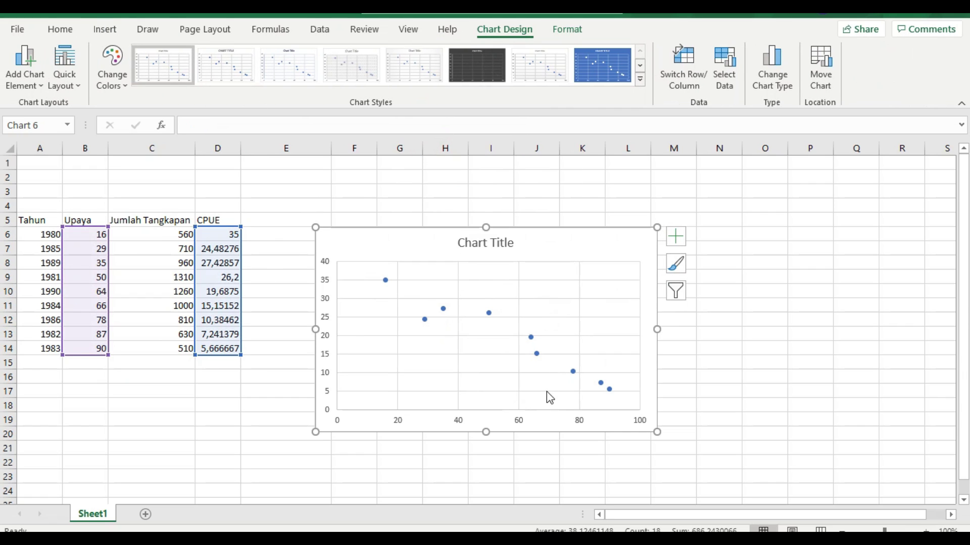
Add axis titles to the scatter chart and name the horizontal axis Upaya
{"action": "left_click", "coordinate": [676, 237]}
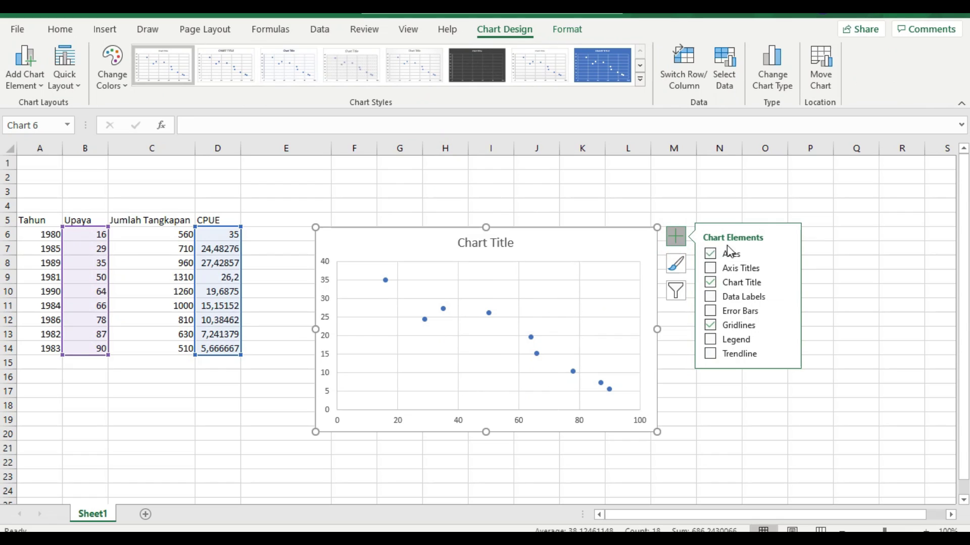
{"action": "left_click", "coordinate": [732, 267]}
{"action": "double_click", "coordinate": [500, 416]}
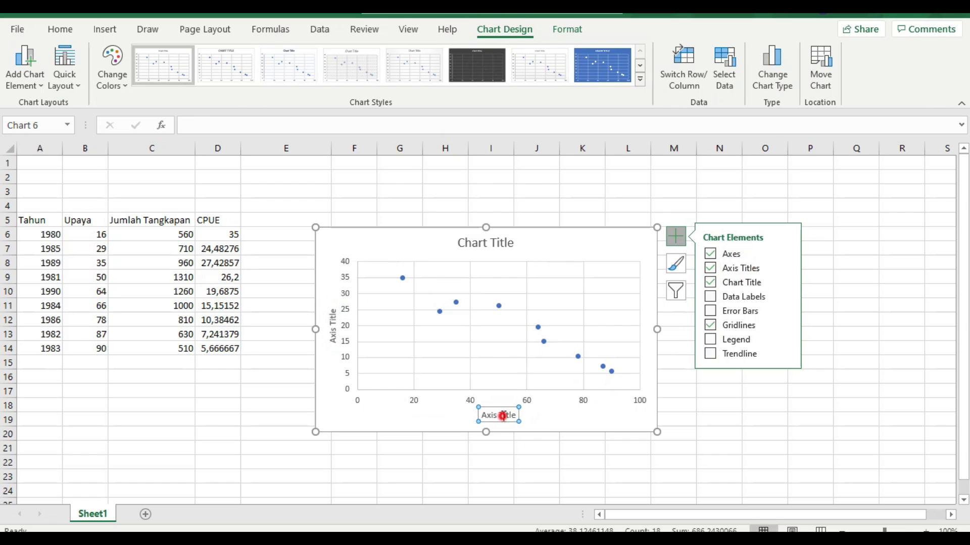
{"action": "key", "text": "Up"}
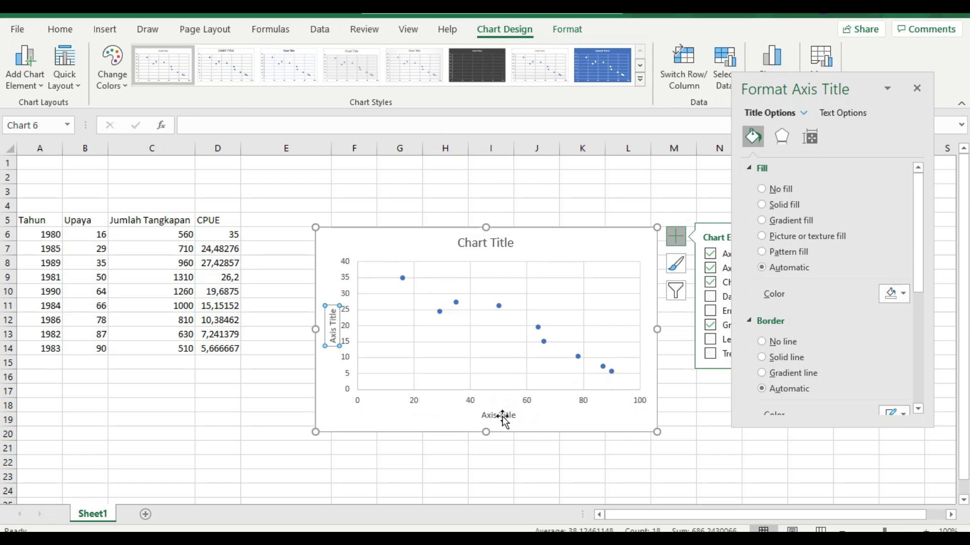
{"action": "left_click", "coordinate": [502, 415]}
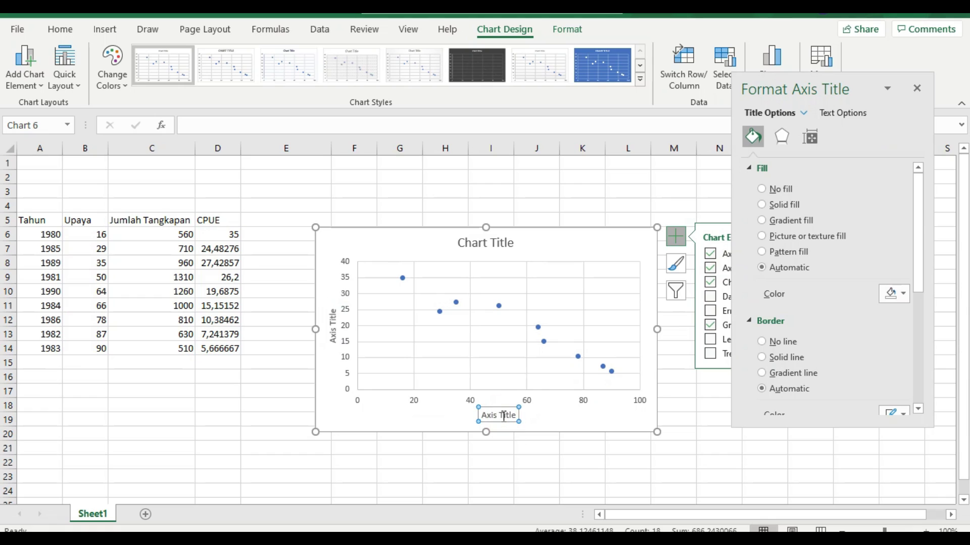
{"action": "triple_click", "coordinate": [502, 415]}
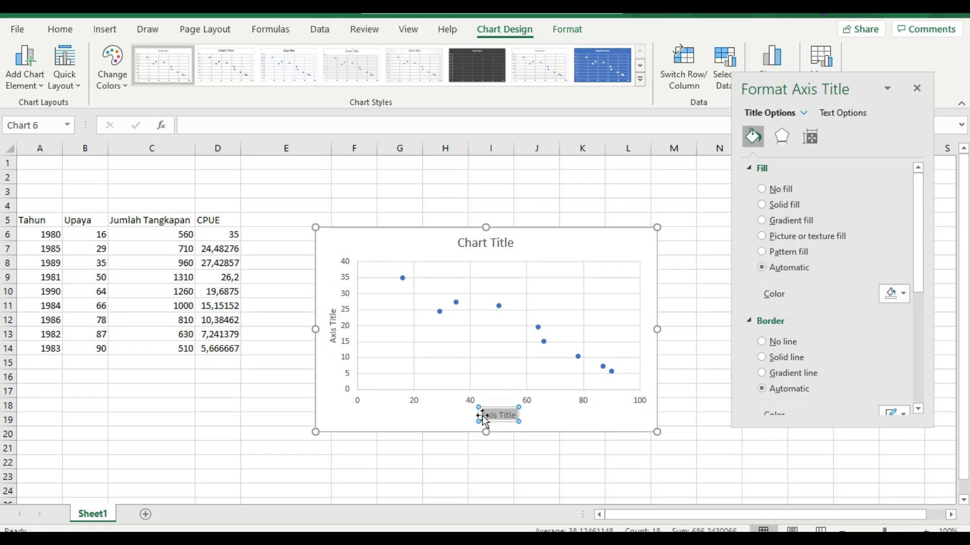
{"action": "type", "text": "Upaya"}
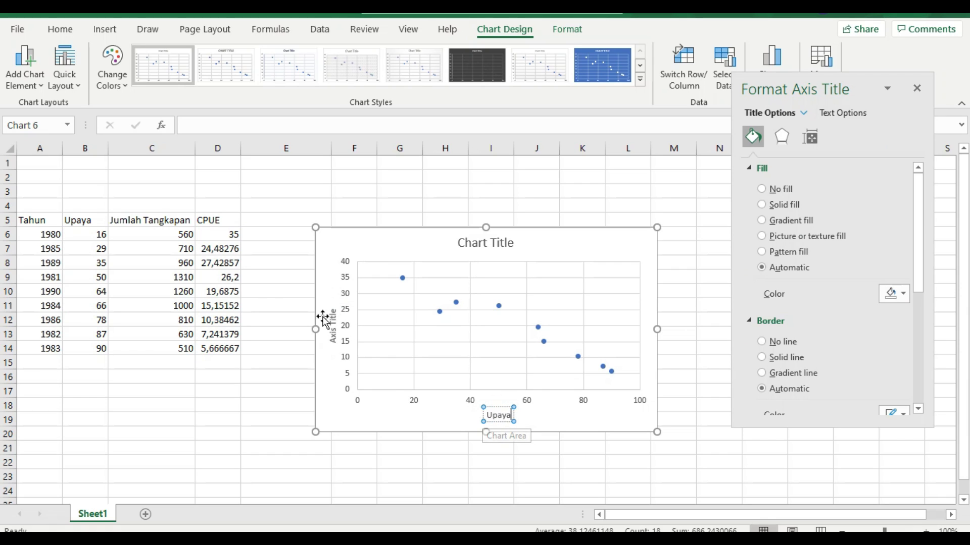
Name the chart's vertical axis CPUE and move the chart up and to the right, so it starts at about row 2
{"action": "left_click", "coordinate": [332, 342]}
{"action": "left_click", "coordinate": [333, 342]}
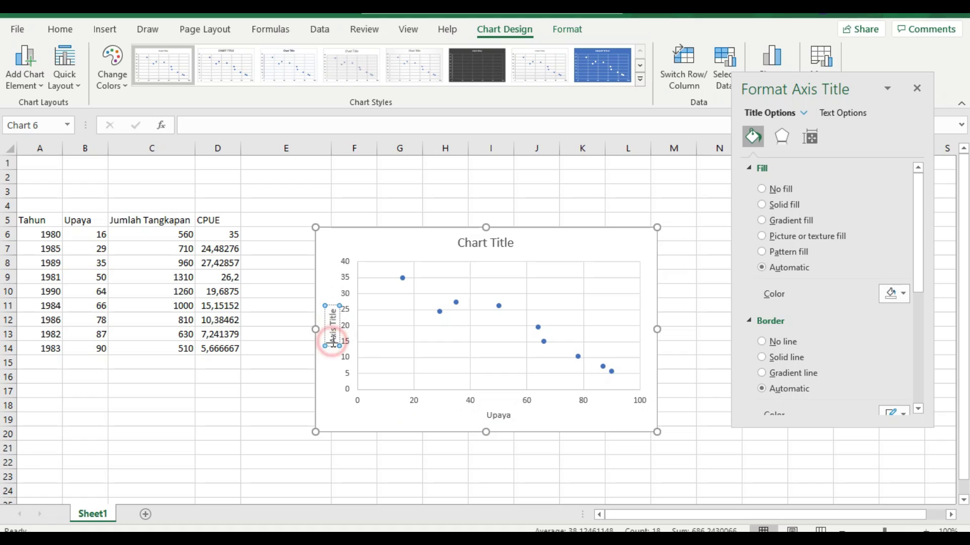
{"action": "triple_click", "coordinate": [332, 342]}
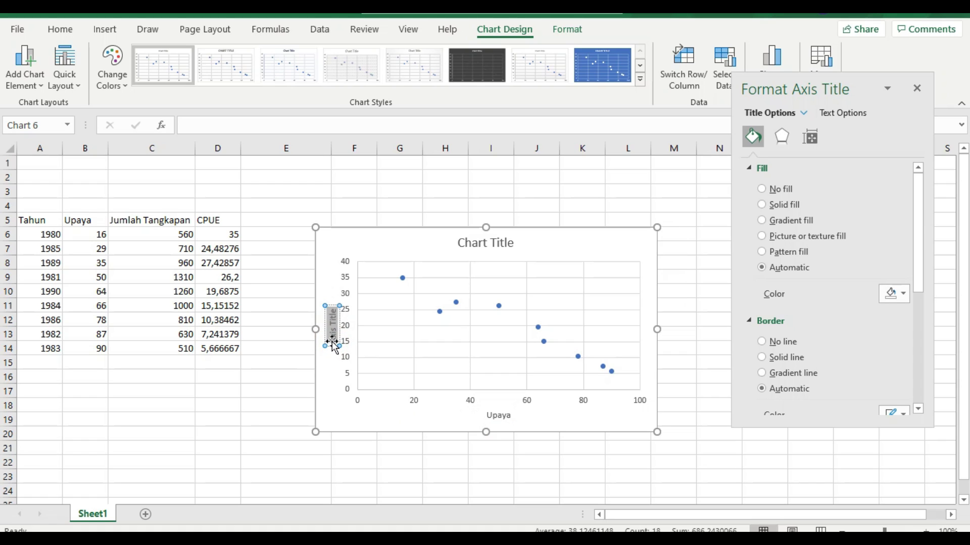
{"action": "type", "text": "CPUE"}
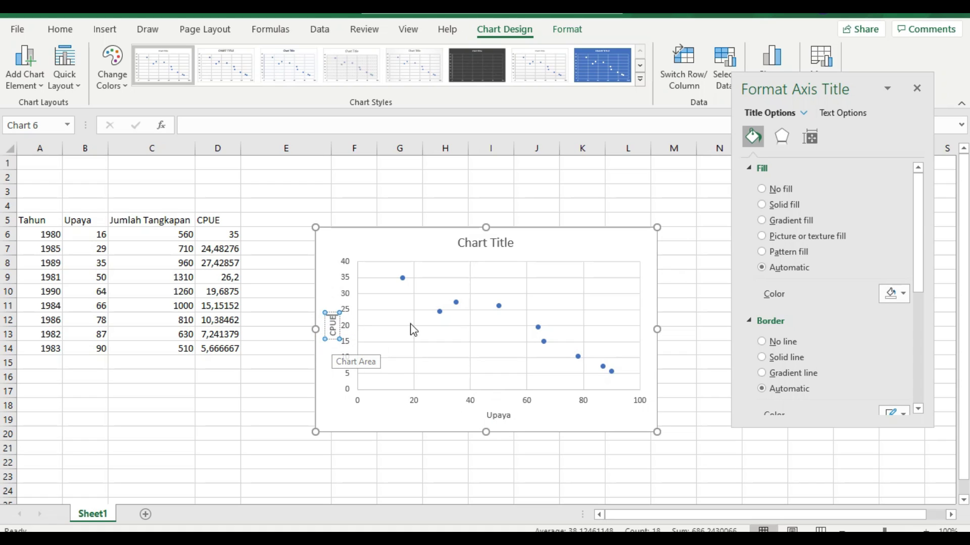
{"action": "left_click", "coordinate": [378, 249]}
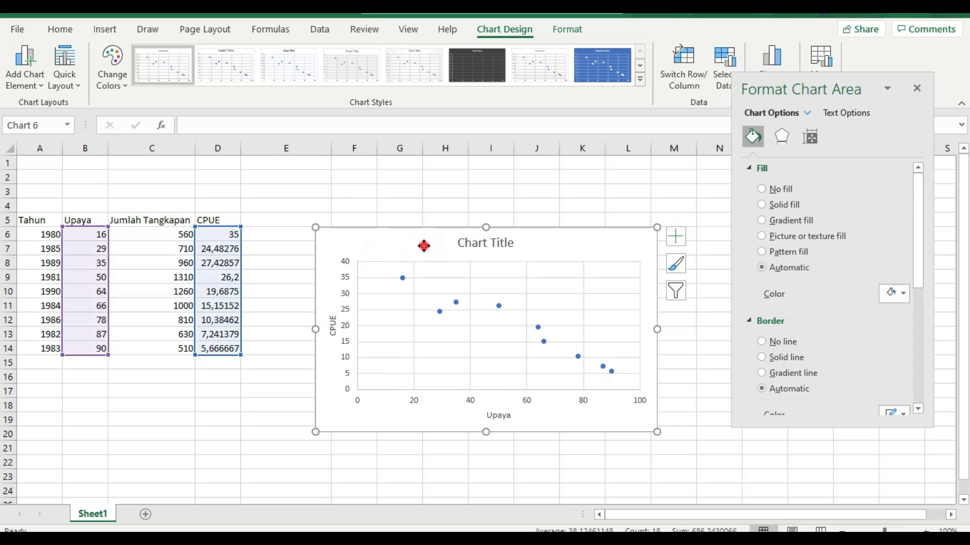
{"action": "left_click_drag", "start_coordinate": [423, 246], "coordinate": [491, 187]}
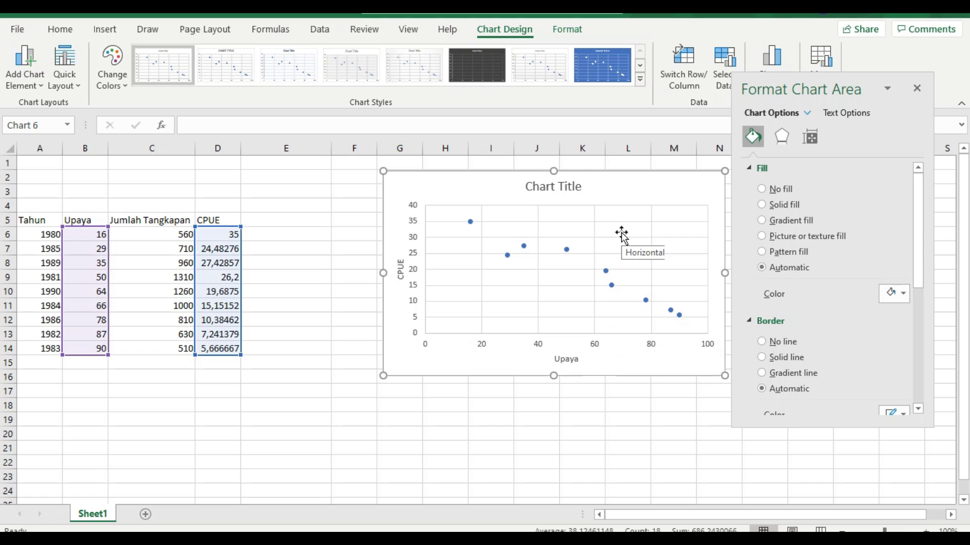
Add a linear trendline to the data points and display its equation and R-squared value on the chart
{"action": "left_click", "coordinate": [605, 271]}
{"action": "right_click", "coordinate": [606, 271]}
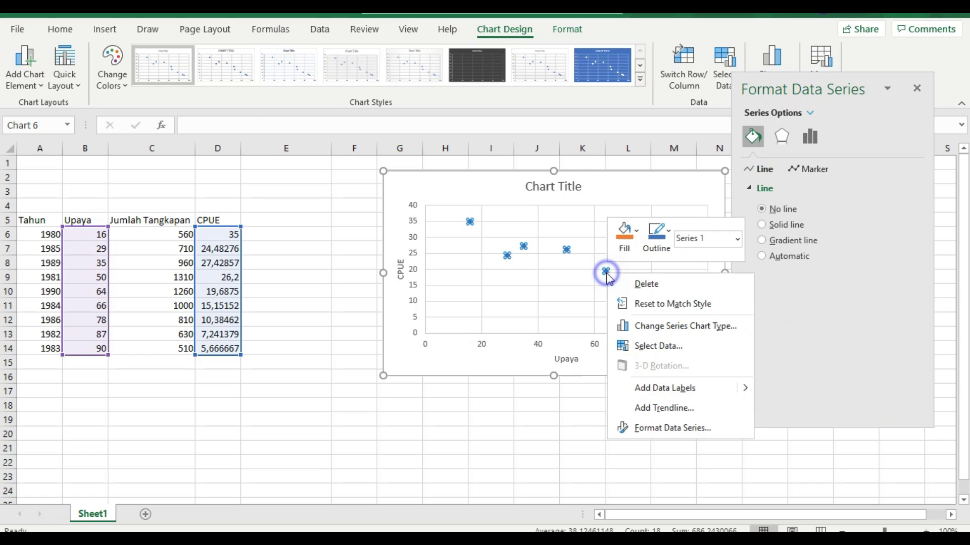
{"action": "left_click", "coordinate": [656, 408]}
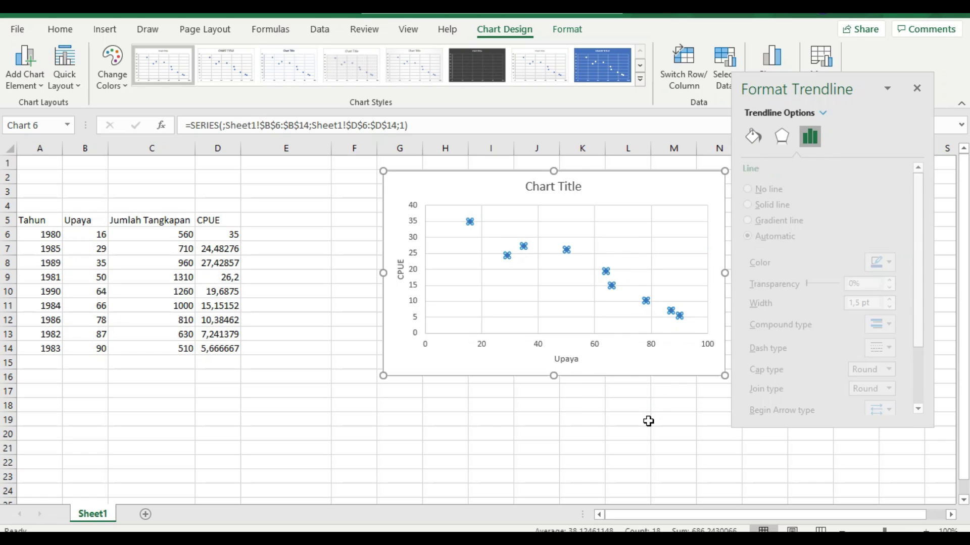
{"action": "scroll", "coordinate": [829, 268], "scroll_direction": "down", "scroll_amount": 4}
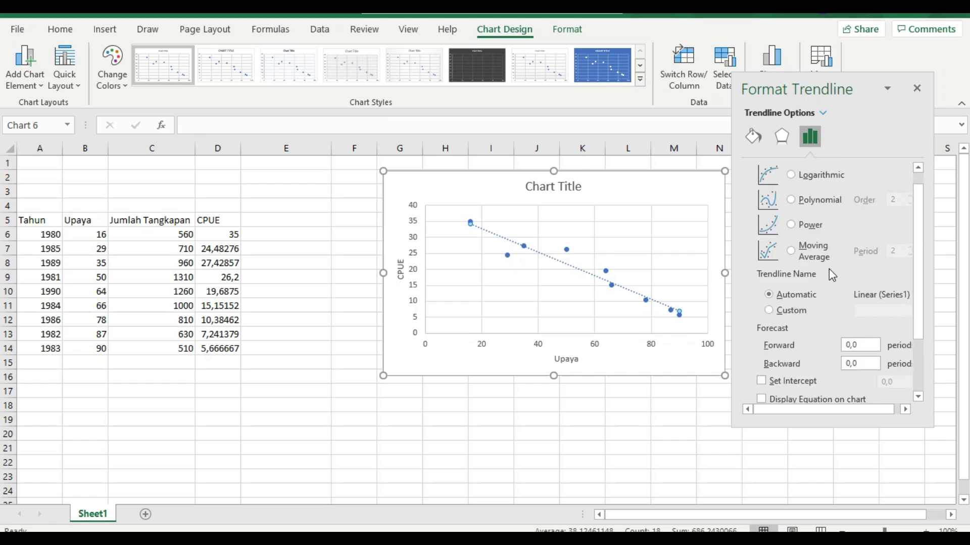
{"action": "left_click", "coordinate": [808, 372]}
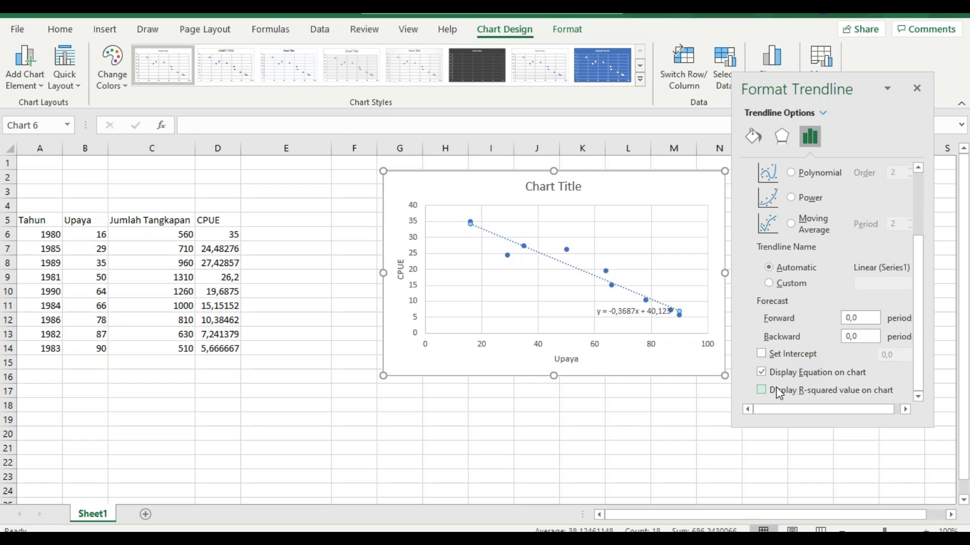
{"action": "left_click", "coordinate": [778, 392]}
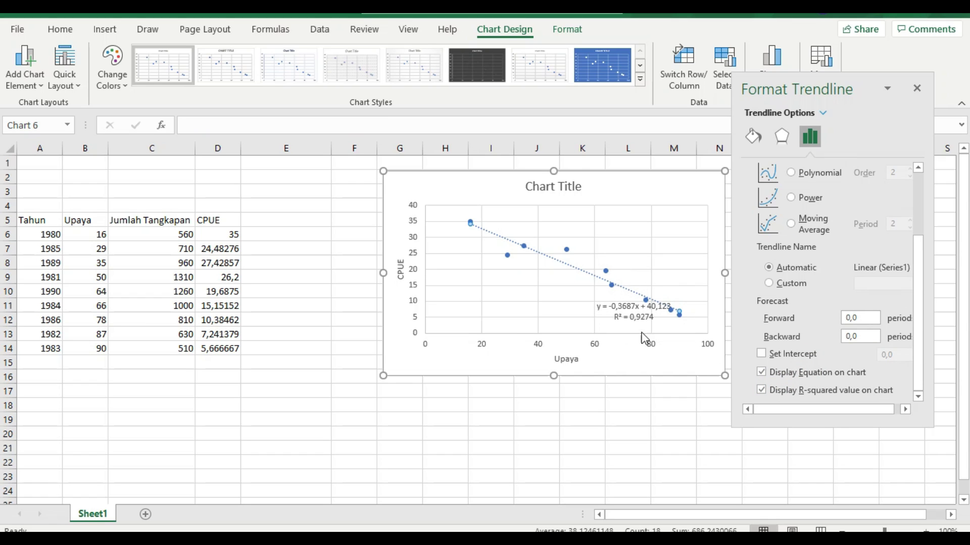
Enter the general equation y=bx-a as text in cell I18 below the chart
{"action": "left_click", "coordinate": [490, 408]}
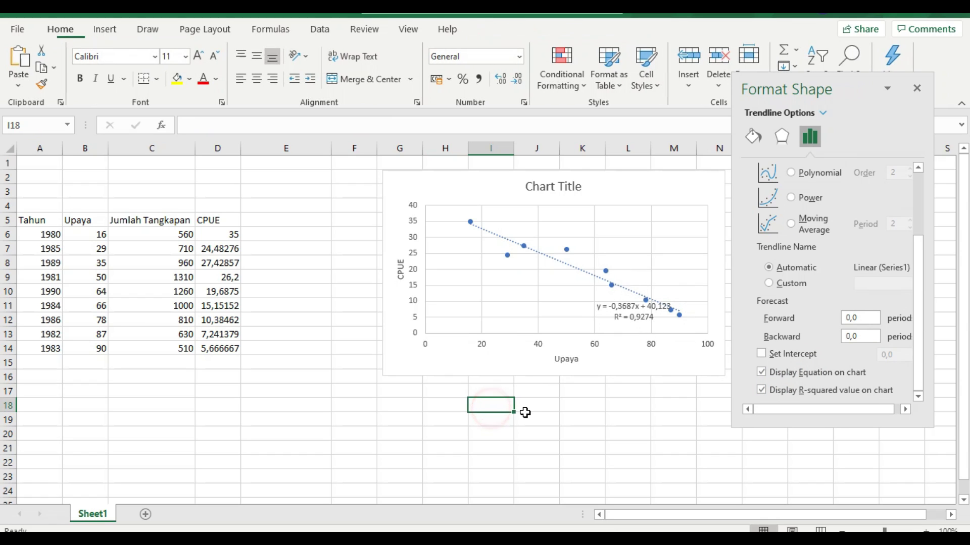
{"action": "type", "text": "y=bx-a"}
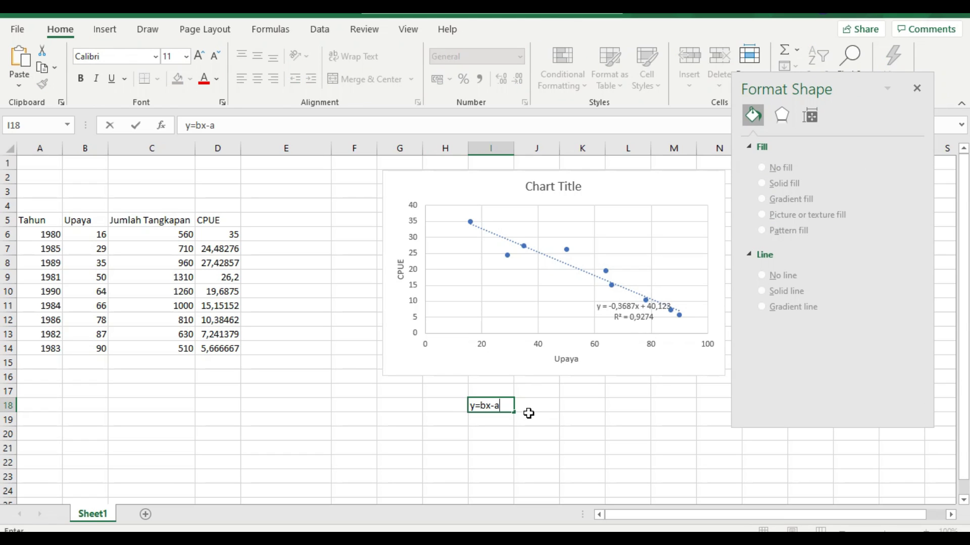
{"action": "left_click", "coordinate": [505, 447]}
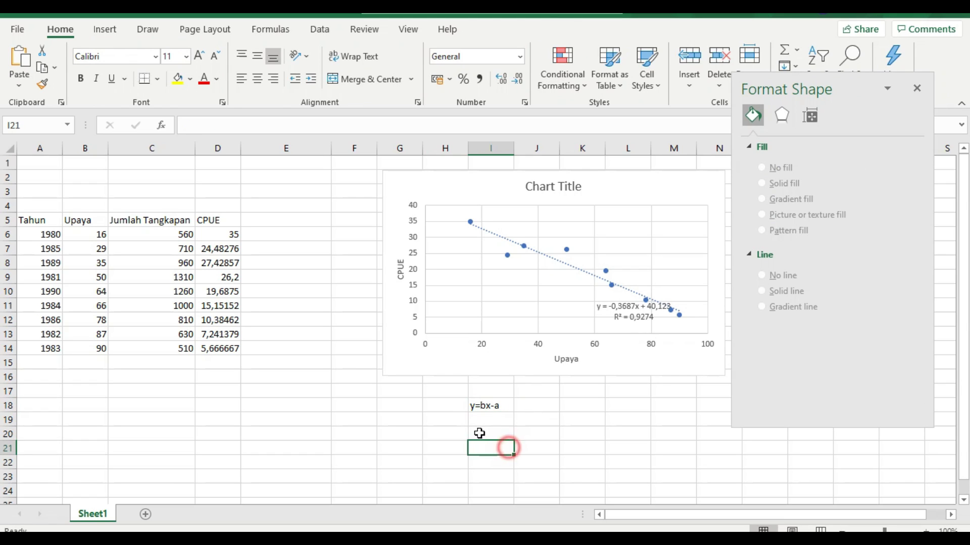
Label cell H19 a and enter the trendline's intercept 40,123 beside it in I19
{"action": "left_click", "coordinate": [452, 424]}
{"action": "type", "text": "a"}
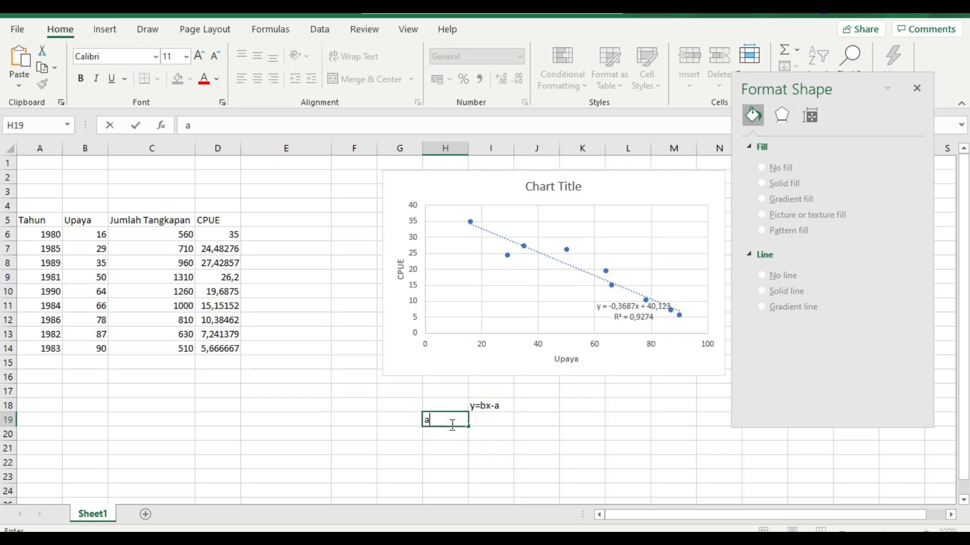
{"action": "key", "text": "Tab"}
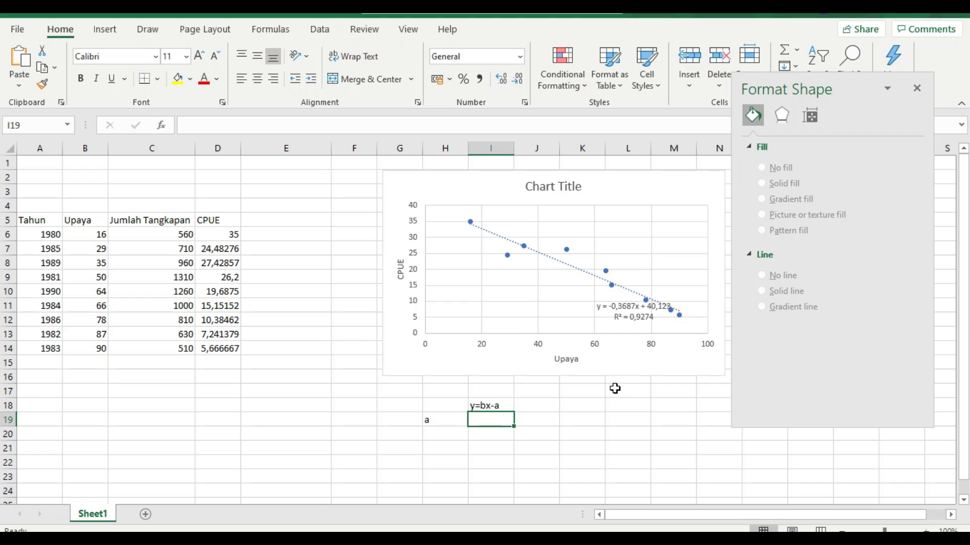
{"action": "type", "text": "40,123"}
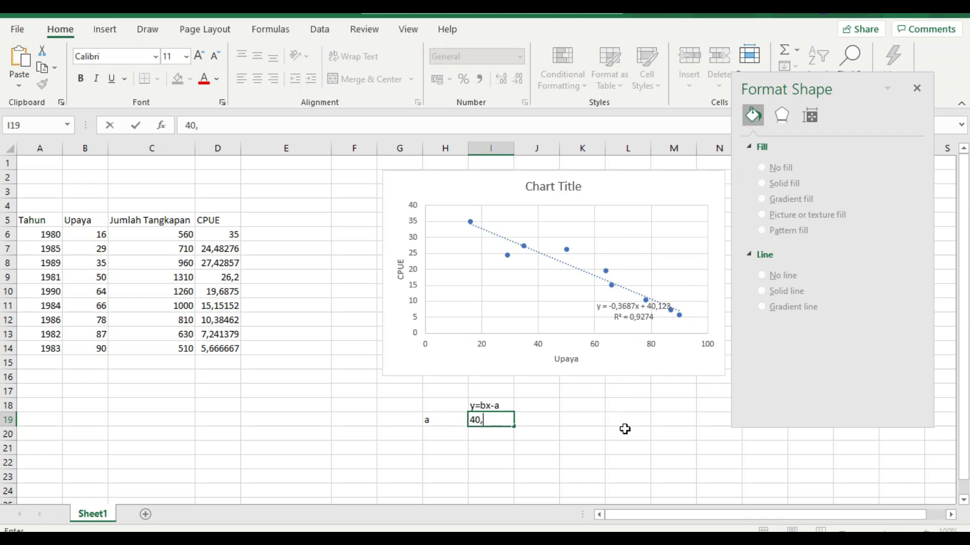
Label cell H20 b and enter the slope coefficient 0,368 beside it in I20
{"action": "left_click", "coordinate": [441, 438]}
{"action": "type", "text": "b"}
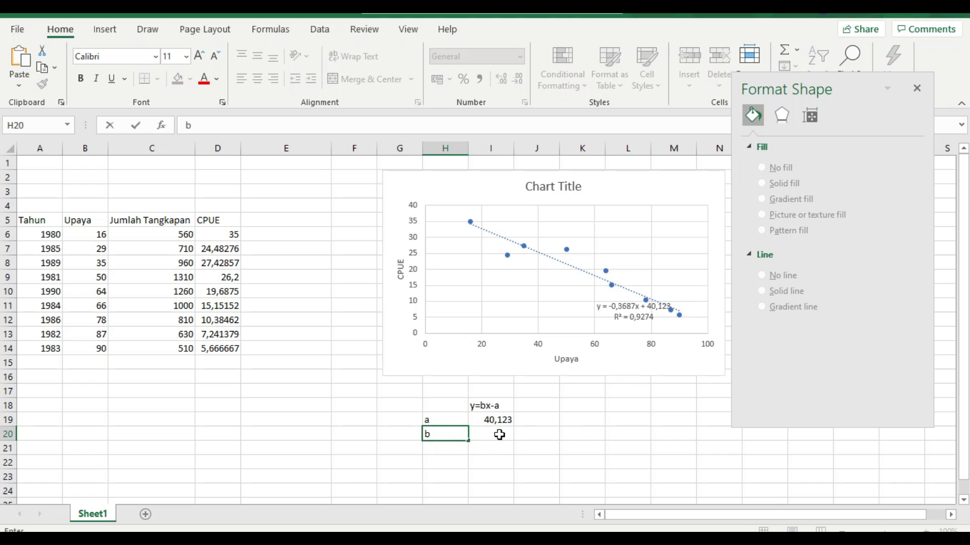
{"action": "left_click", "coordinate": [499, 434]}
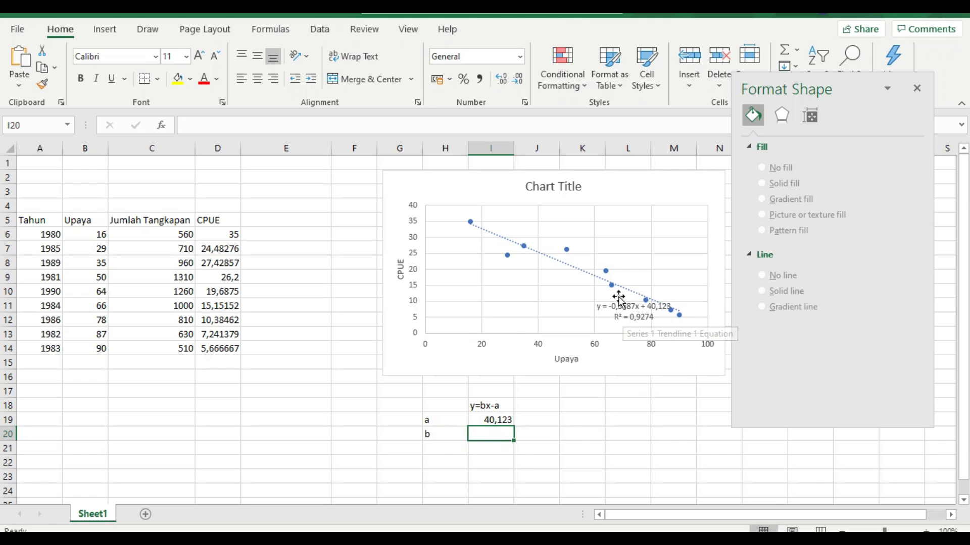
{"action": "type", "text": "0,36"}
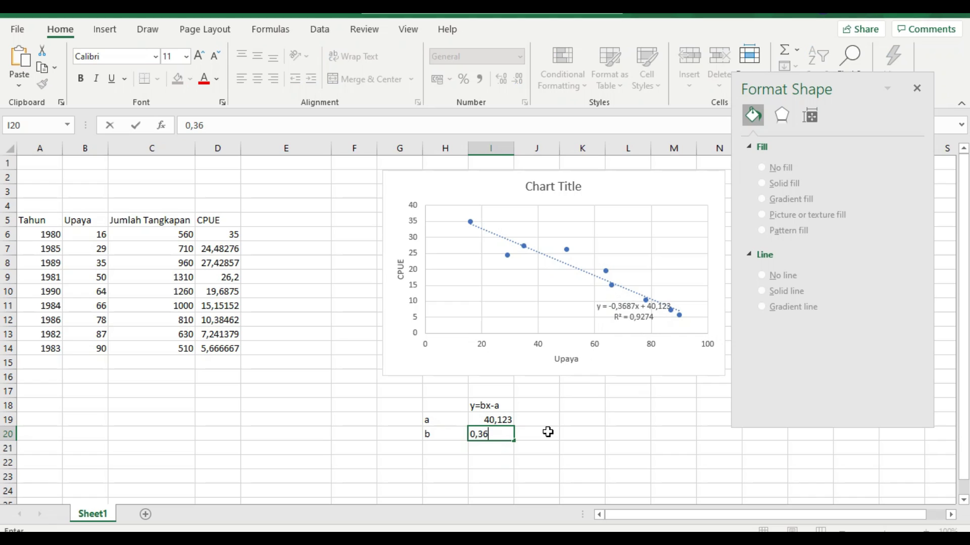
{"action": "type", "text": "8"}
{"action": "left_click", "coordinate": [548, 432]}
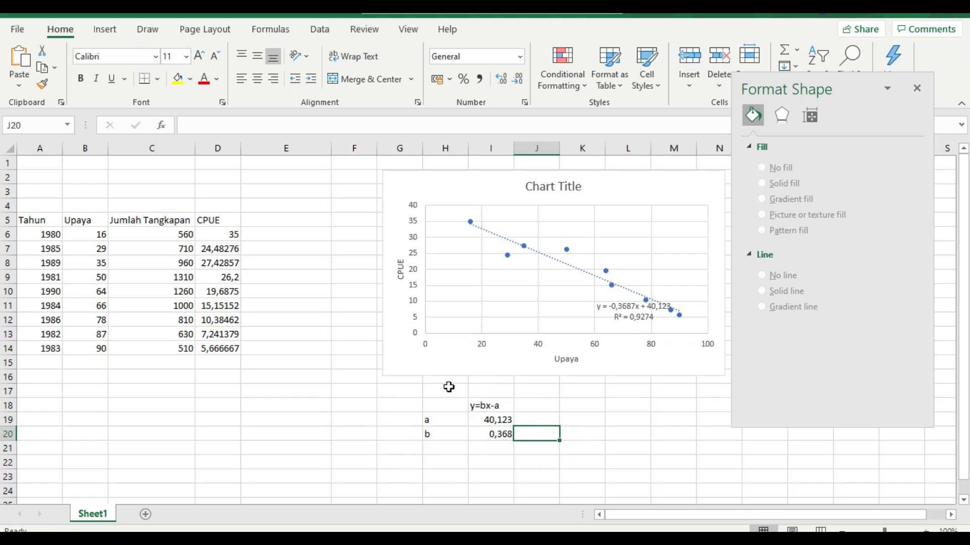
Add the column header Prediksi Tangkapan in cell E5, beside the CPUE column
{"action": "left_click", "coordinate": [277, 221]}
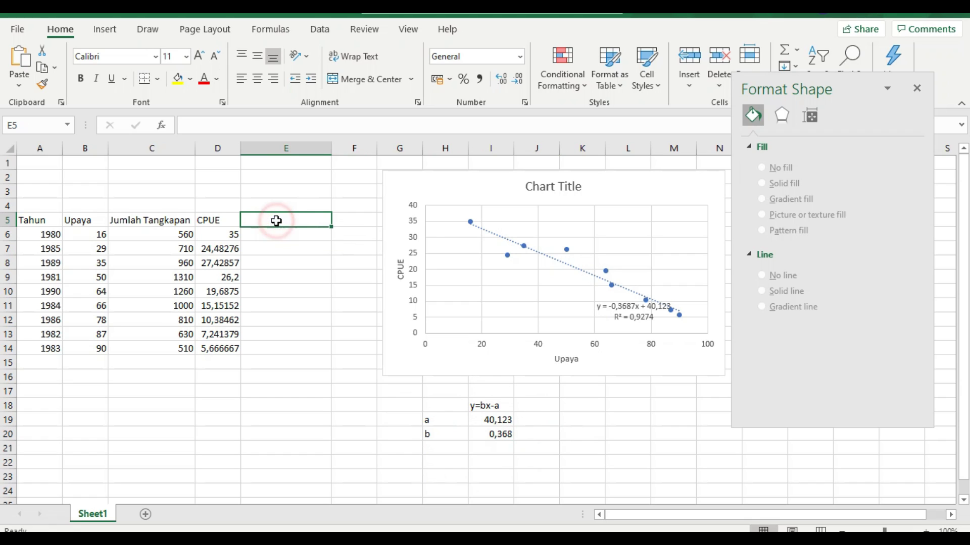
{"action": "type", "text": "Prediksi"}
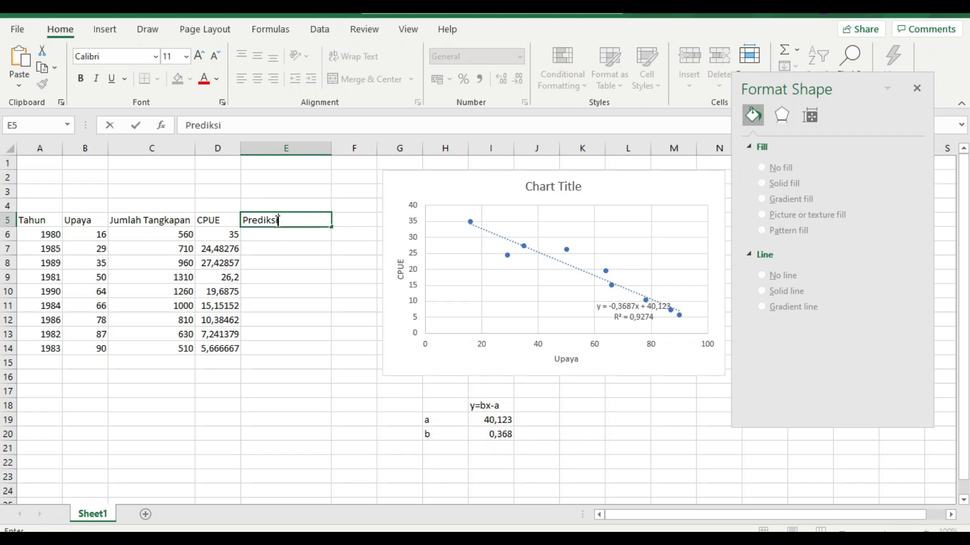
{"action": "type", "text": " Tangkapan"}
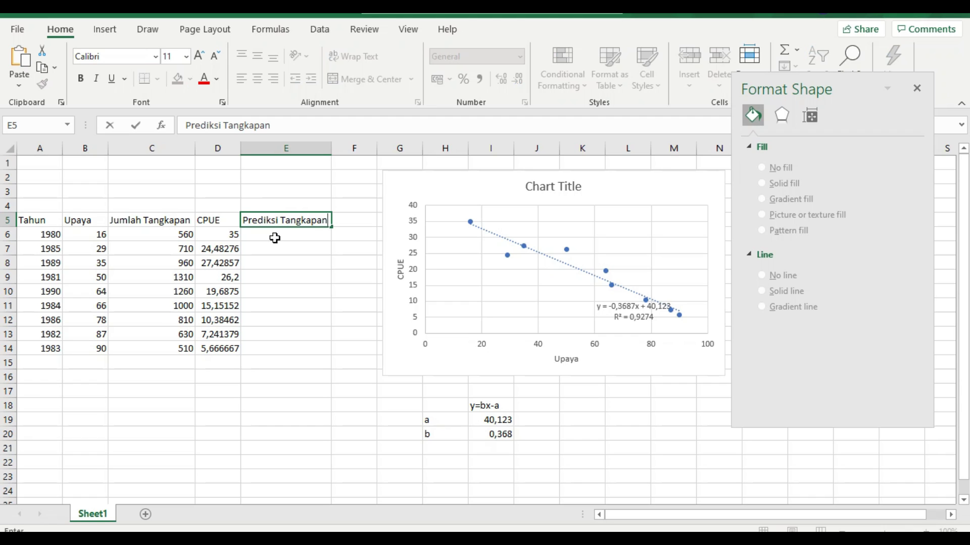
{"action": "left_click", "coordinate": [282, 309]}
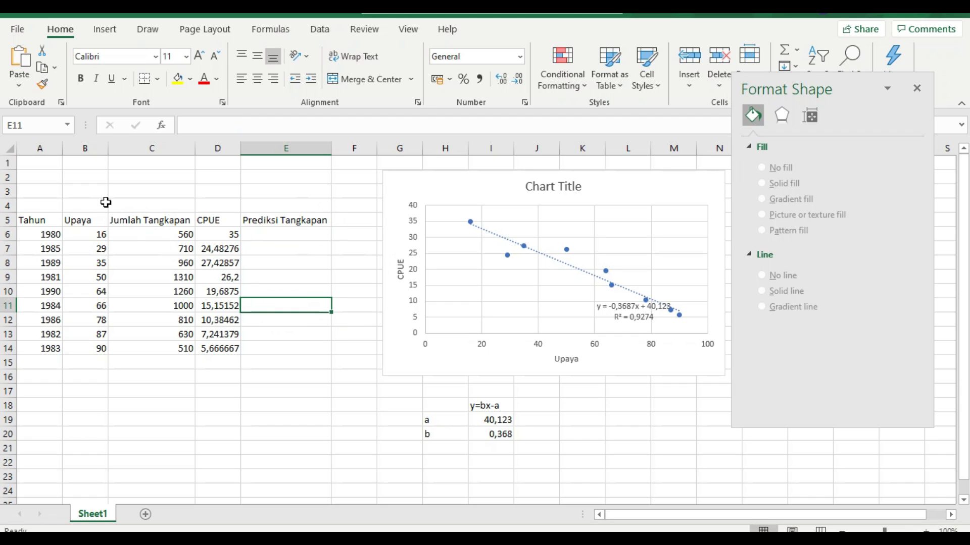
Calculate the predicted catch for 1980 in cell E6 with the formula =B6*(I19-(I20*B6))
{"action": "left_click", "coordinate": [265, 232]}
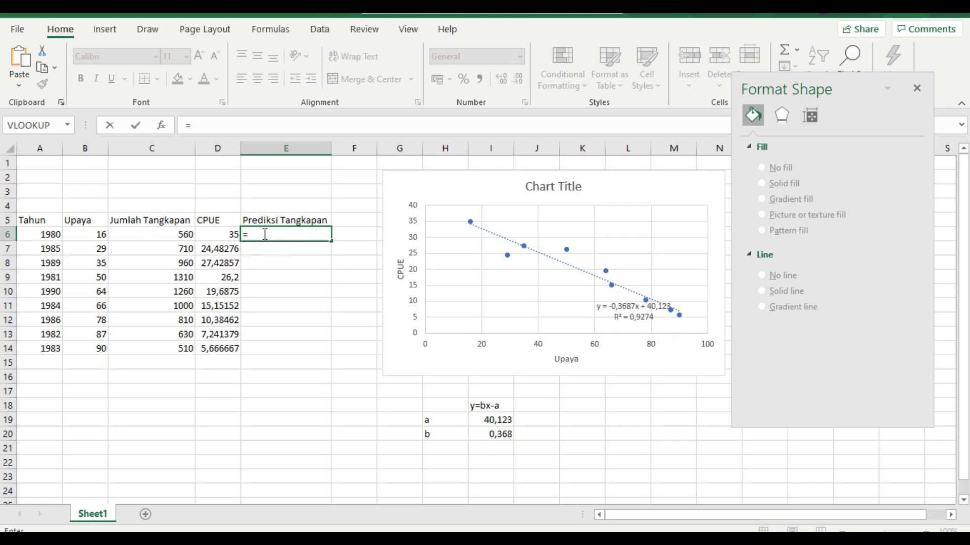
{"action": "left_click", "coordinate": [94, 238]}
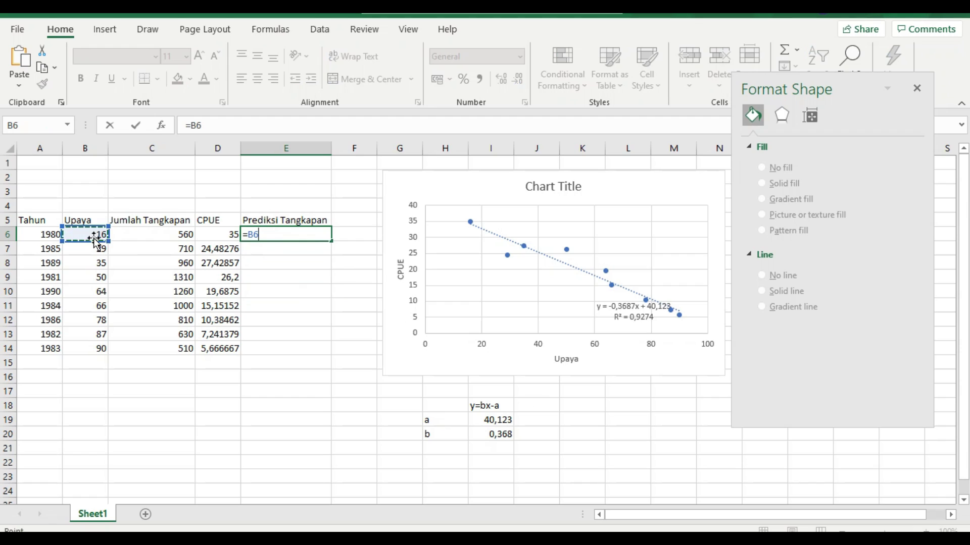
{"action": "type", "text": "*"}
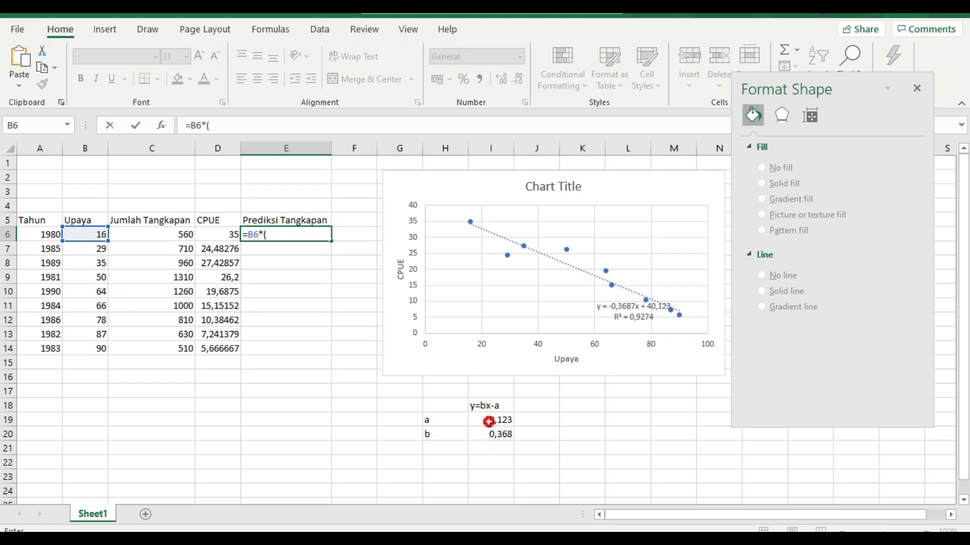
{"action": "left_click", "coordinate": [488, 422]}
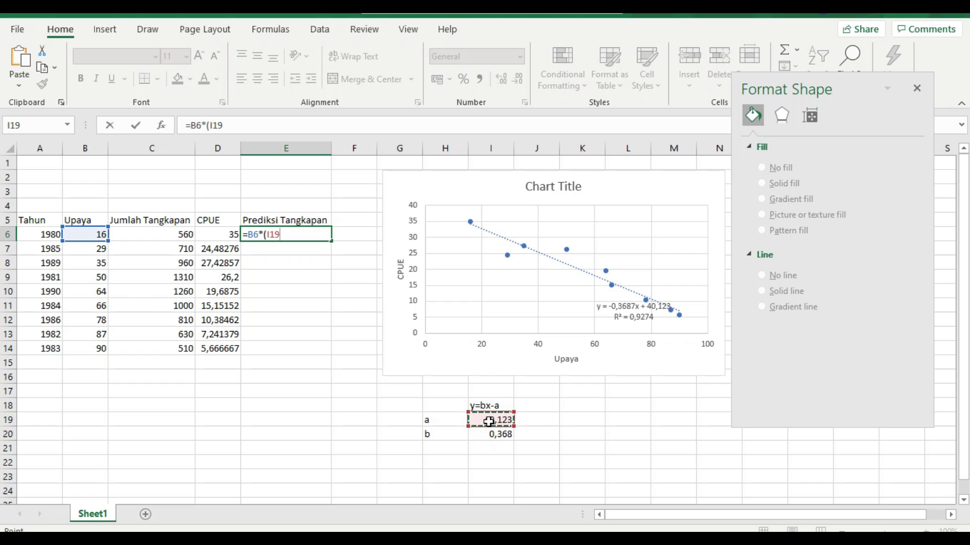
{"action": "type", "text": "-"}
{"action": "left_click", "coordinate": [500, 437]}
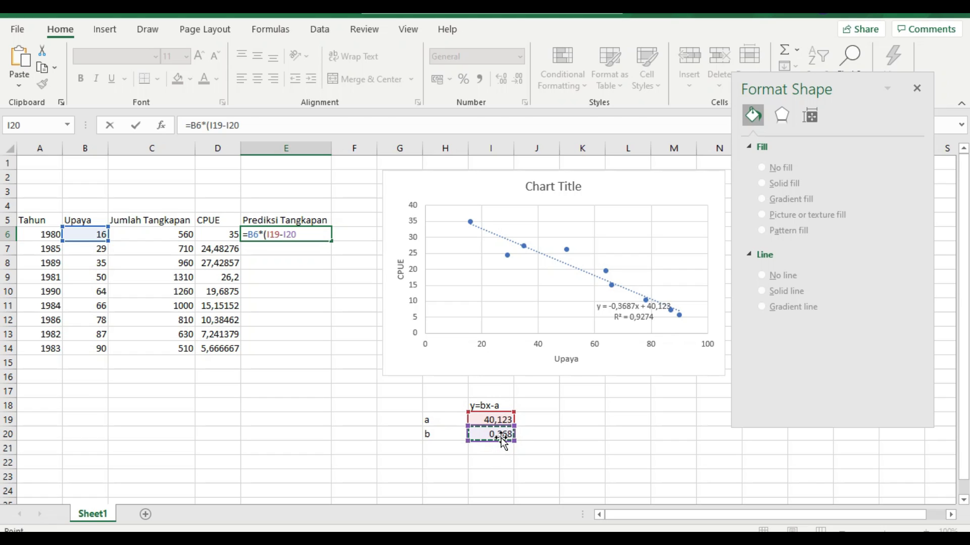
{"action": "type", "text": "*"}
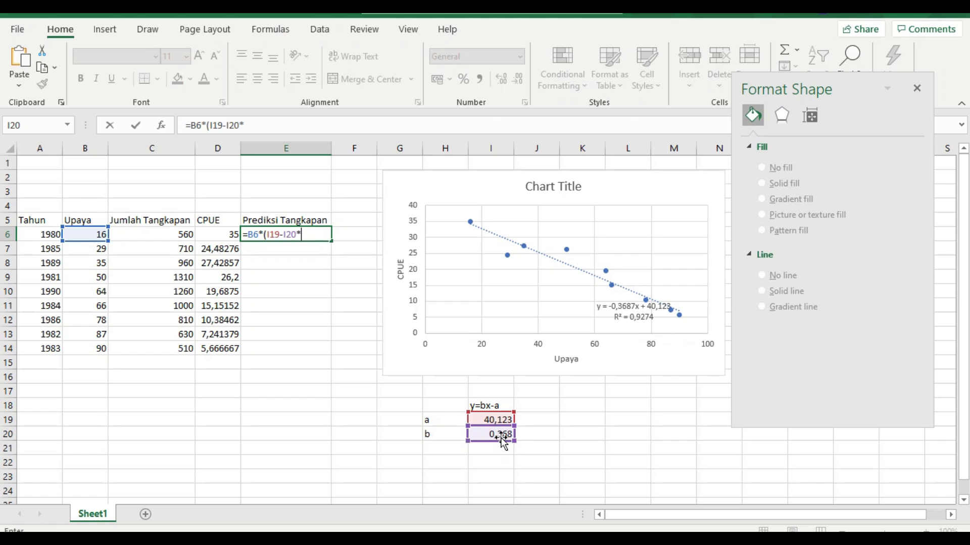
{"action": "left_click", "coordinate": [92, 231]}
{"action": "left_click", "coordinate": [284, 235]}
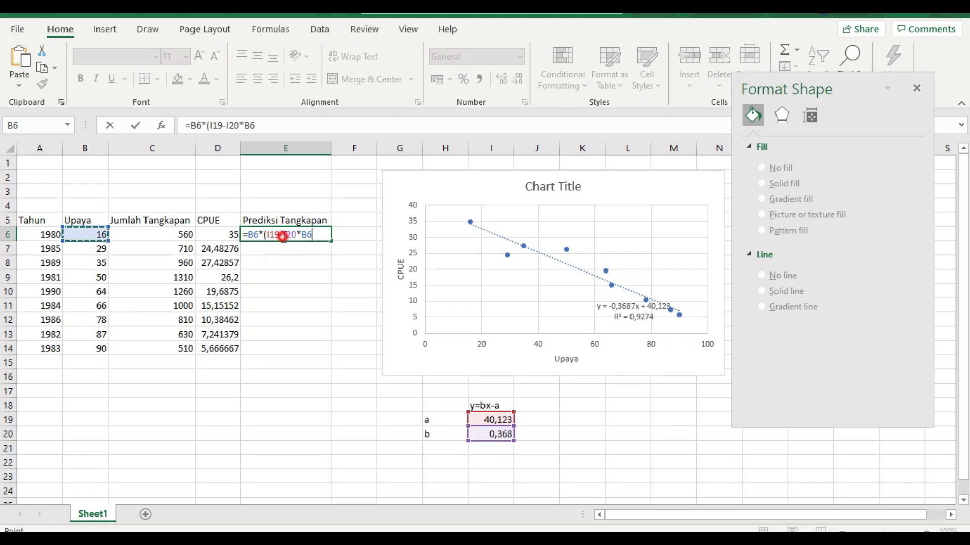
{"action": "type", "text": "("}
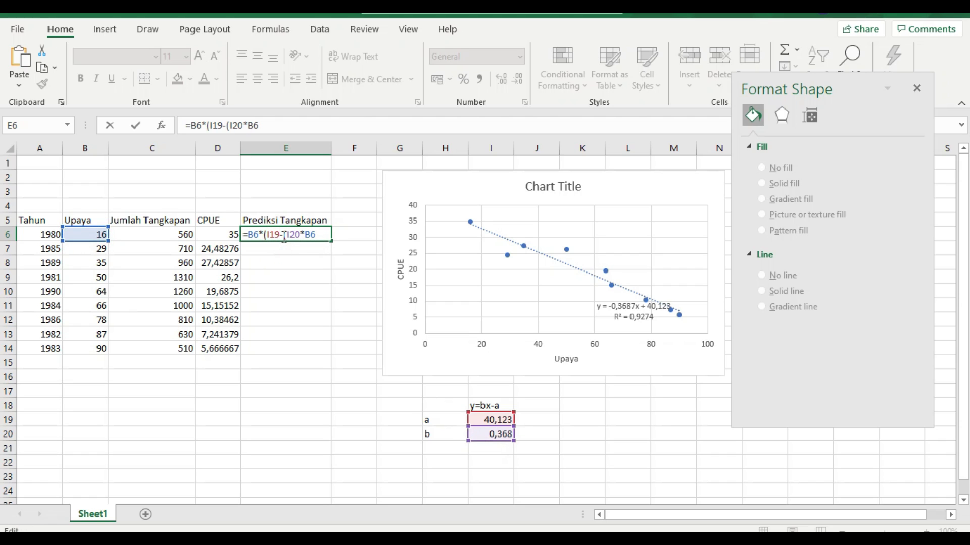
{"action": "left_click", "coordinate": [313, 234]}
{"action": "left_click", "coordinate": [318, 235]}
{"action": "key", "text": "Return"}
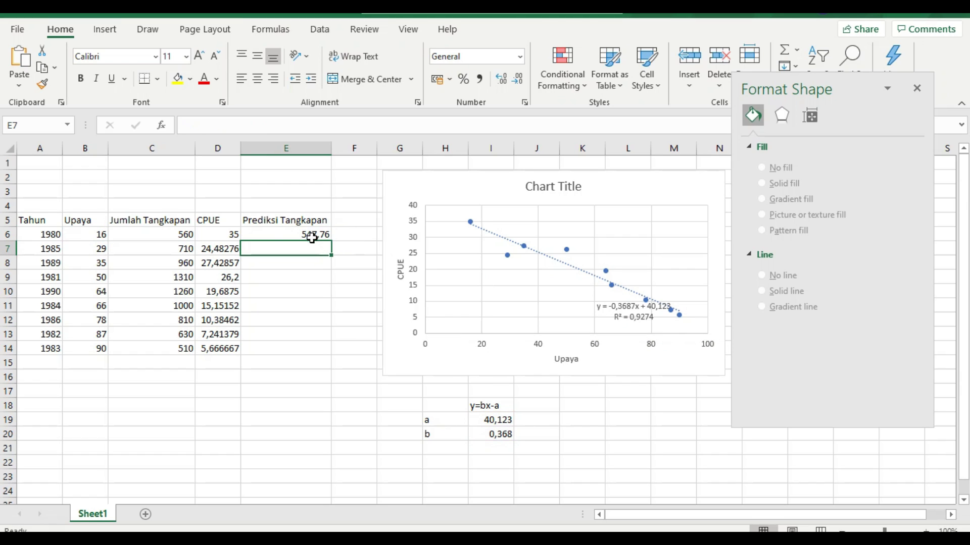
Try filling the relative-reference formula from E6 down to E14, and clear the copies from E7:E14
{"action": "left_click", "coordinate": [317, 236]}
{"action": "left_click_drag", "start_coordinate": [332, 243], "coordinate": [333, 355]}
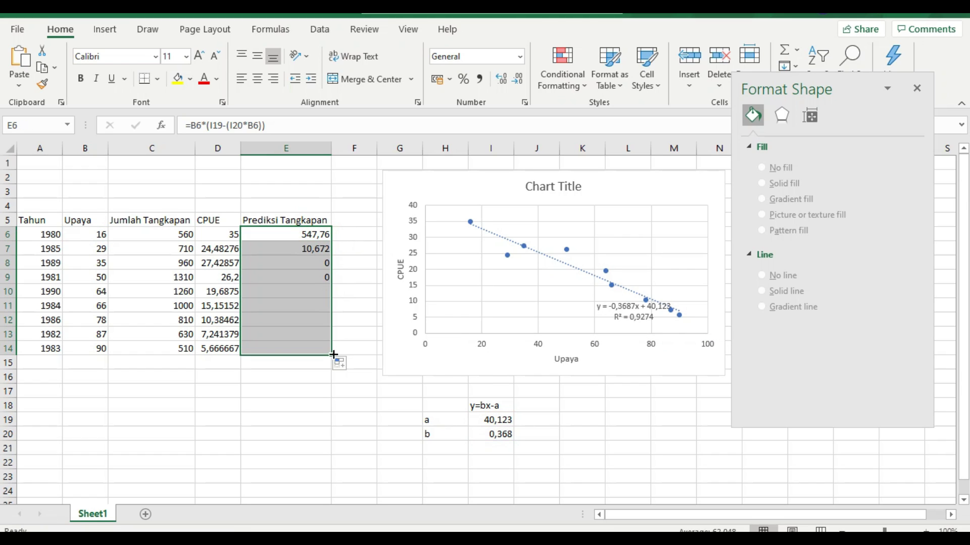
{"action": "left_click", "coordinate": [310, 264]}
{"action": "left_click", "coordinate": [317, 235]}
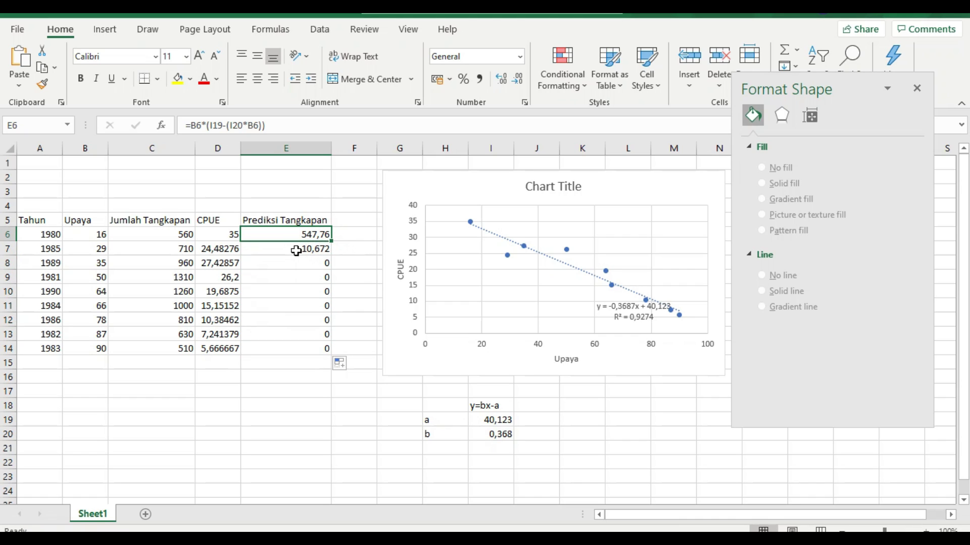
{"action": "left_click", "coordinate": [296, 251]}
{"action": "left_click", "coordinate": [318, 348], "text": "shift"}
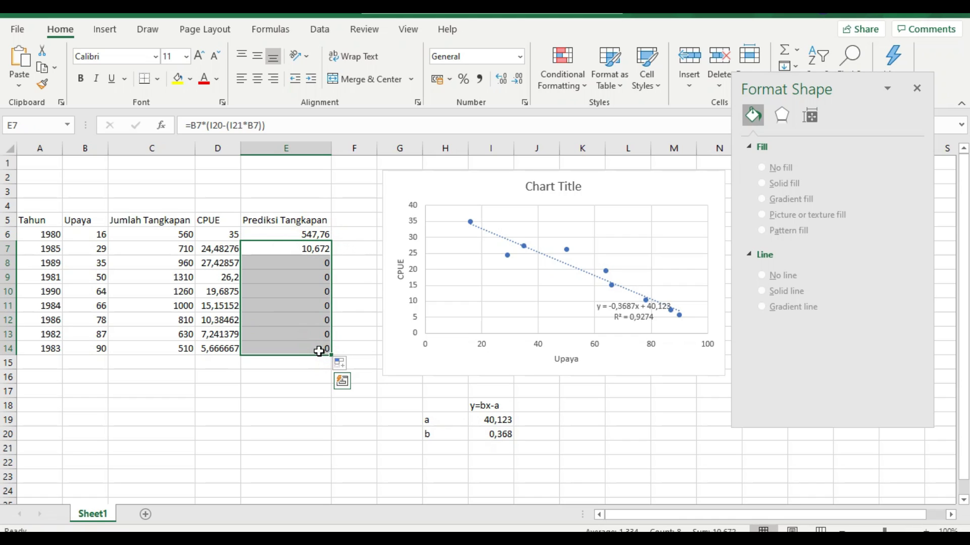
{"action": "key", "text": "Delete"}
Make the coefficient references in E6 absolute, so the formula reads =B6*($I$19-($I$20*B6))
{"action": "left_click_drag", "start_coordinate": [300, 236], "coordinate": [300, 276]}
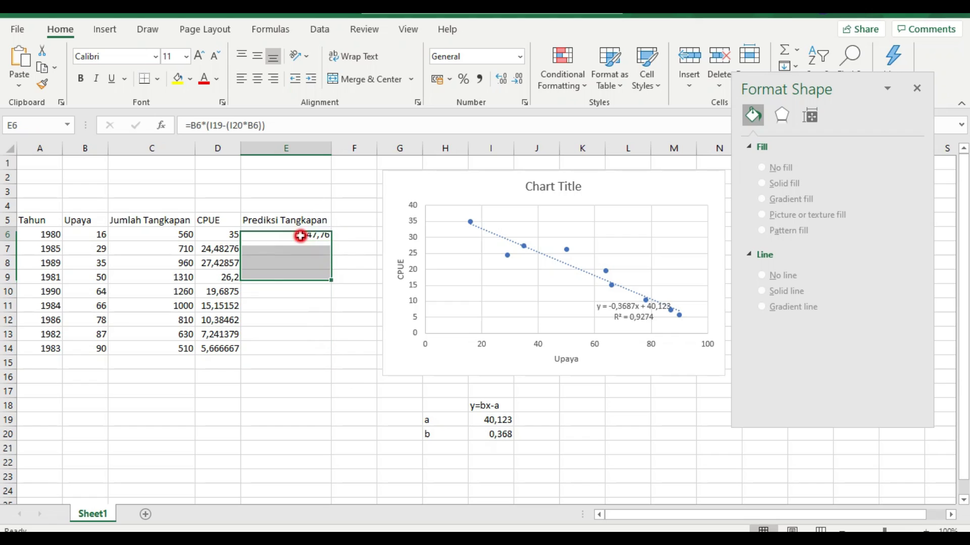
{"action": "left_click", "coordinate": [300, 235]}
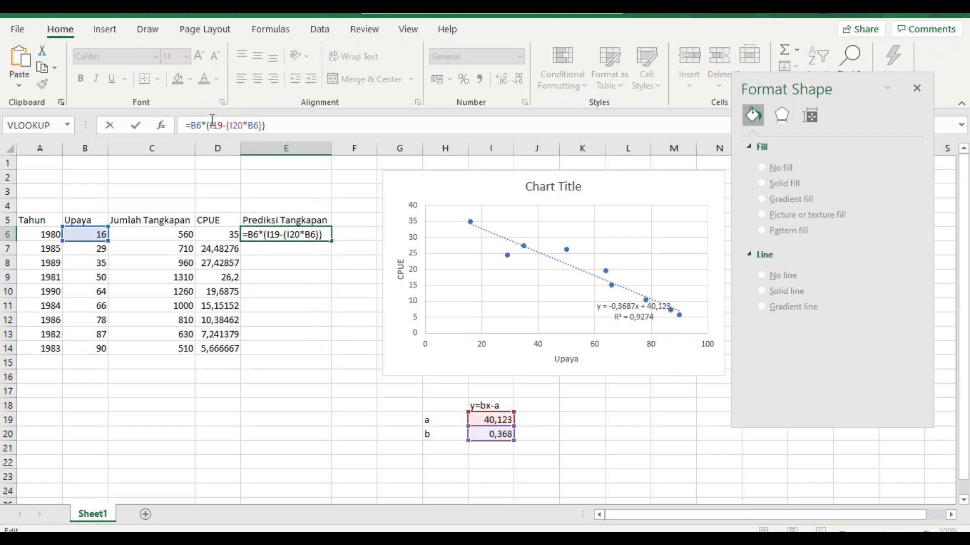
{"action": "type", "text": "$"}
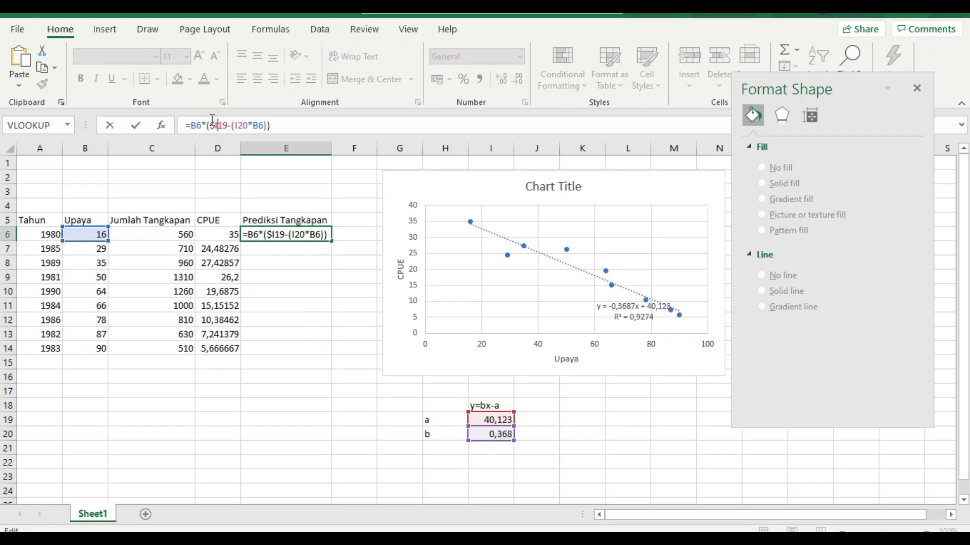
{"action": "type", "text": "$"}
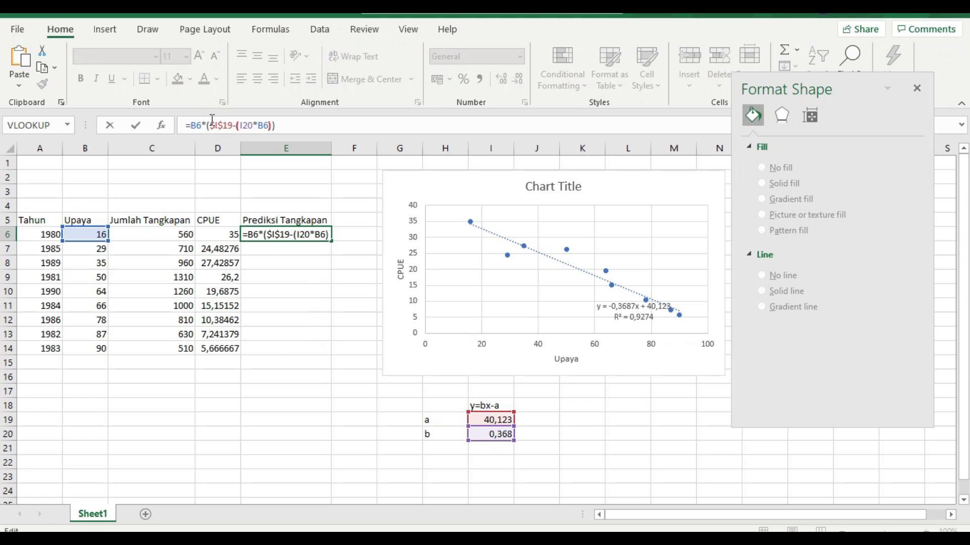
{"action": "type", "text": "$I"}
{"action": "type", "text": "$I$"}
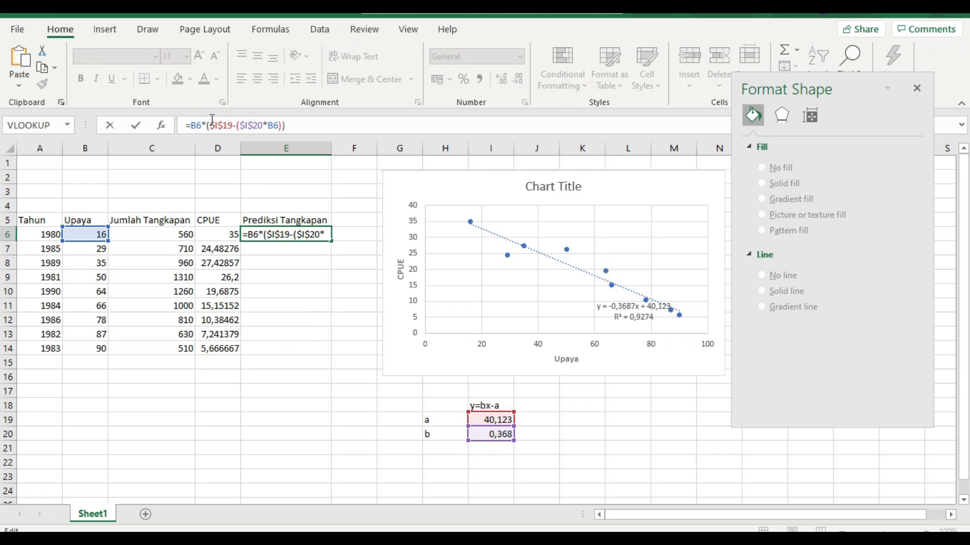
{"action": "key", "text": "Return"}
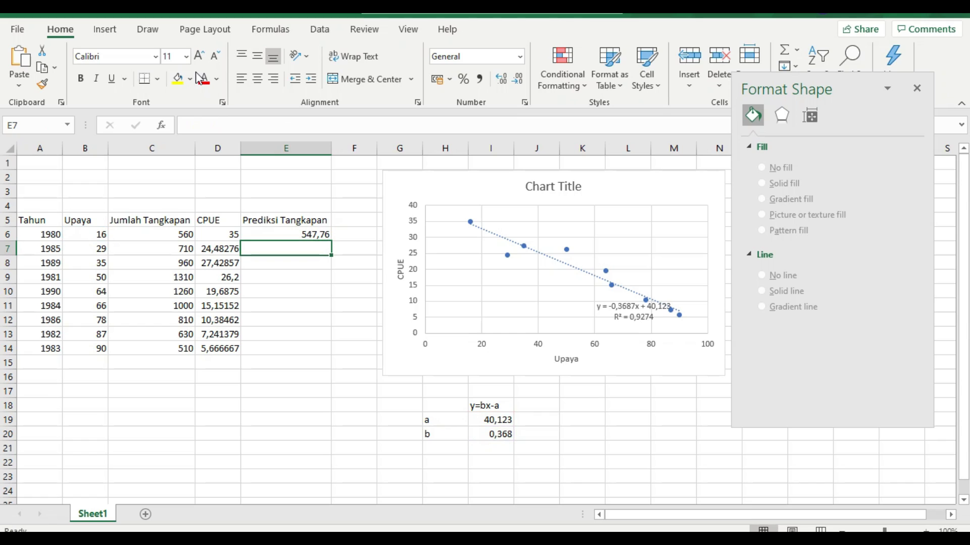
Fill the Prediksi Tangkapan formula from E6 down to E14 for all remaining years
{"action": "left_click", "coordinate": [285, 242]}
{"action": "left_click", "coordinate": [284, 234]}
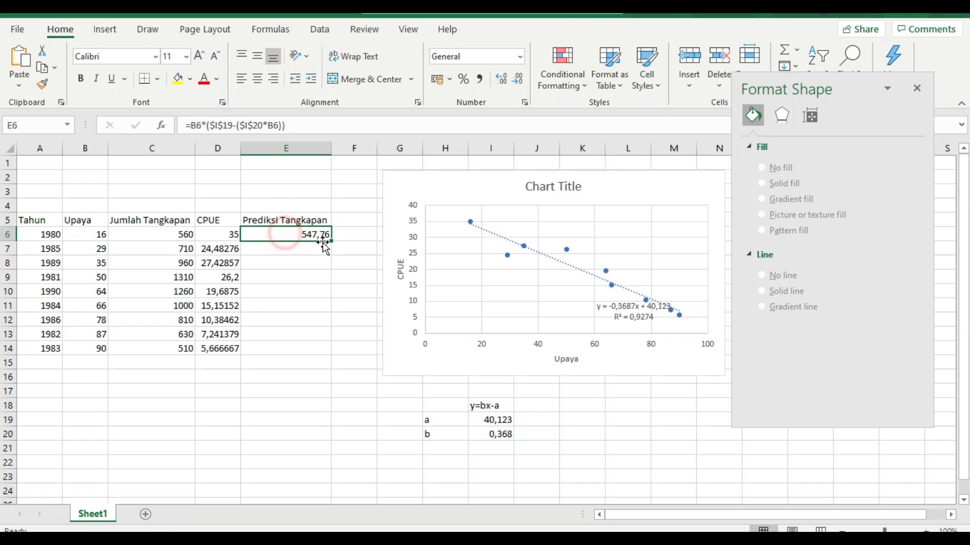
{"action": "left_click_drag", "start_coordinate": [330, 243], "coordinate": [342, 351]}
{"action": "left_click", "coordinate": [310, 384]}
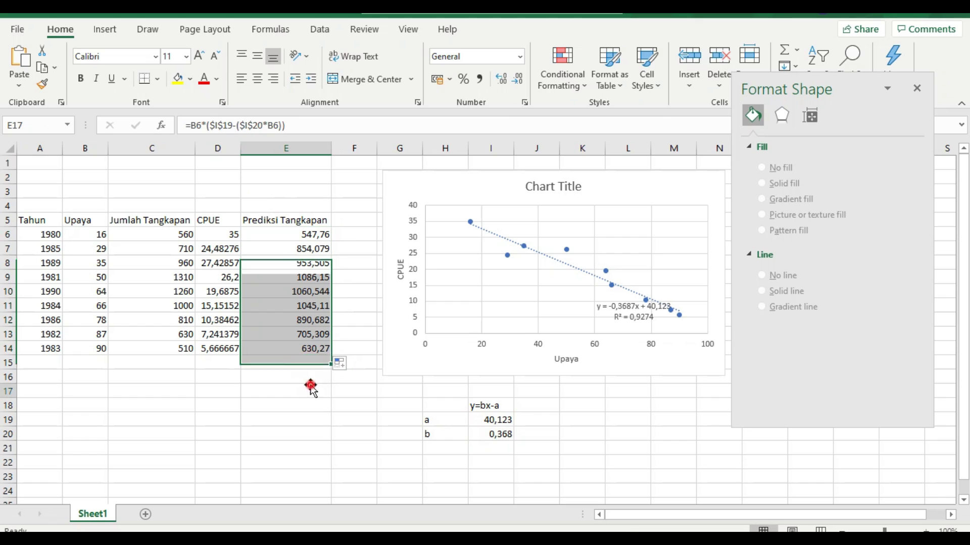
{"action": "left_click", "coordinate": [355, 293]}
{"action": "left_click", "coordinate": [254, 389]}
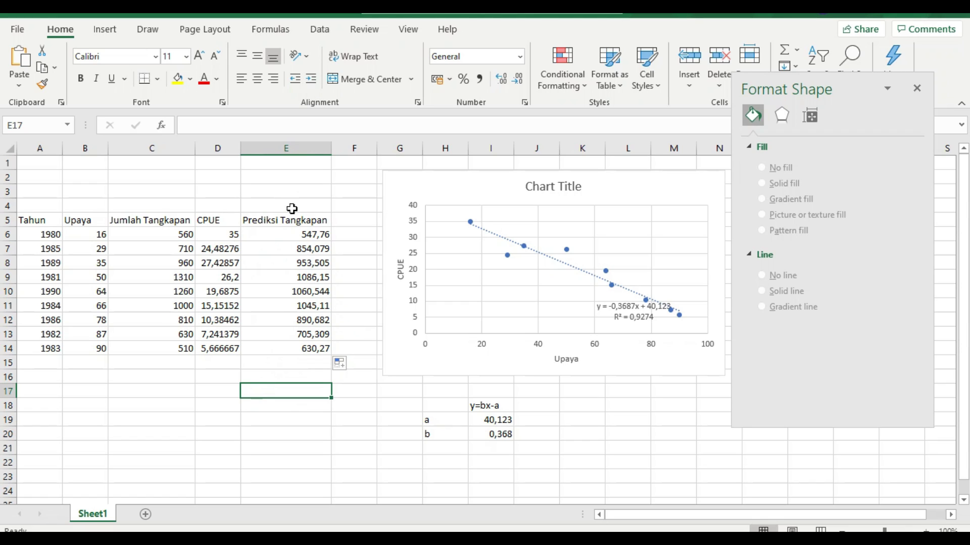
{"action": "left_click", "coordinate": [252, 406]}
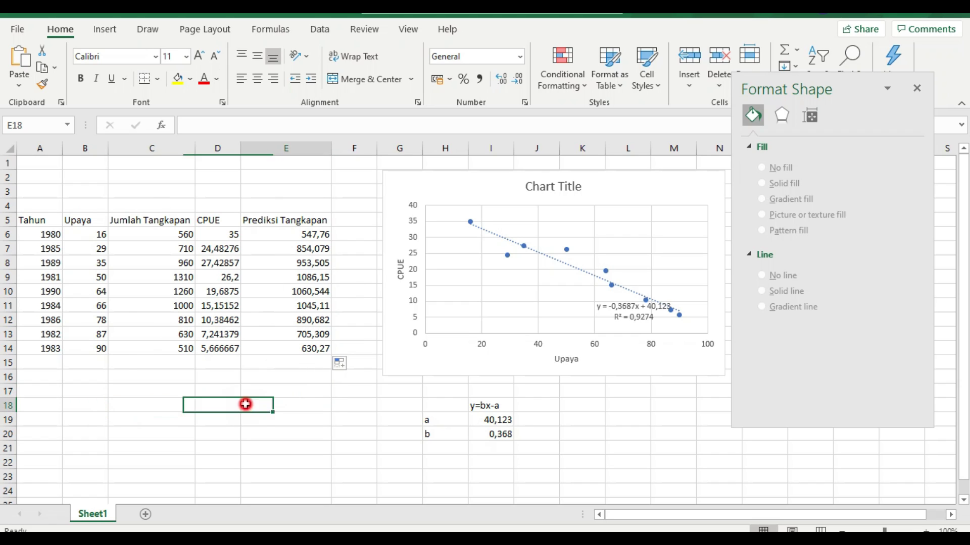
{"action": "left_click", "coordinate": [199, 412]}
Insert a markers-only scatter chart from B6:C14 and E6:E14, and move it off the CPUE chart
{"action": "left_click_drag", "start_coordinate": [70, 233], "coordinate": [165, 353]}
{"action": "left_click", "coordinate": [288, 238], "text": "ctrl"}
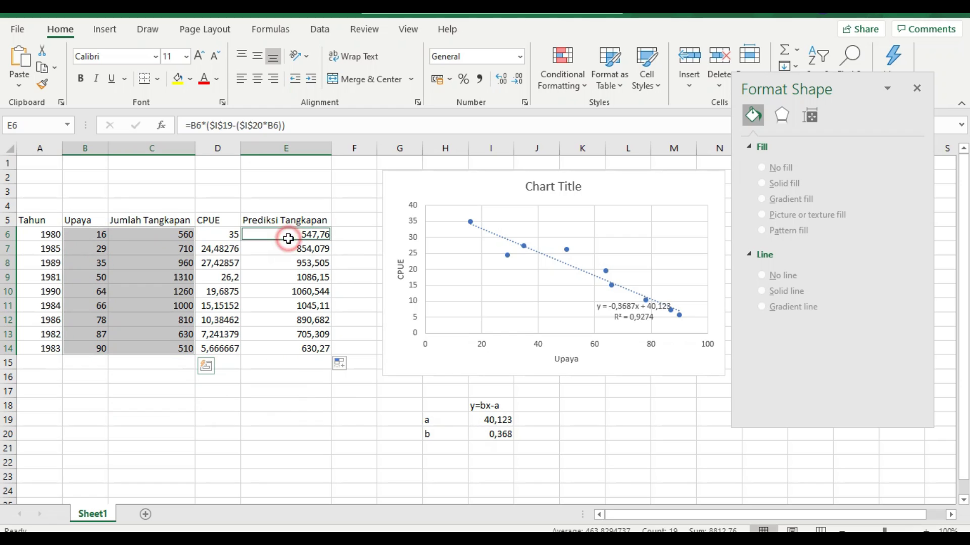
{"action": "left_click_drag", "start_coordinate": [288, 238], "coordinate": [303, 348]}
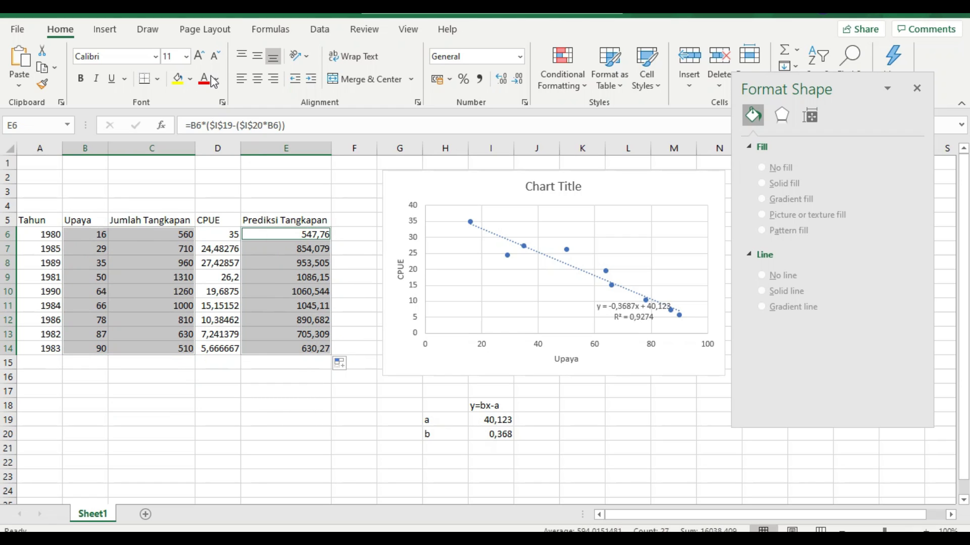
{"action": "left_click", "coordinate": [106, 30]}
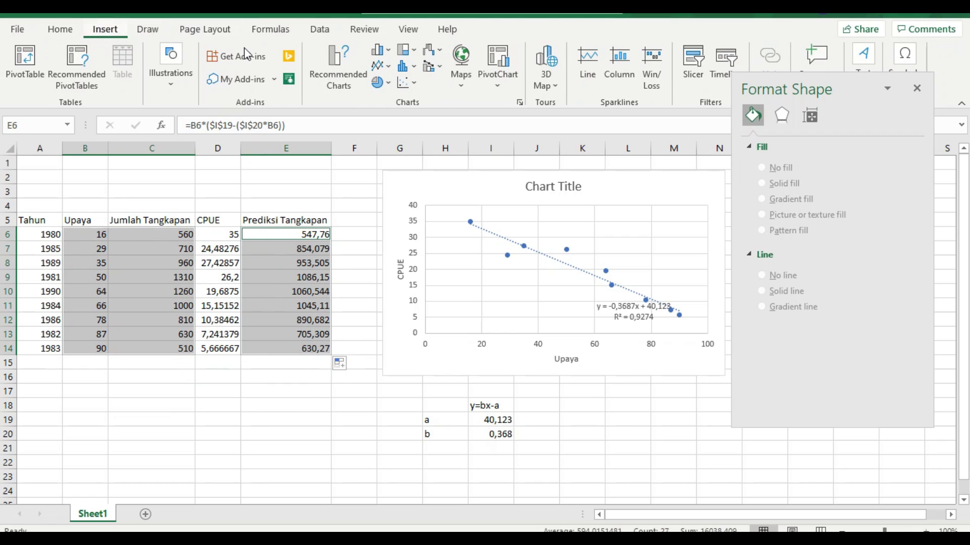
{"action": "left_click", "coordinate": [405, 83]}
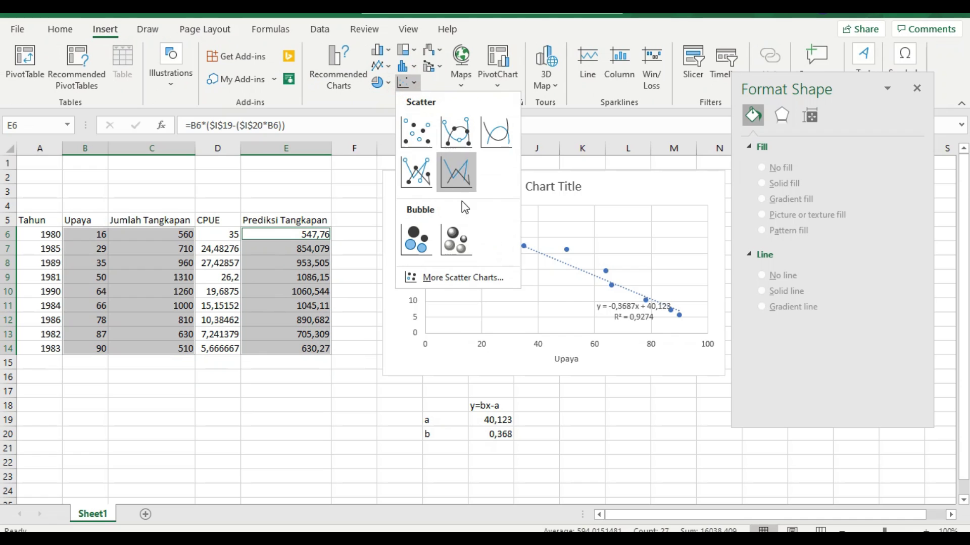
{"action": "left_click", "coordinate": [415, 132]}
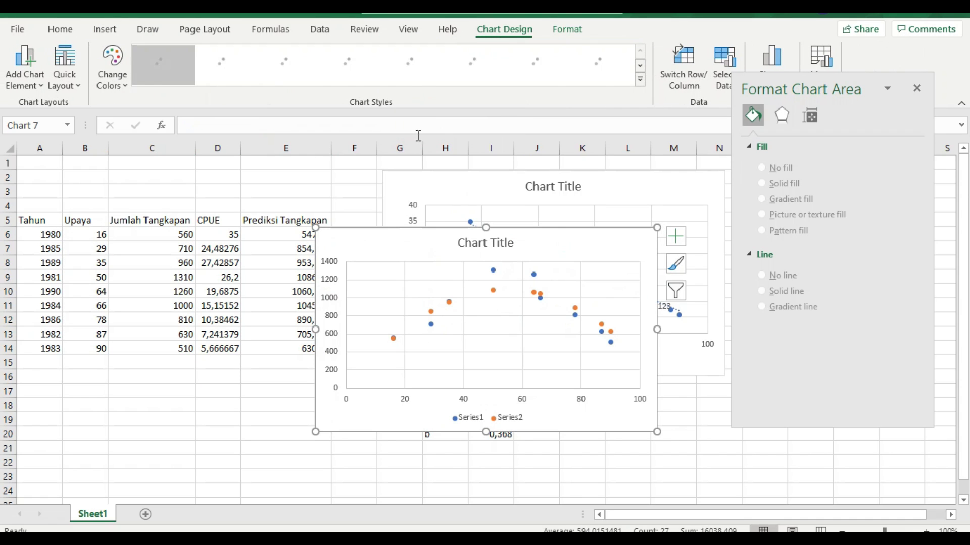
{"action": "left_click_drag", "start_coordinate": [551, 241], "coordinate": [310, 293]}
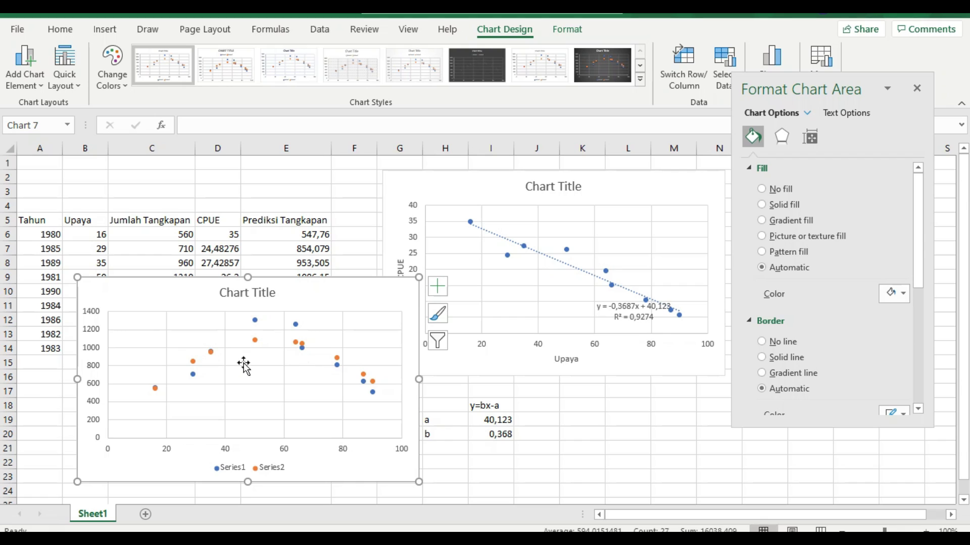
Give the predicted-catch series in the new scatter chart a solid connecting line
{"action": "left_click", "coordinate": [254, 342]}
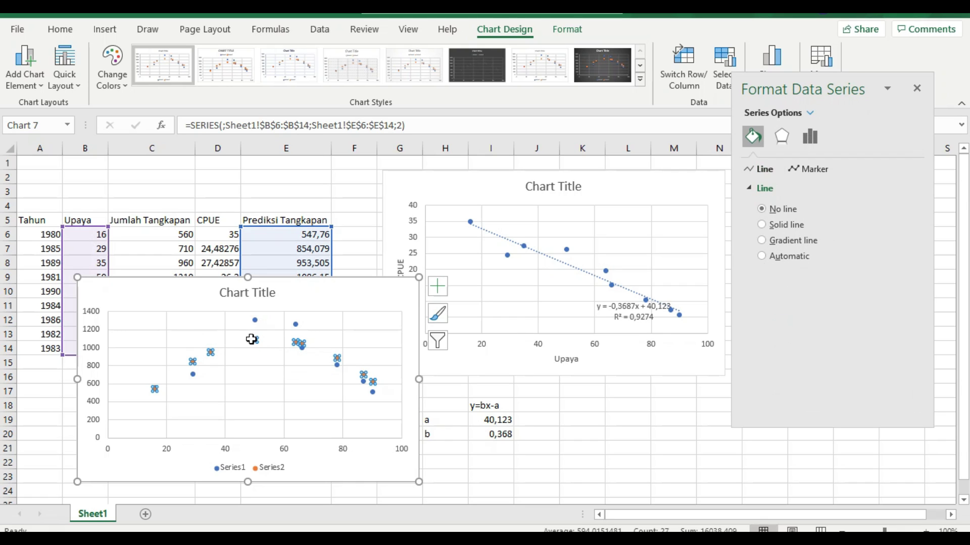
{"action": "right_click", "coordinate": [253, 340]}
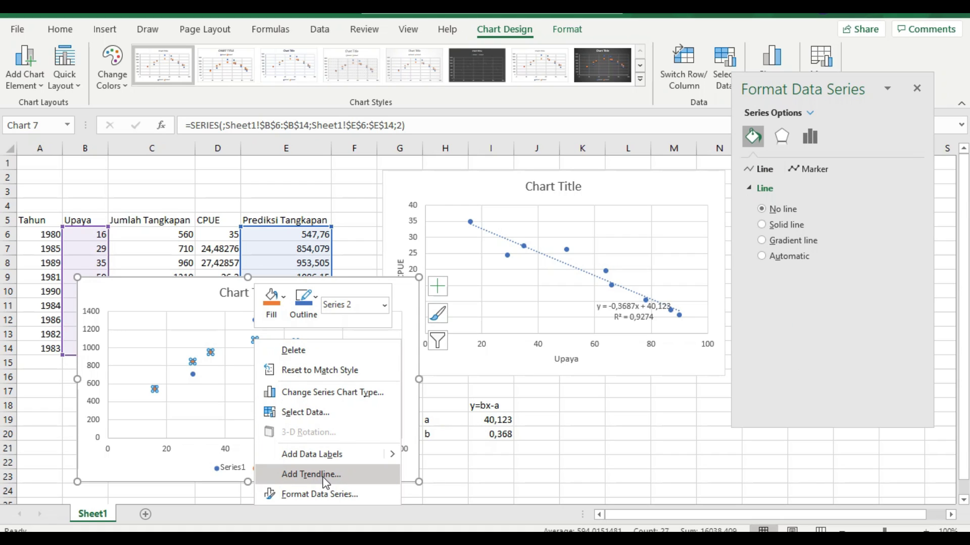
{"action": "left_click", "coordinate": [184, 337]}
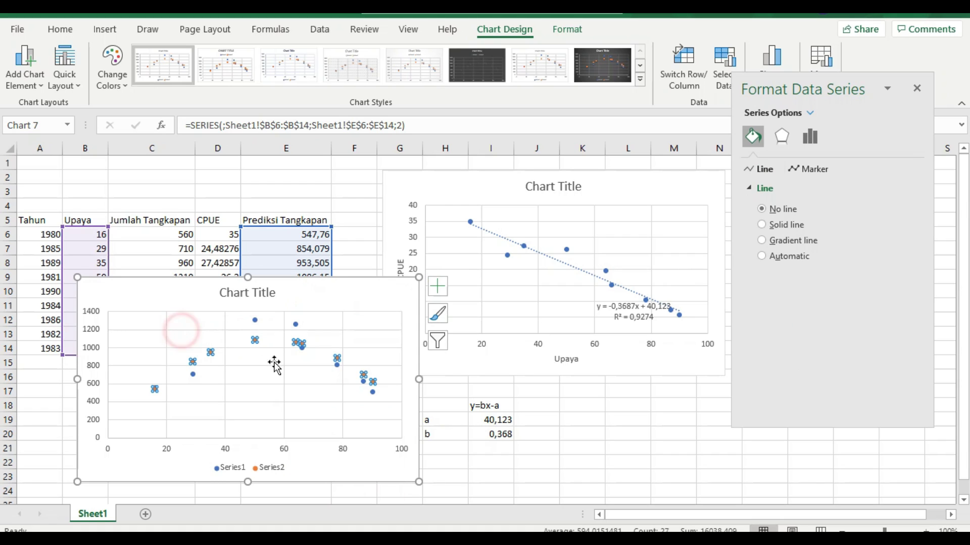
{"action": "left_click", "coordinate": [783, 208]}
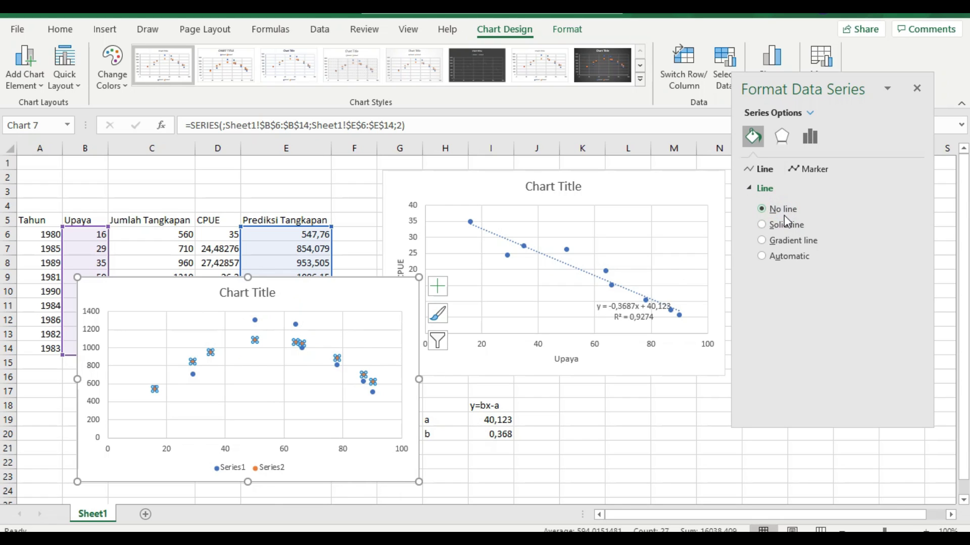
{"action": "left_click", "coordinate": [789, 230]}
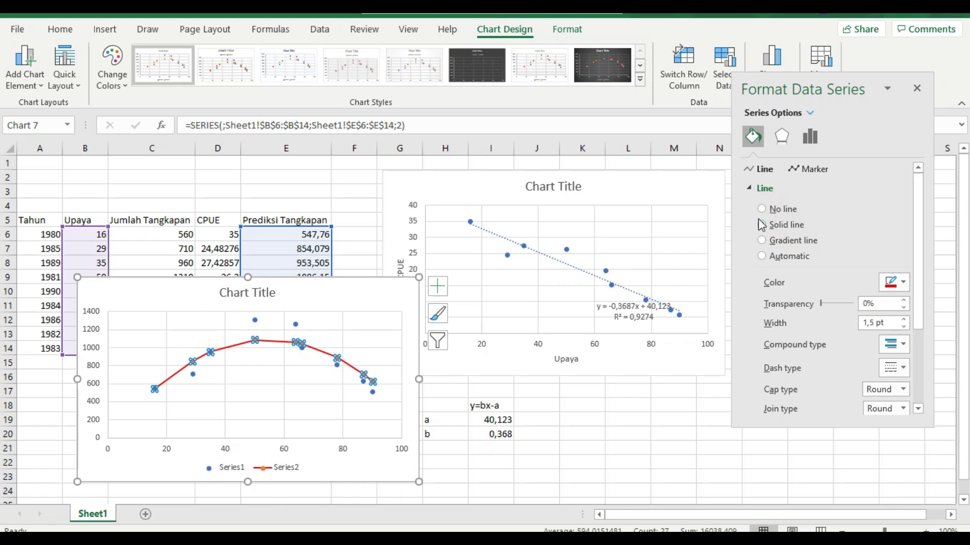
Hide the predicted-catch series' markers by setting their fill to No fill and their border to No line
{"action": "left_click", "coordinate": [813, 172]}
{"action": "left_click", "coordinate": [785, 227]}
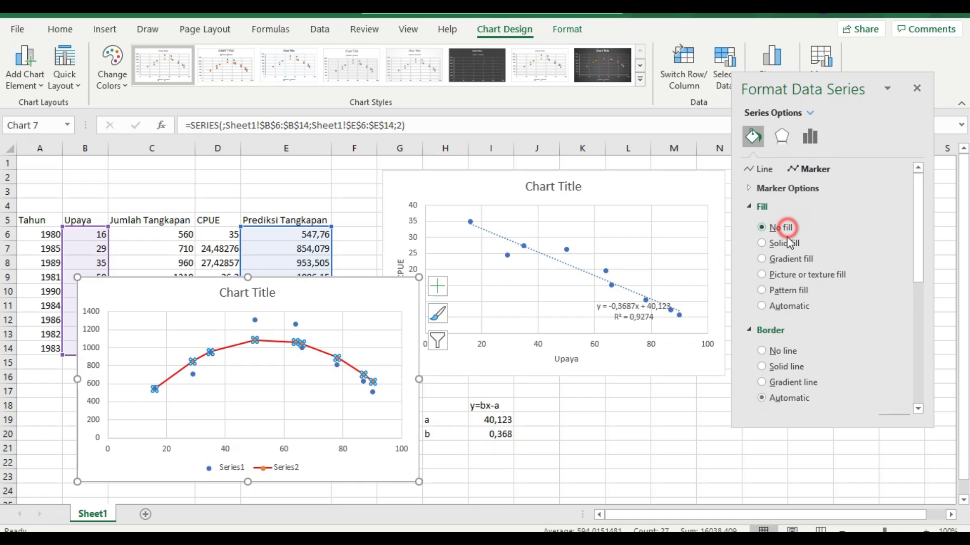
{"action": "left_click", "coordinate": [791, 352]}
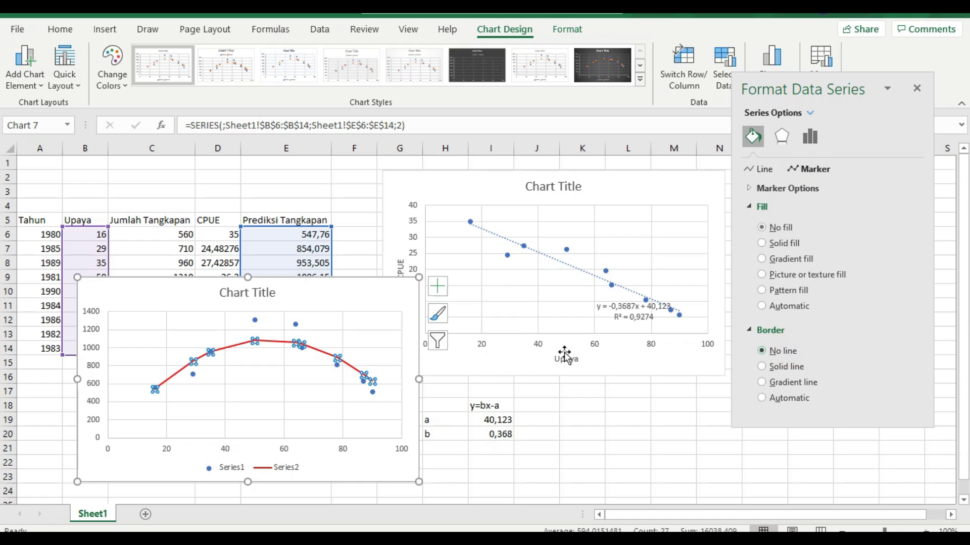
{"action": "left_click", "coordinate": [379, 330]}
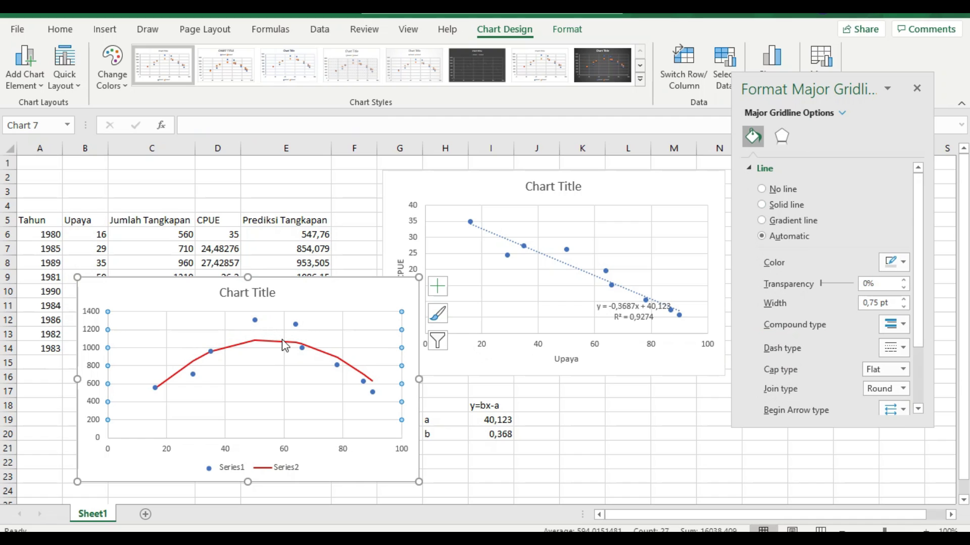
Move the new chart off the data table and examine which columns the actual and predicted series plot
{"action": "left_click", "coordinate": [256, 320]}
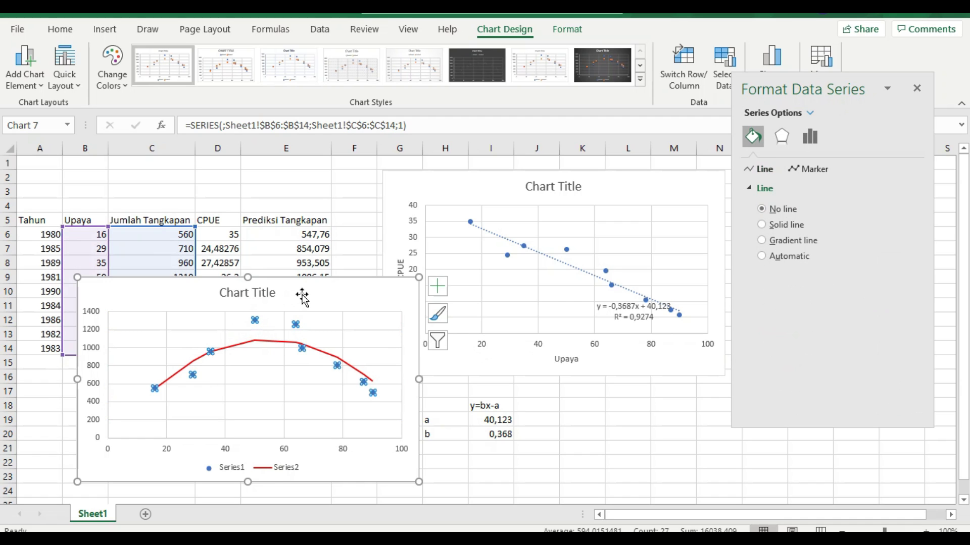
{"action": "left_click_drag", "start_coordinate": [397, 287], "coordinate": [636, 248]}
{"action": "left_click", "coordinate": [494, 279]}
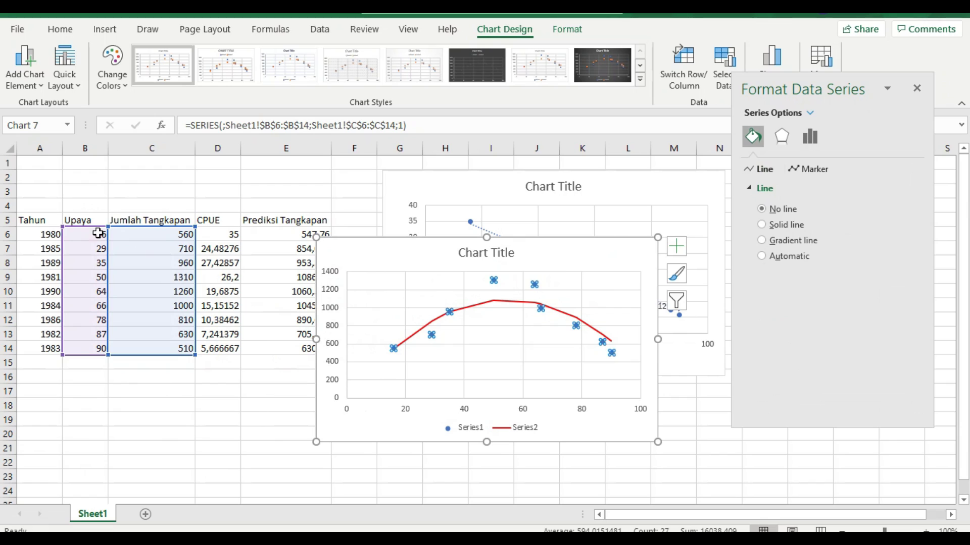
{"action": "left_click", "coordinate": [450, 313]}
{"action": "left_click", "coordinate": [461, 309]}
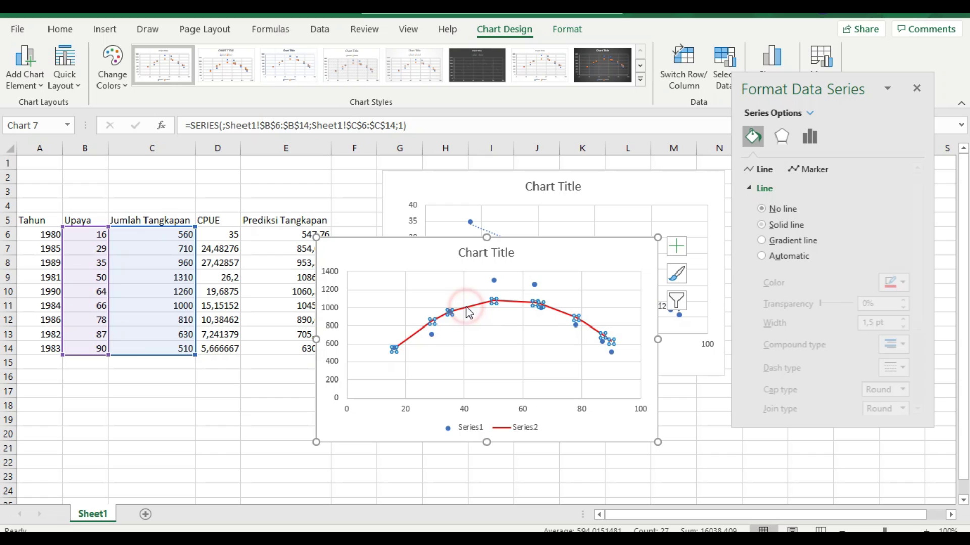
{"action": "left_click", "coordinate": [433, 321]}
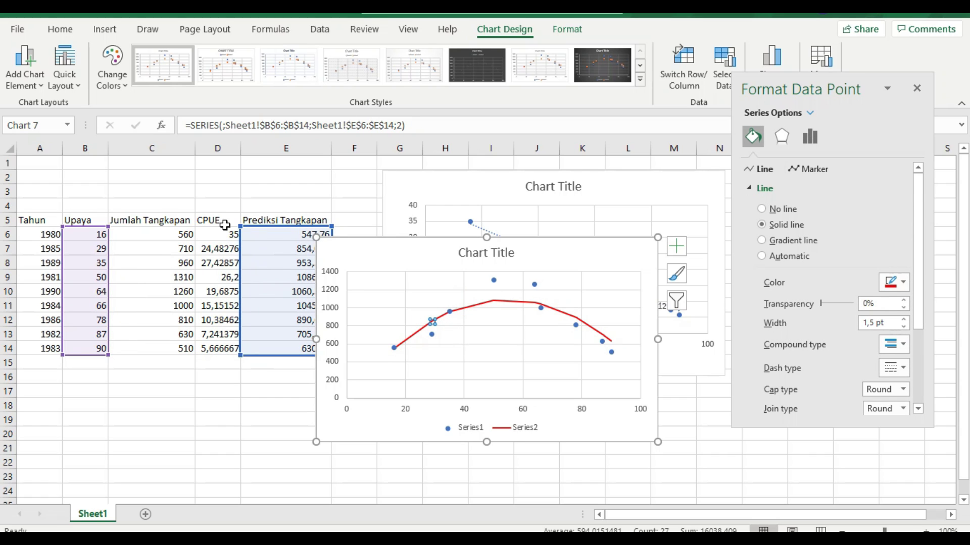
Hide the actual-catch series by setting its line to No line, marker fill to No fill and marker border to No line
{"action": "left_click", "coordinate": [494, 279]}
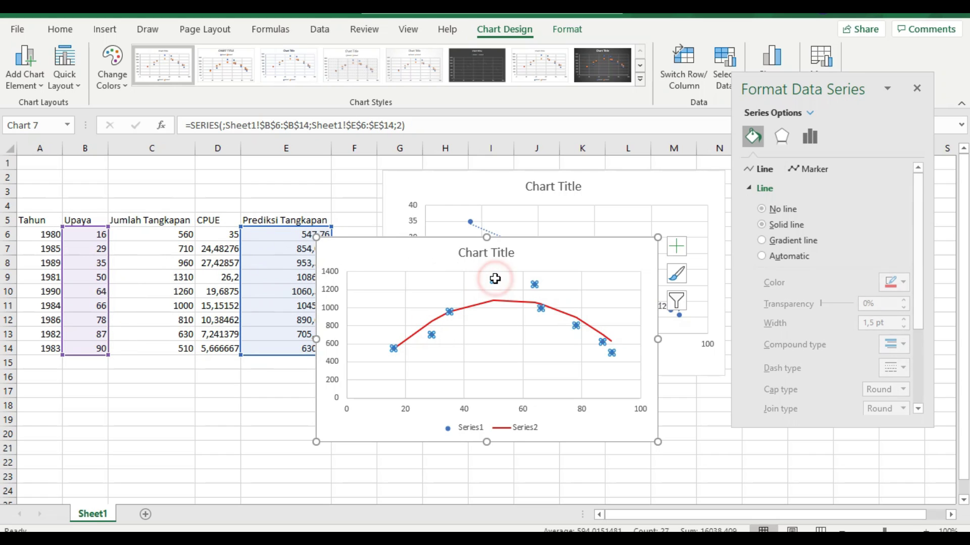
{"action": "left_click", "coordinate": [785, 209]}
{"action": "left_click", "coordinate": [803, 172]}
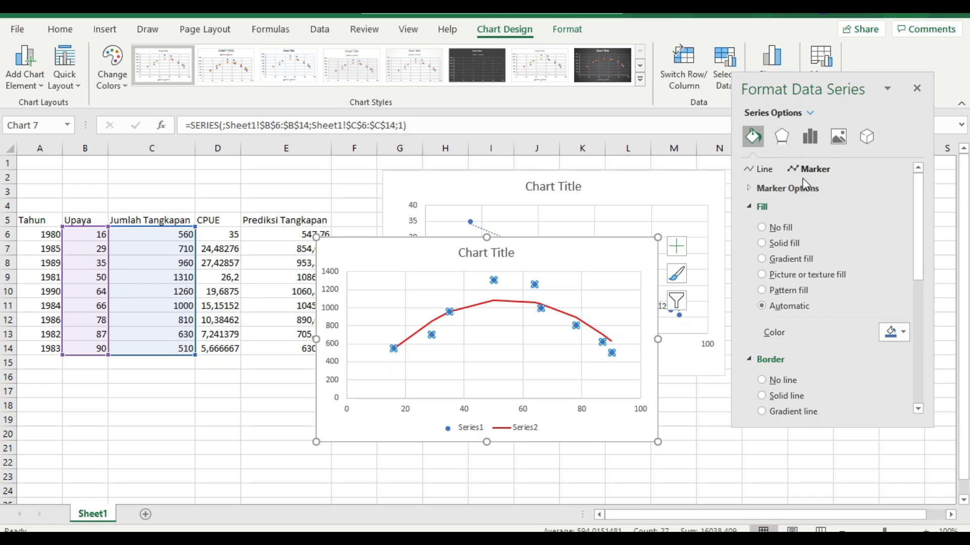
{"action": "left_click", "coordinate": [793, 228]}
{"action": "left_click", "coordinate": [783, 351]}
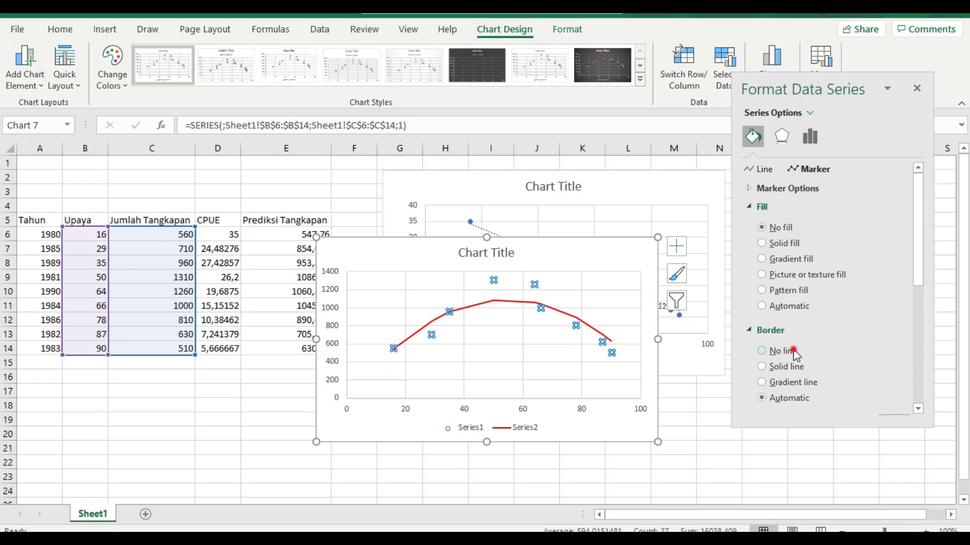
{"action": "left_click", "coordinate": [622, 262]}
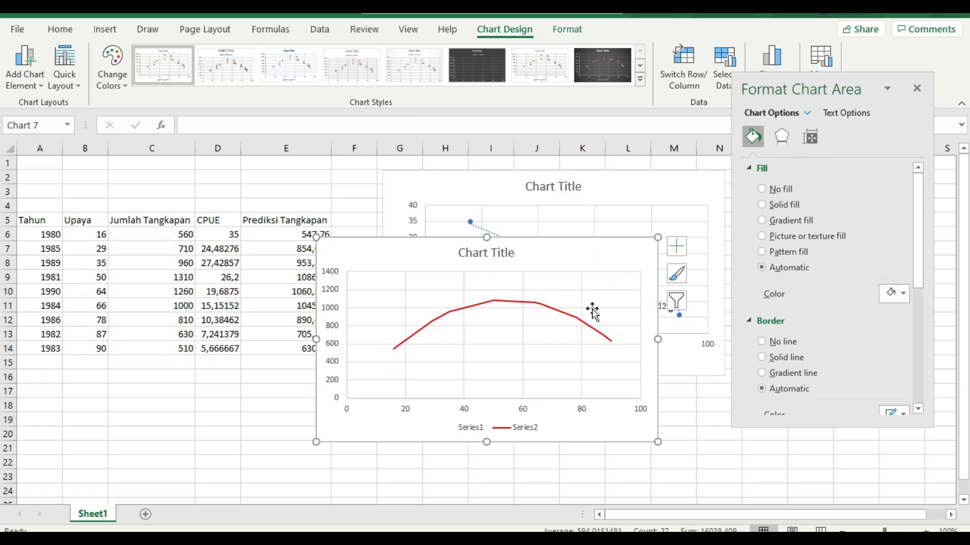
Move the predicted-catch chart clear of the data table and add axis titles to it
{"action": "left_click_drag", "start_coordinate": [559, 256], "coordinate": [608, 203]}
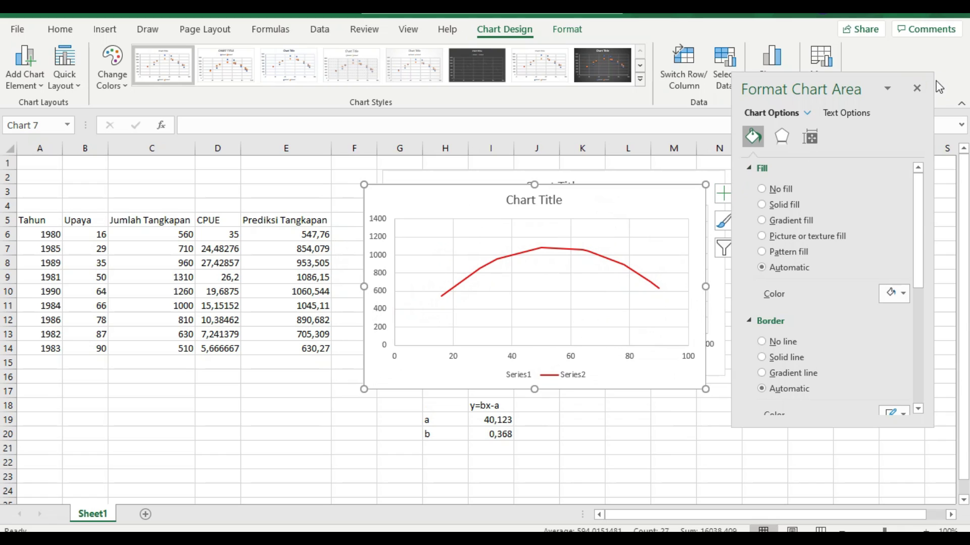
{"action": "left_click", "coordinate": [917, 90]}
{"action": "left_click", "coordinate": [723, 194]}
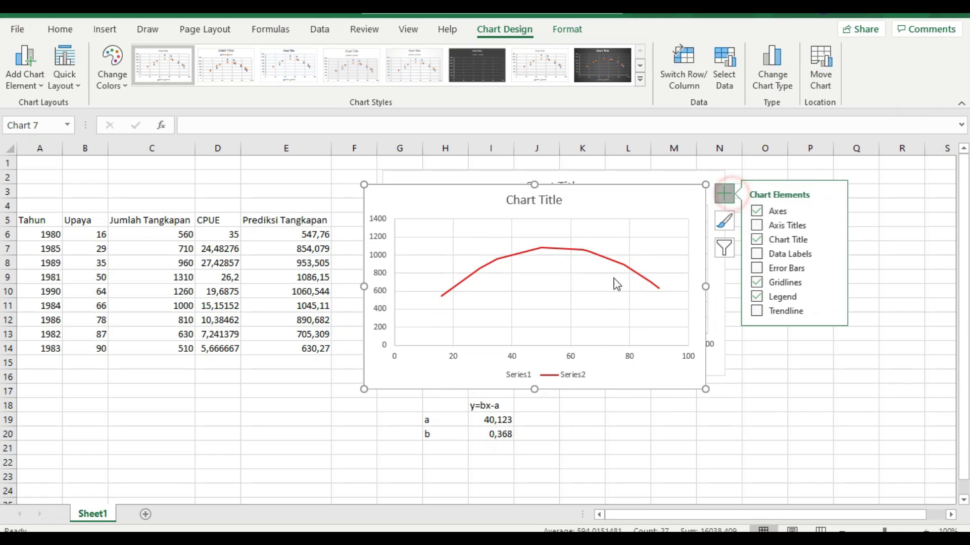
{"action": "left_click", "coordinate": [758, 226]}
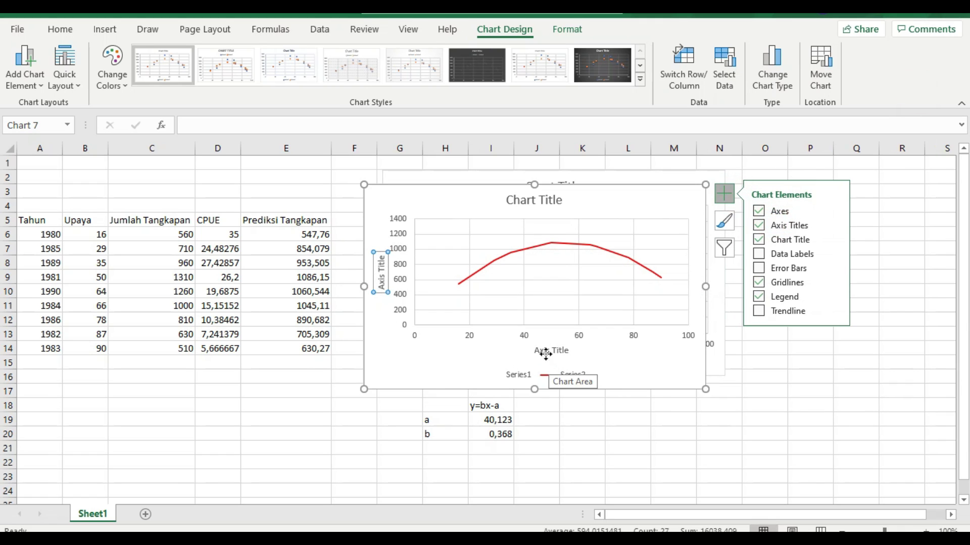
Set the horizontal axis title of the predicted-catch chart to "Upaya (trip/tahun)"
{"action": "double_click", "coordinate": [546, 355]}
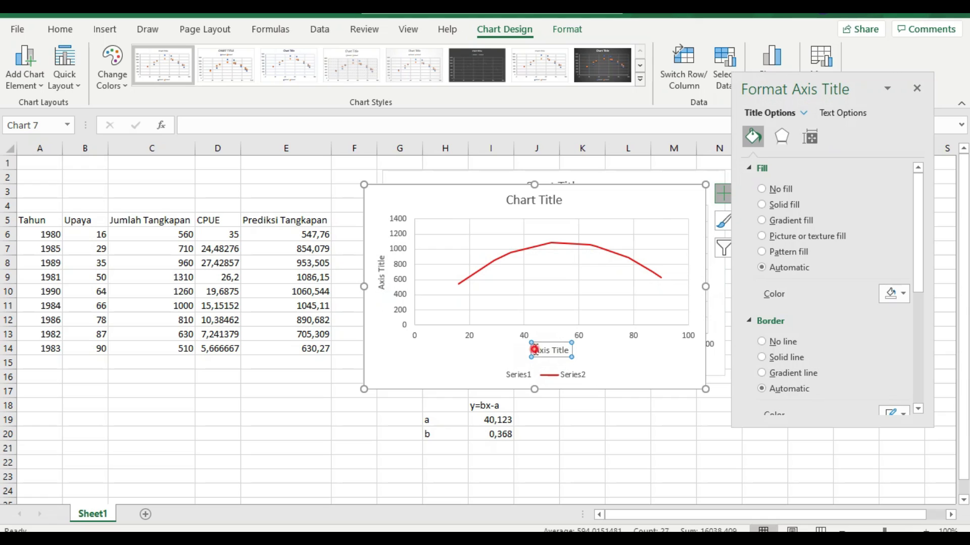
{"action": "left_click_drag", "start_coordinate": [535, 349], "coordinate": [582, 351]}
{"action": "type", "text": "U"}
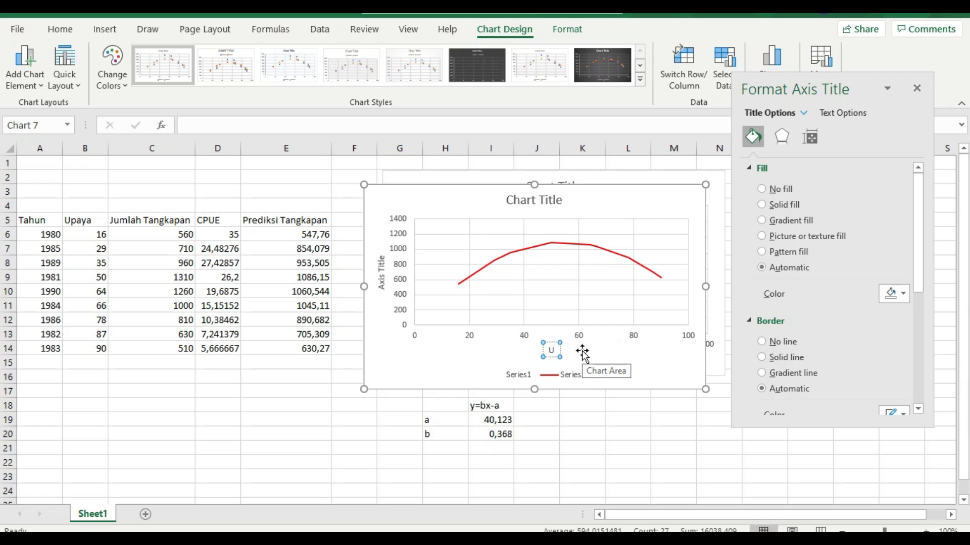
{"action": "type", "text": "paya (trip/tahun"}
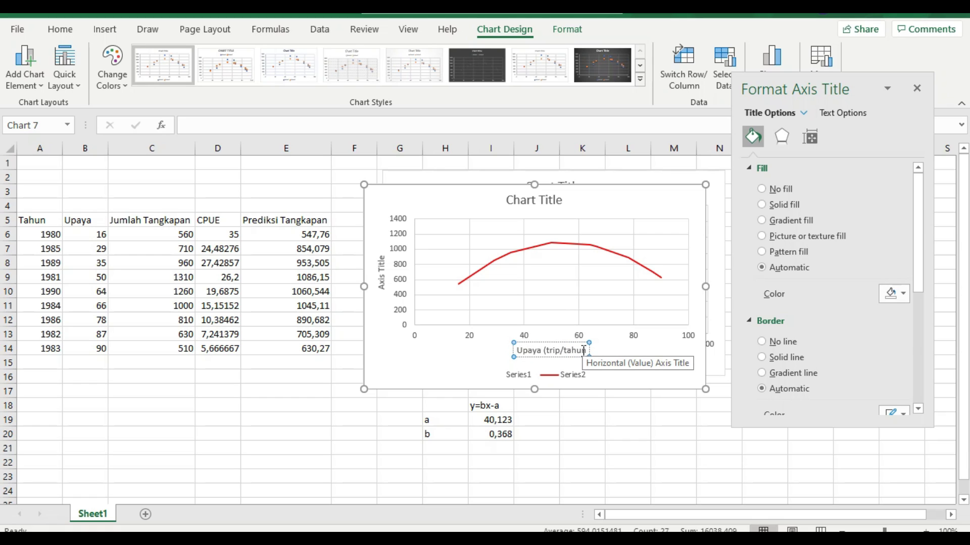
{"action": "type", "text": ")"}
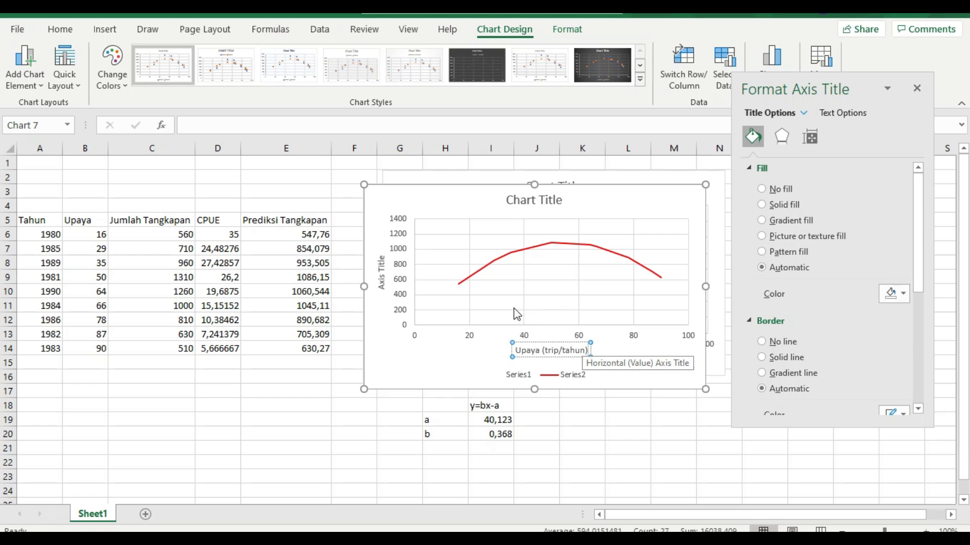
Set the vertical axis title of the predicted-catch chart to "Jumlah tangkapan (ton/tahun)"
{"action": "left_click", "coordinate": [382, 275]}
{"action": "left_click", "coordinate": [383, 289]}
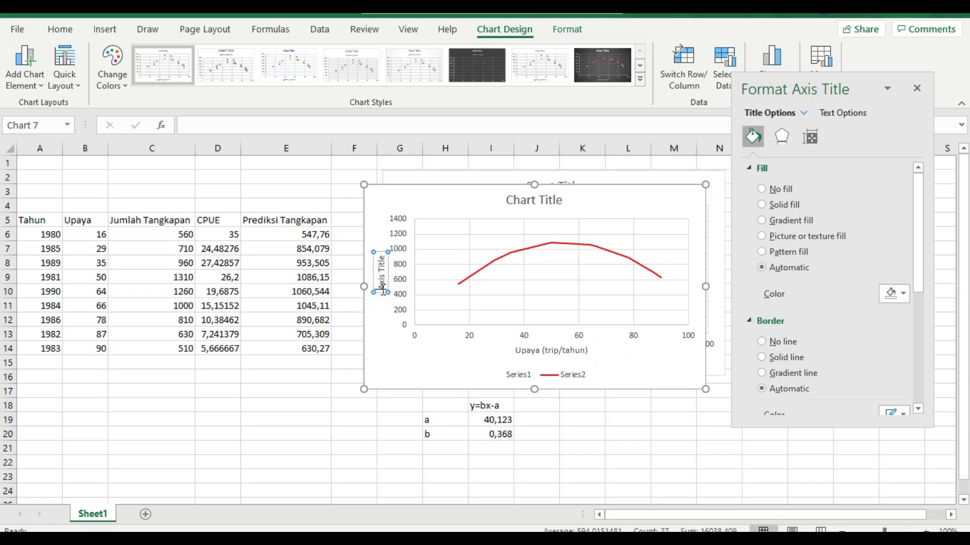
{"action": "triple_click", "coordinate": [382, 291]}
{"action": "type", "text": "Jumlah tang"}
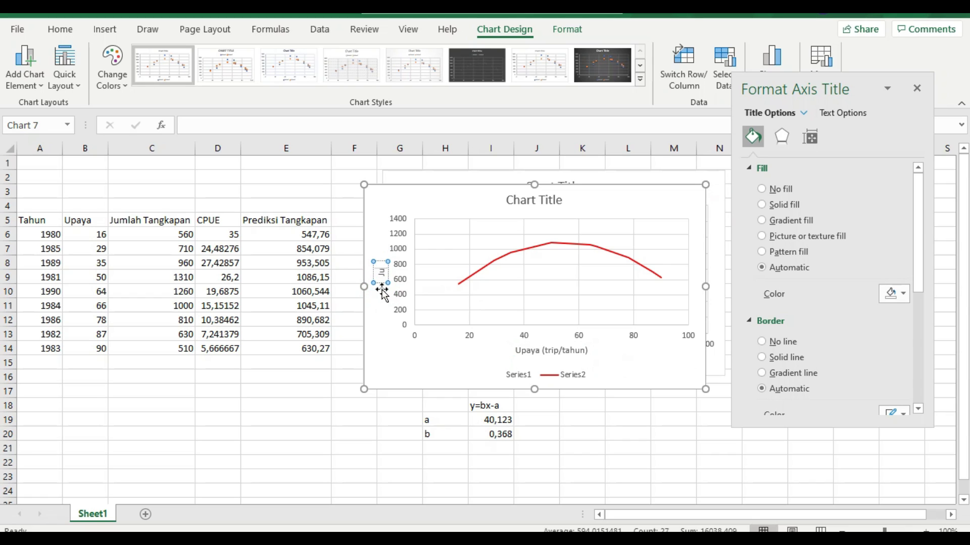
{"action": "type", "text": "kapa"}
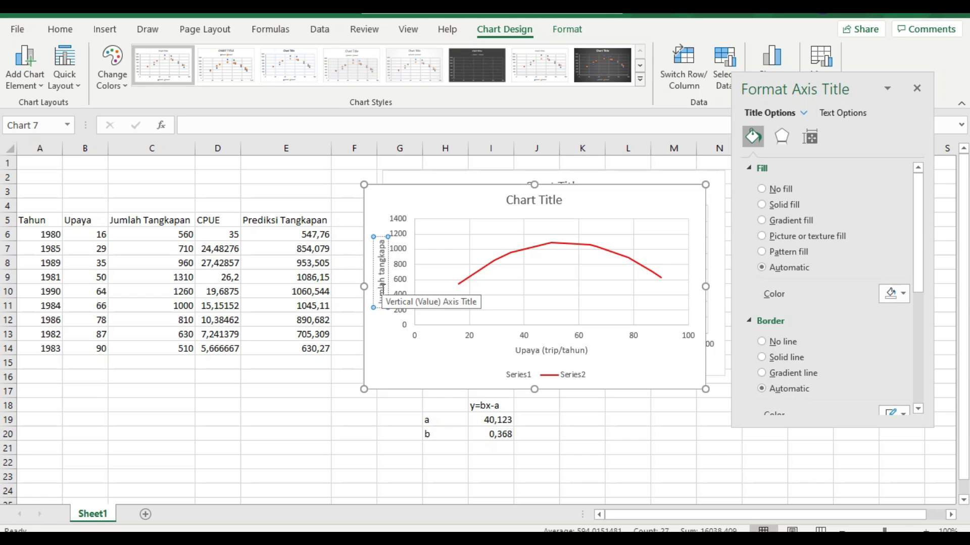
{"action": "type", "text": "n (ton"}
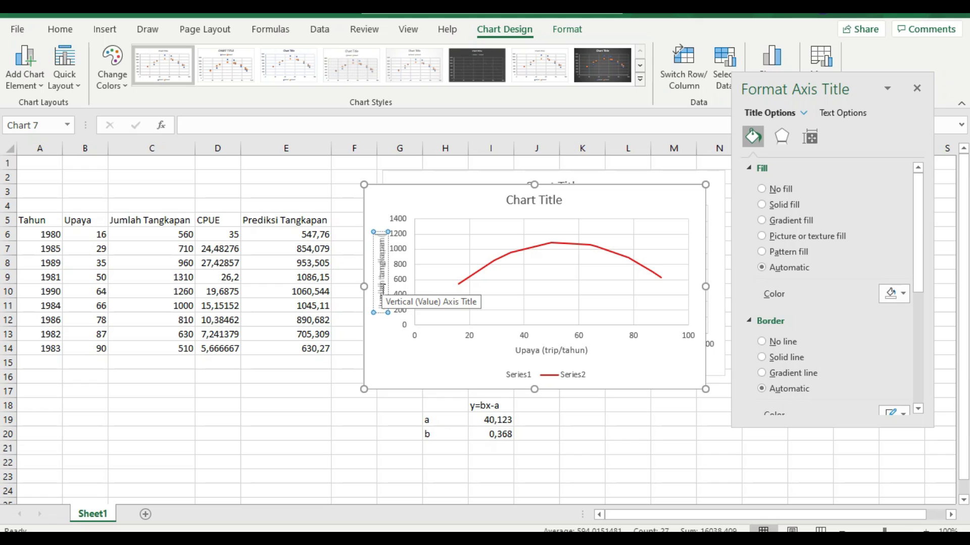
{"action": "type", "text": "/"}
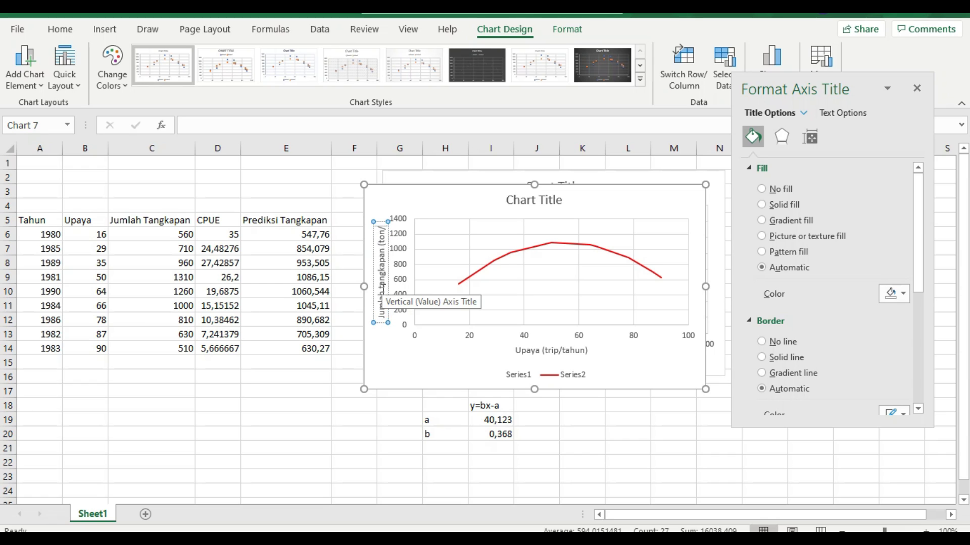
{"action": "type", "text": "tahun)"}
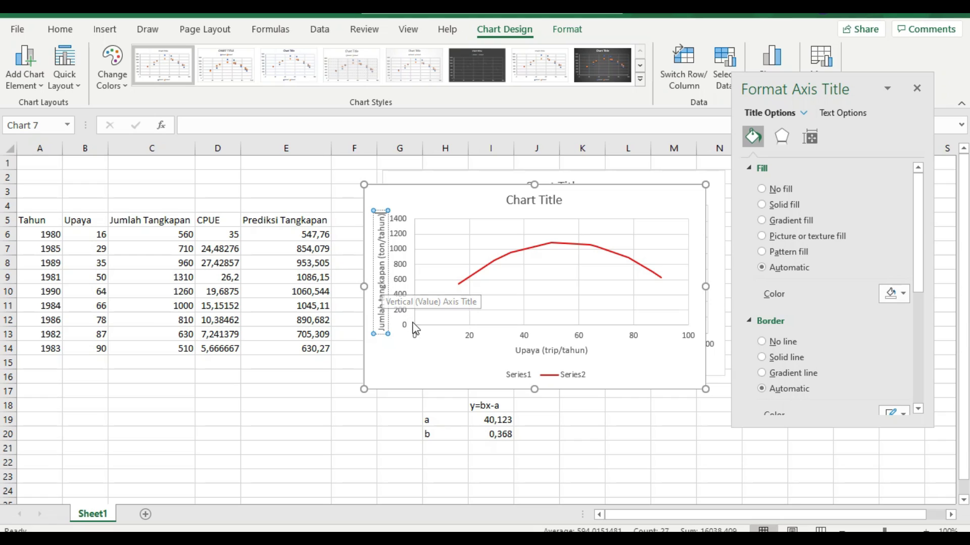
Change the 1983 Upaya value in cell B14 to 30
{"action": "left_click", "coordinate": [423, 367]}
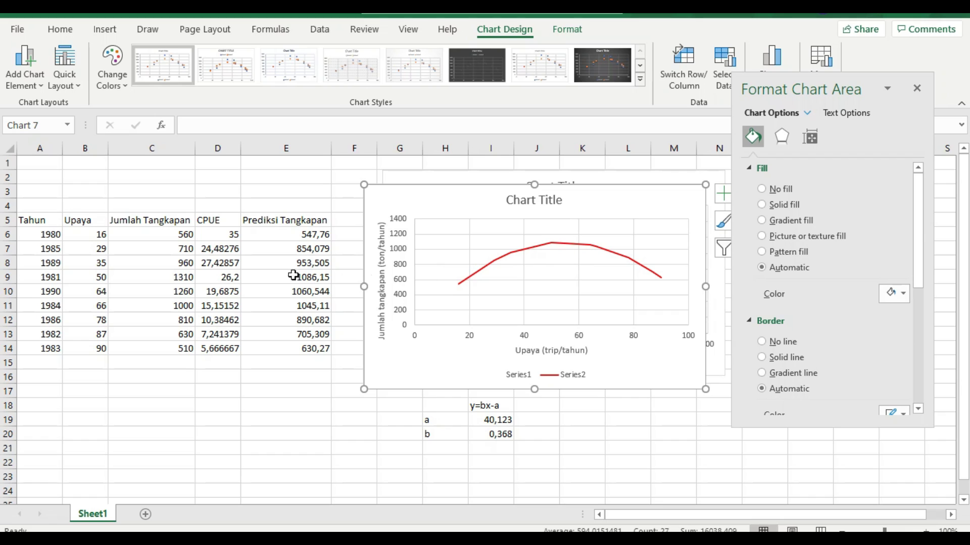
{"action": "left_click", "coordinate": [99, 352]}
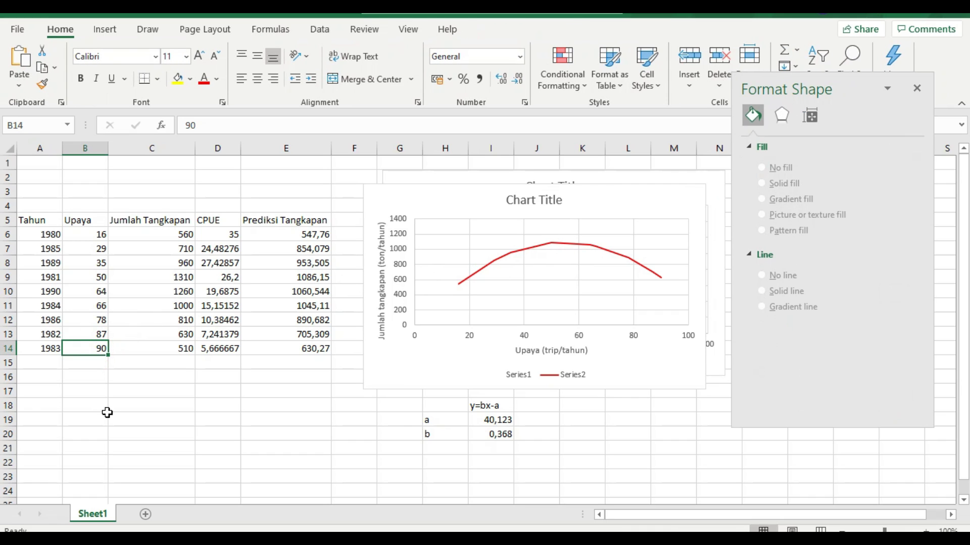
{"action": "type", "text": "3"}
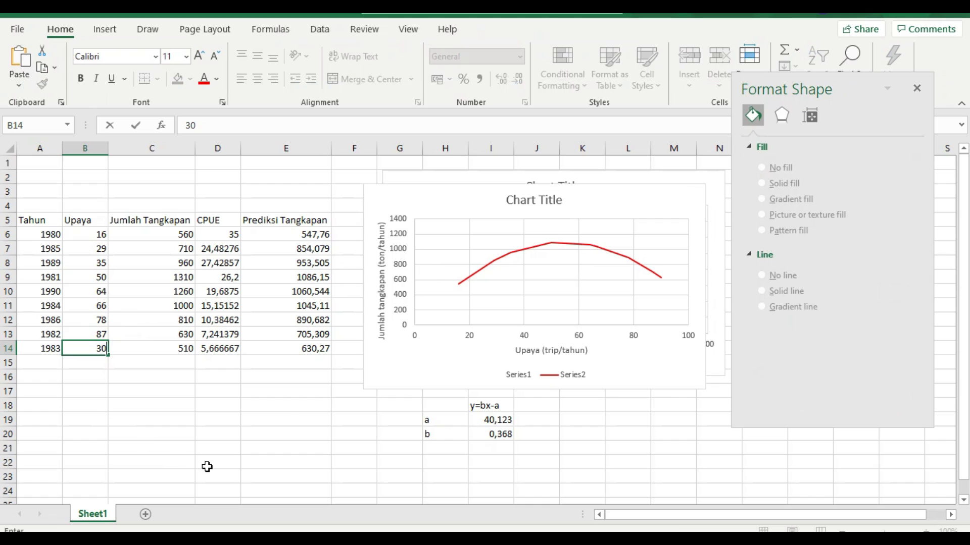
{"action": "type", "text": "0"}
{"action": "key", "text": "Return"}
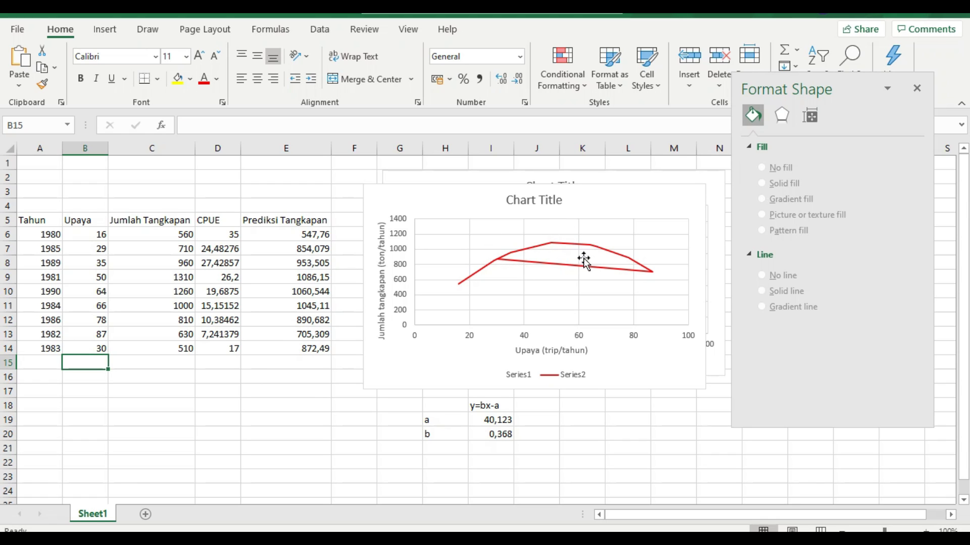
Replace the 1983 Upaya value with 45 and examine the point on the predicted-catch curve
{"action": "left_click", "coordinate": [93, 348]}
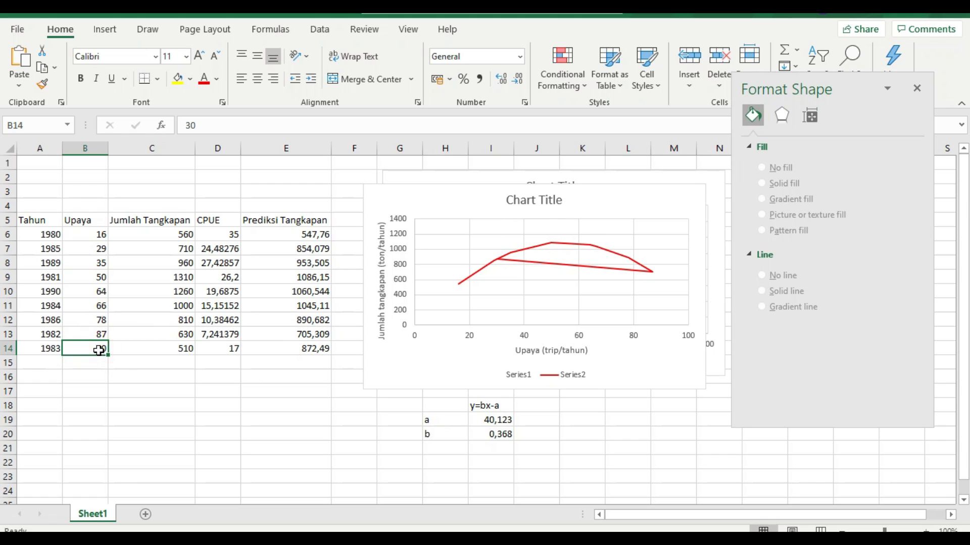
{"action": "type", "text": "45"}
{"action": "key", "text": "Return"}
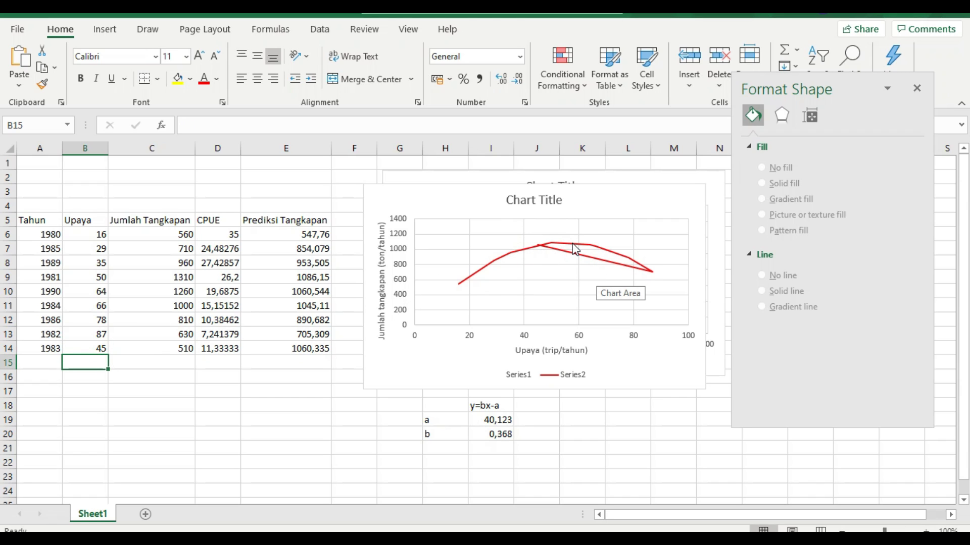
{"action": "mouse_move", "coordinate": [562, 242]}
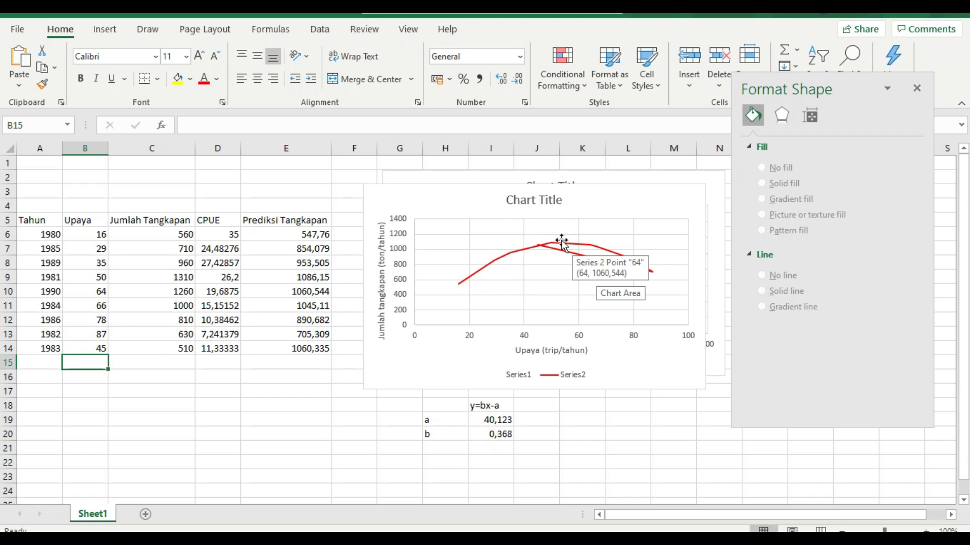
Enter 55 as the Upaya value for 1983
{"action": "left_click", "coordinate": [102, 350]}
{"action": "type", "text": "55"}
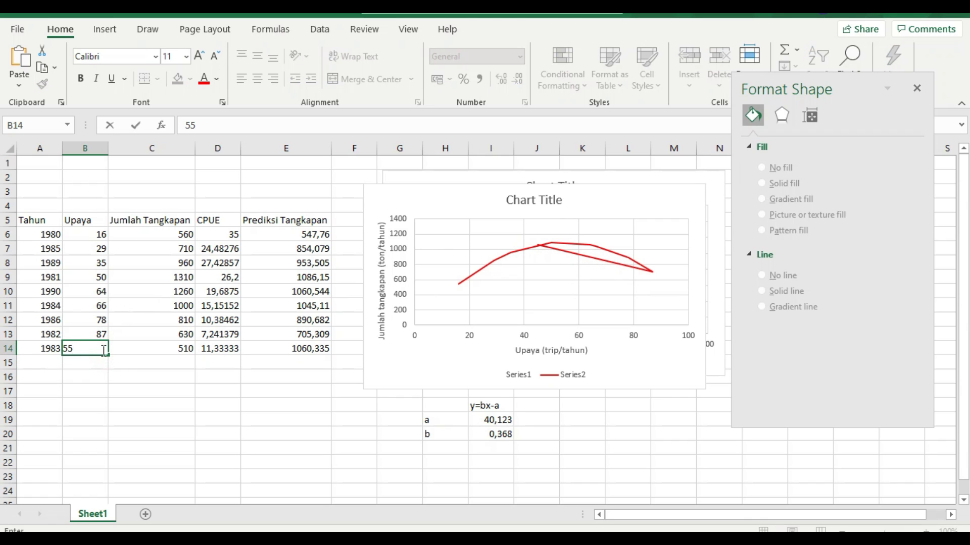
{"action": "key", "text": "Return"}
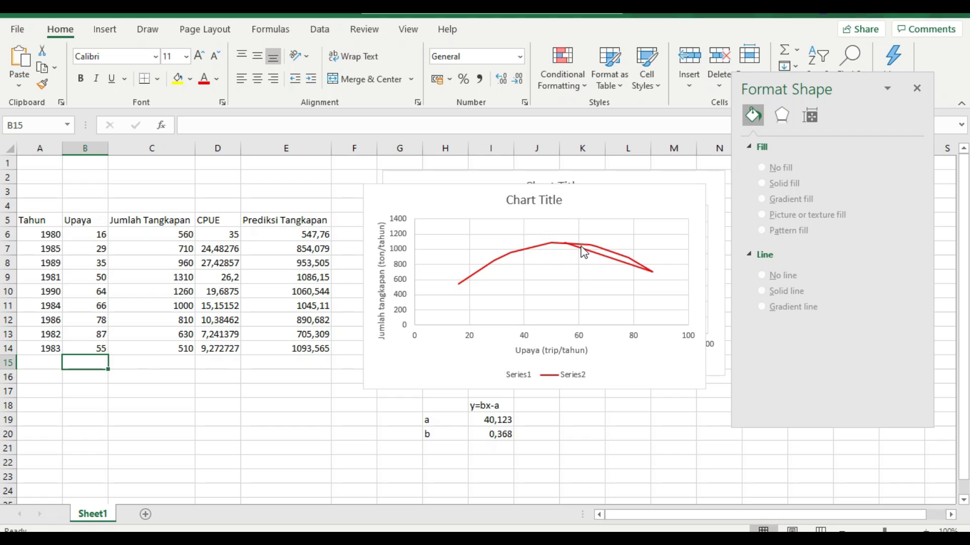
Set the Upaya value for 1983 back to 45
{"action": "left_click", "coordinate": [101, 349]}
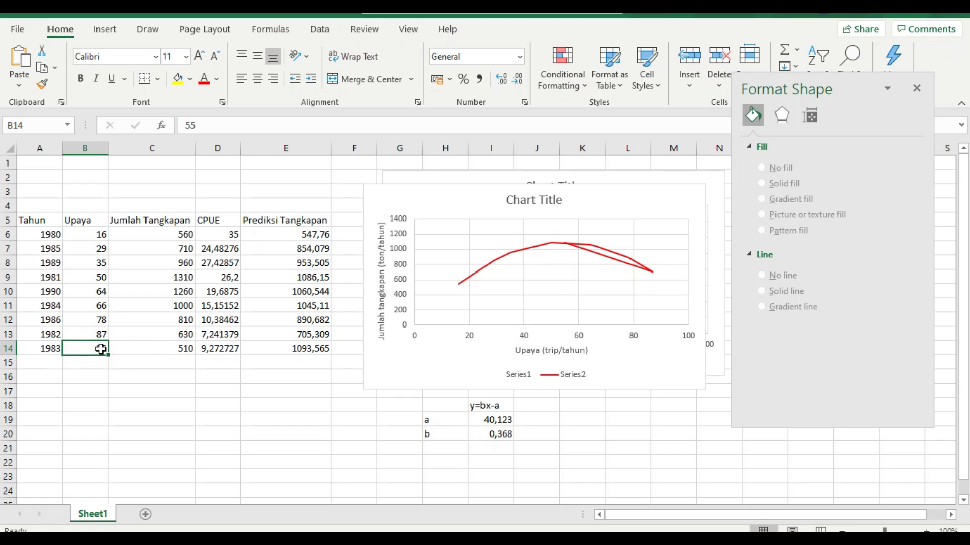
{"action": "type", "text": "45"}
{"action": "key", "text": "Return"}
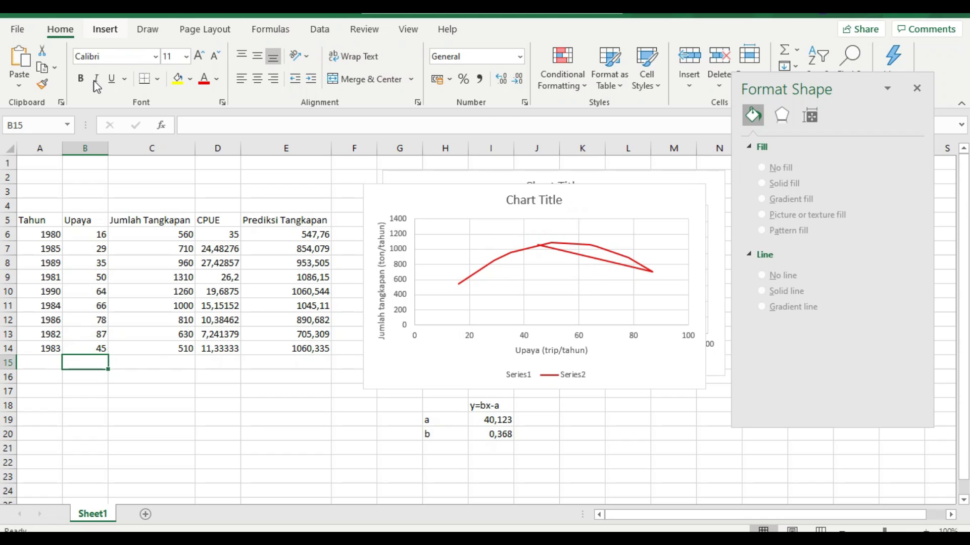
Select the 1983 Upaya cell and close the Format Shape pane
{"action": "left_click", "coordinate": [92, 348]}
{"action": "left_click", "coordinate": [104, 29]}
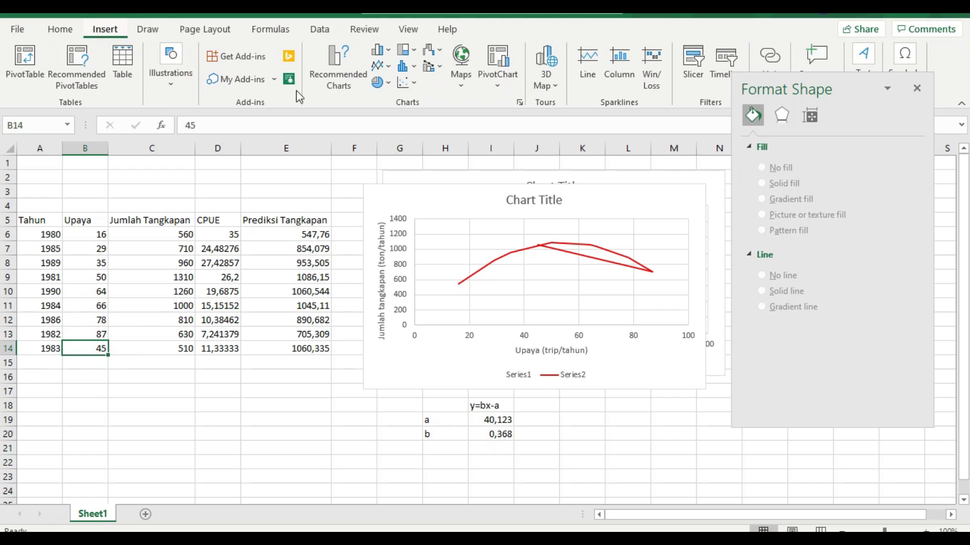
{"action": "left_click", "coordinate": [917, 88]}
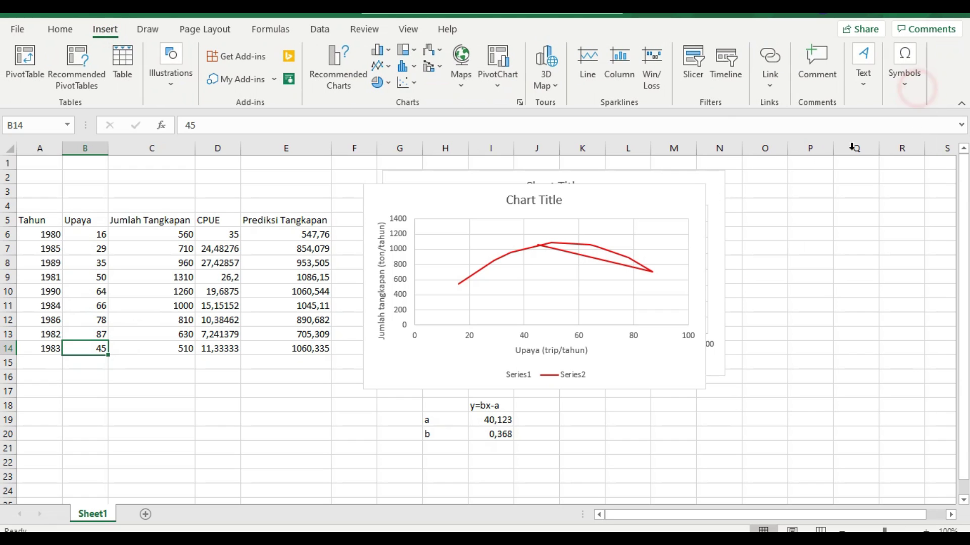
{"action": "left_click", "coordinate": [320, 29]}
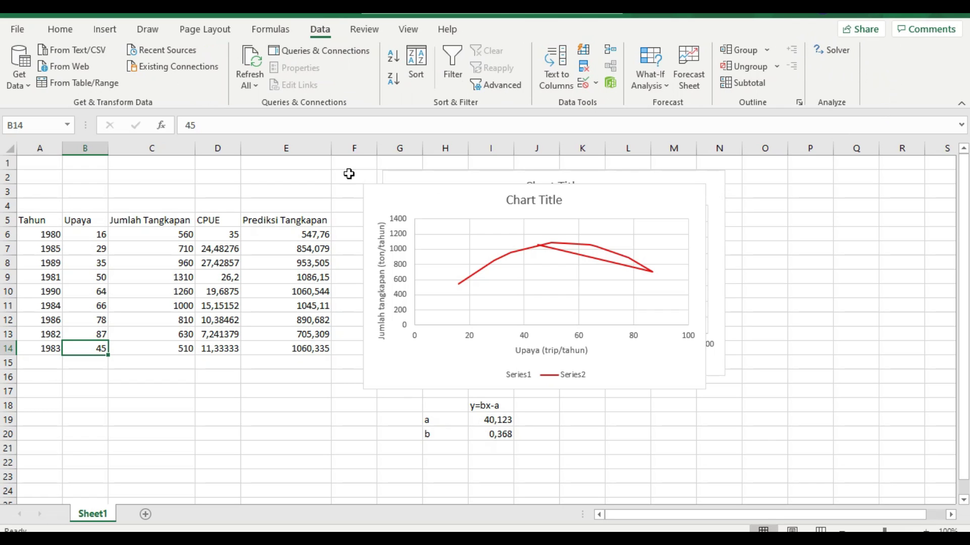
Make sure the Solver Add-in is enabled in the list of available Excel Add-ins
{"action": "left_click", "coordinate": [22, 33]}
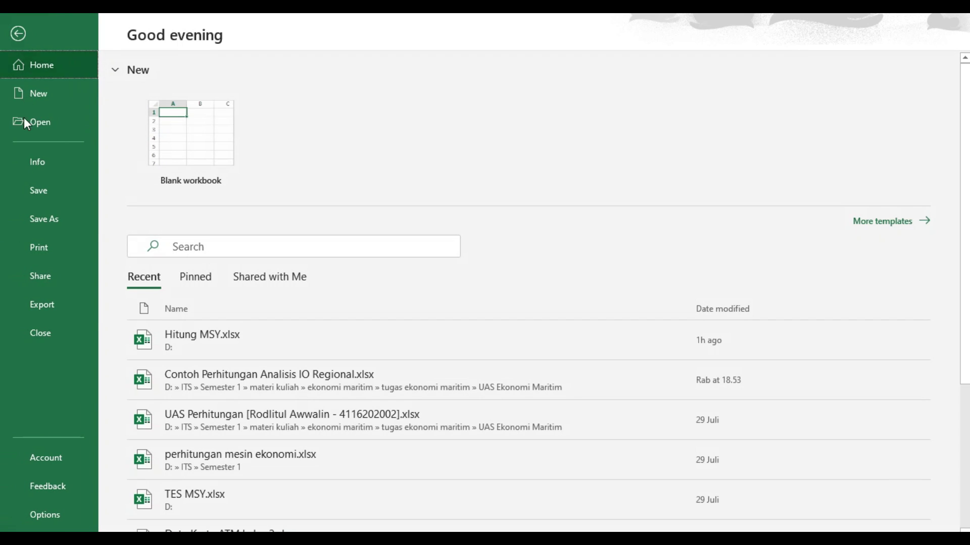
{"action": "left_click", "coordinate": [50, 511]}
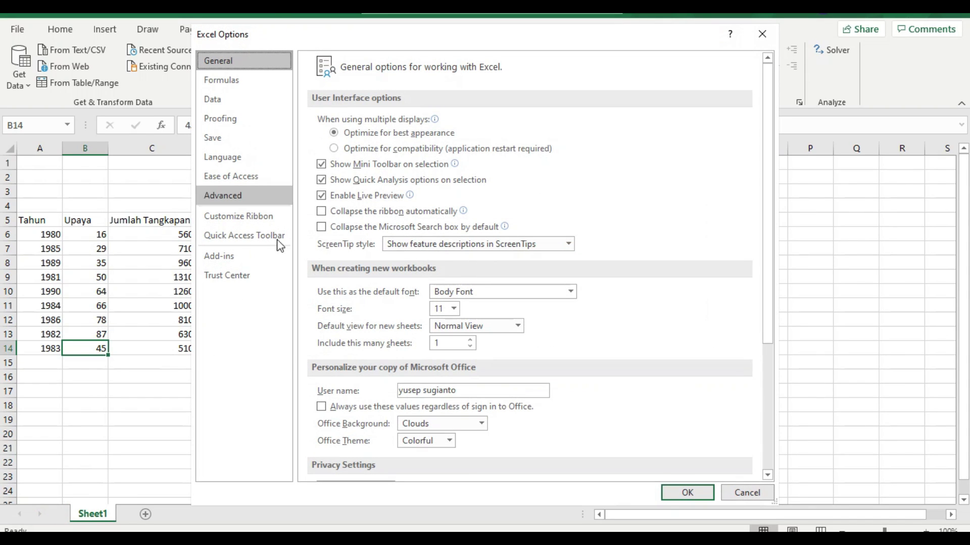
{"action": "left_click", "coordinate": [246, 260]}
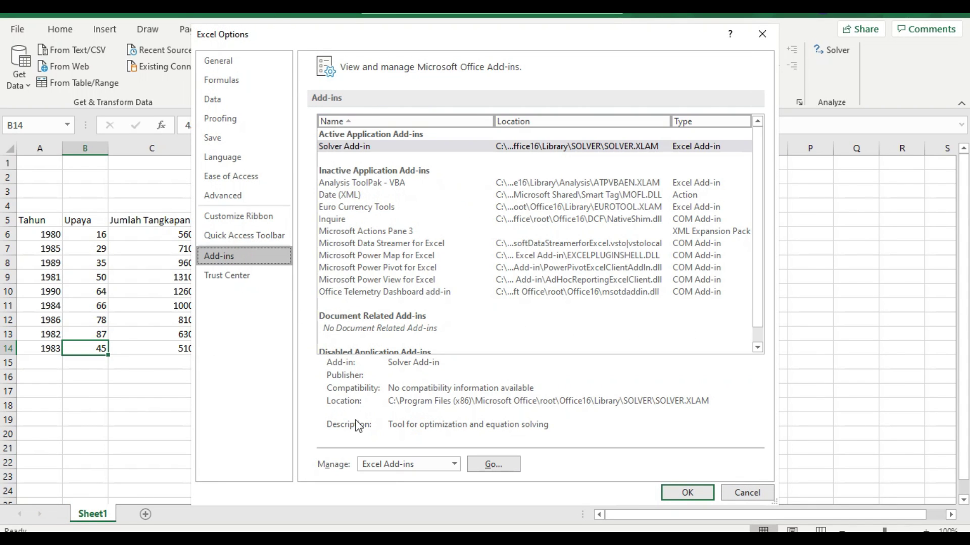
{"action": "left_click", "coordinate": [455, 465]}
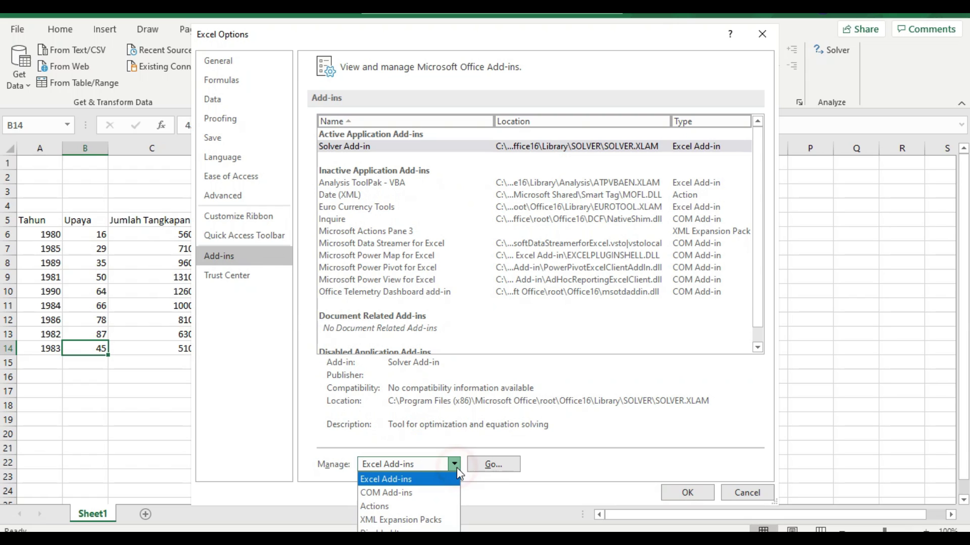
{"action": "left_click", "coordinate": [410, 480]}
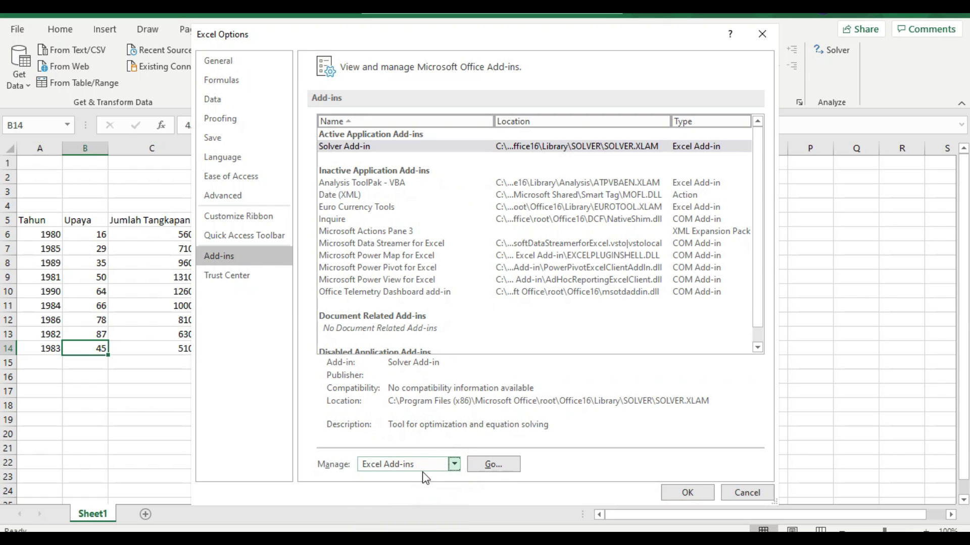
{"action": "left_click", "coordinate": [499, 469]}
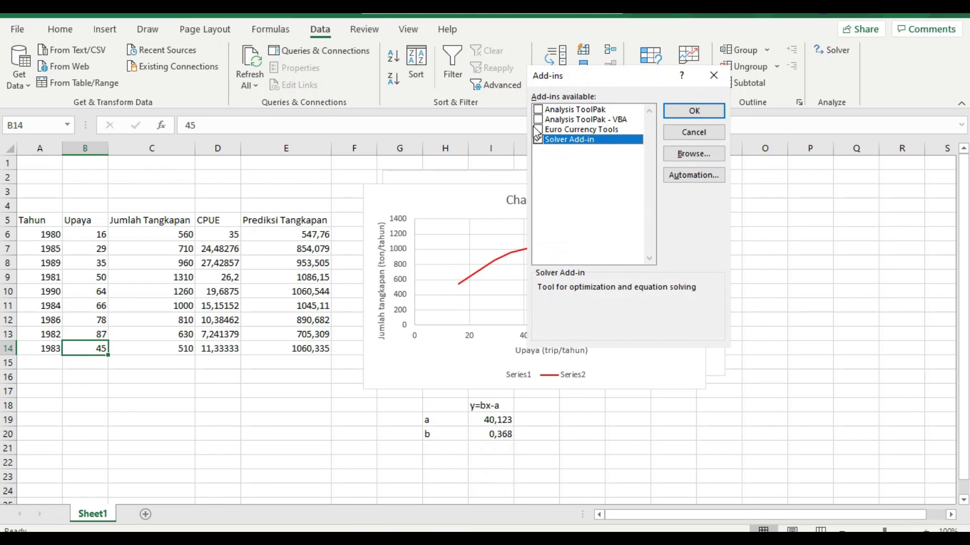
{"action": "left_click", "coordinate": [550, 139]}
{"action": "left_click", "coordinate": [540, 141]}
{"action": "left_click", "coordinate": [705, 114]}
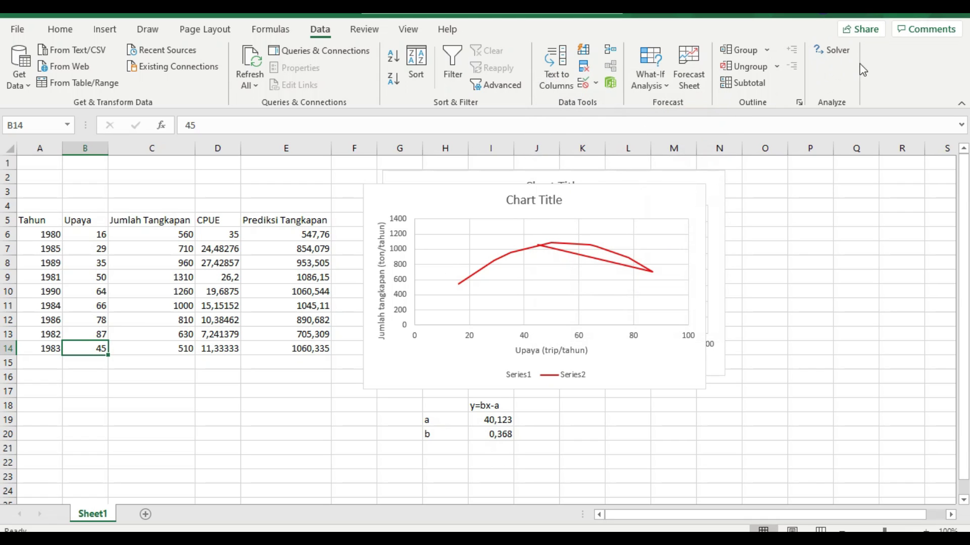
Set up Solver with the 1983 predicted catch $E$14 as the objective and the Upaya cell $B$14 as the changing variable cell
{"action": "left_click", "coordinate": [826, 53]}
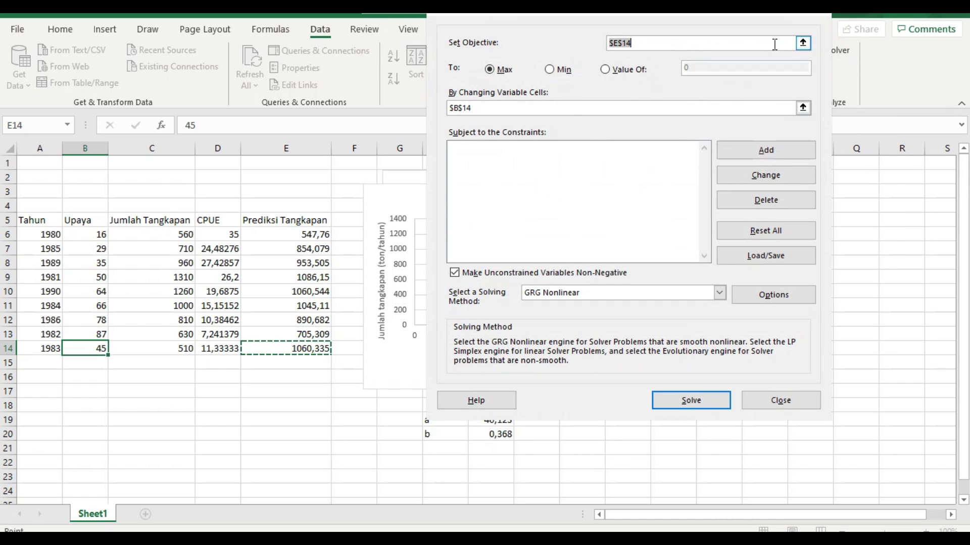
{"action": "left_click", "coordinate": [805, 44]}
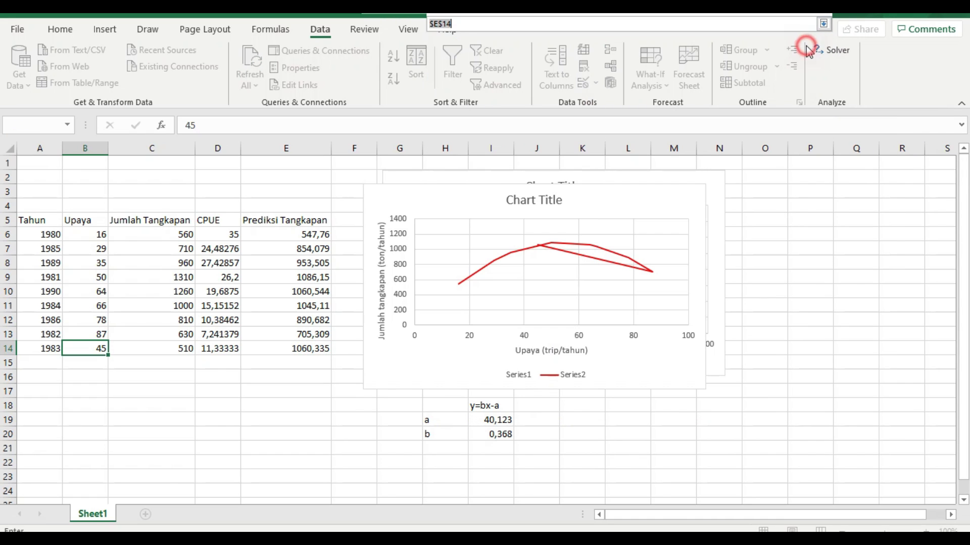
{"action": "left_click", "coordinate": [300, 349]}
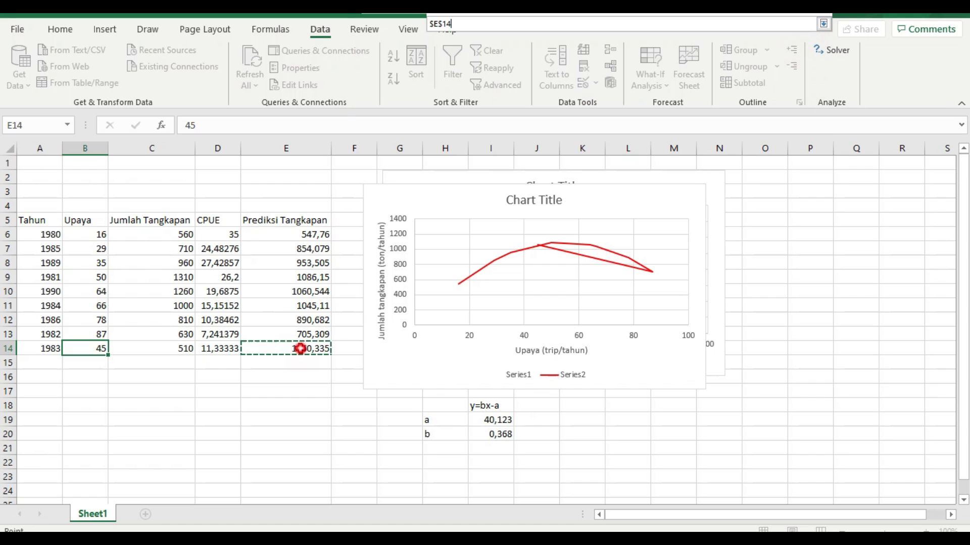
{"action": "left_click", "coordinate": [824, 25]}
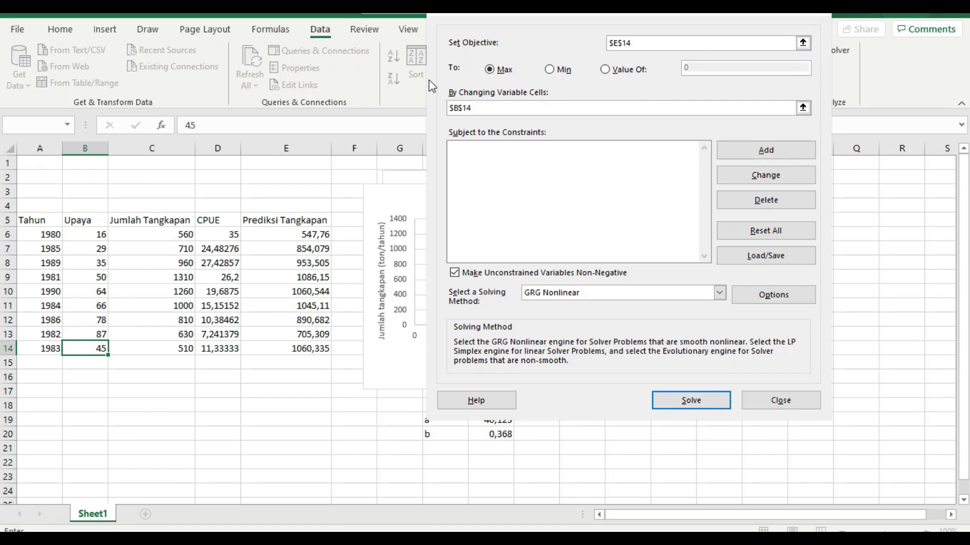
{"action": "left_click", "coordinate": [803, 108]}
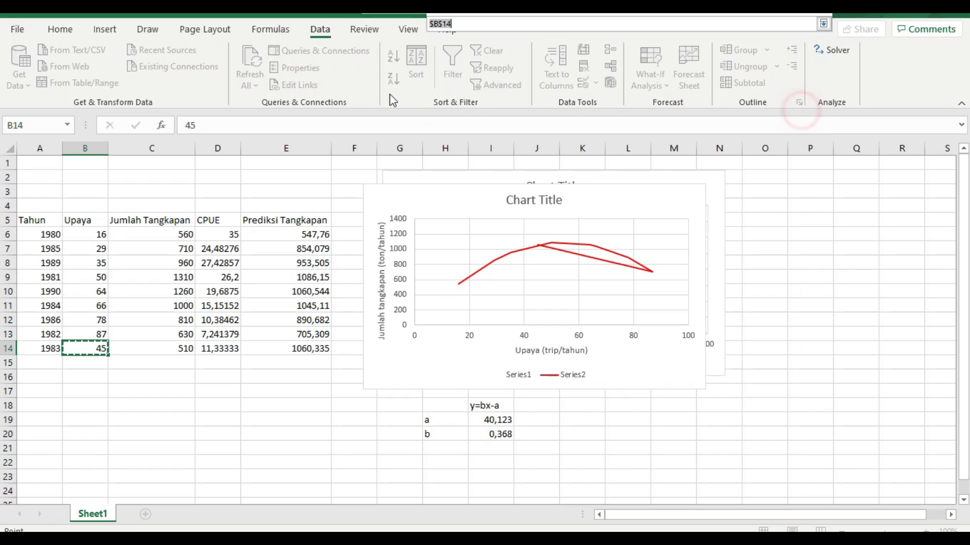
{"action": "left_click", "coordinate": [86, 350]}
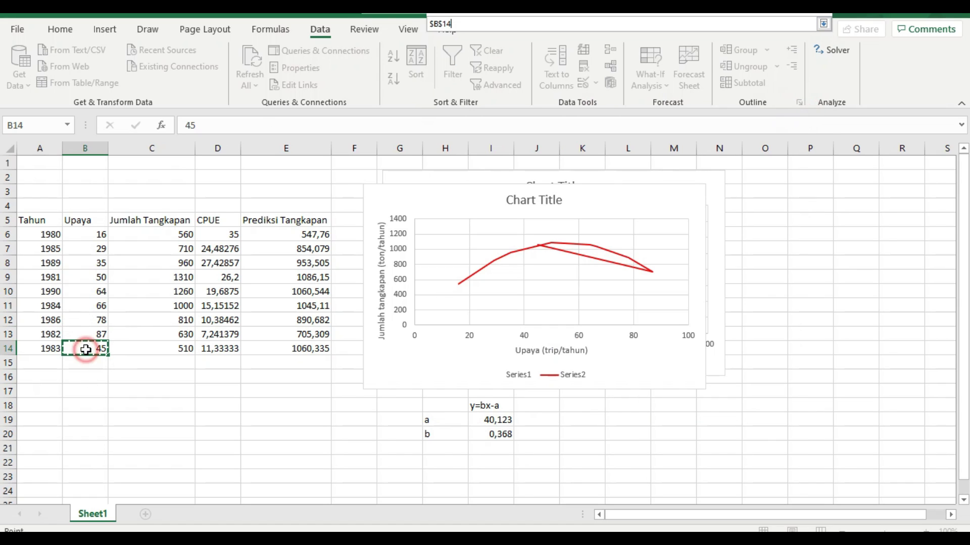
{"action": "left_click", "coordinate": [824, 25]}
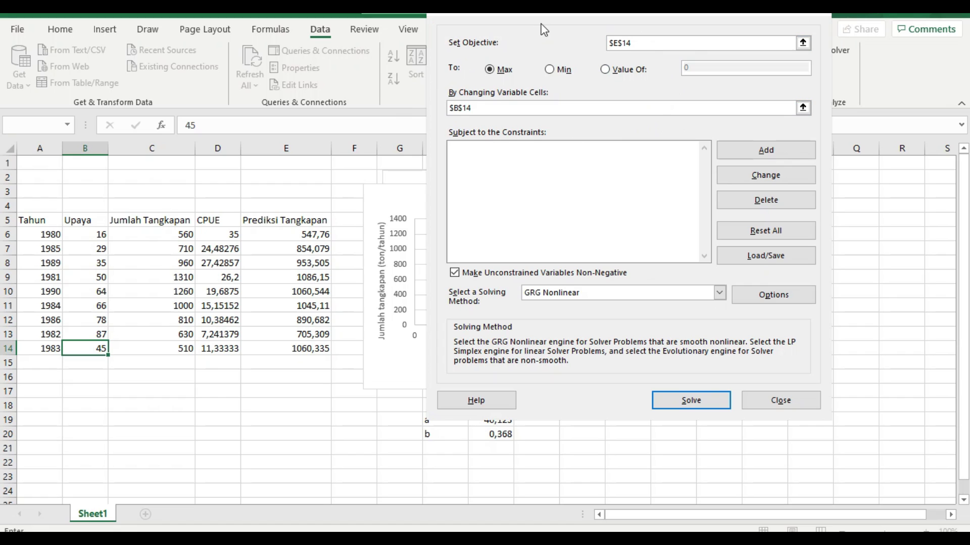
Solve for the Max of the objective and keep the Solver solution
{"action": "left_click", "coordinate": [554, 70]}
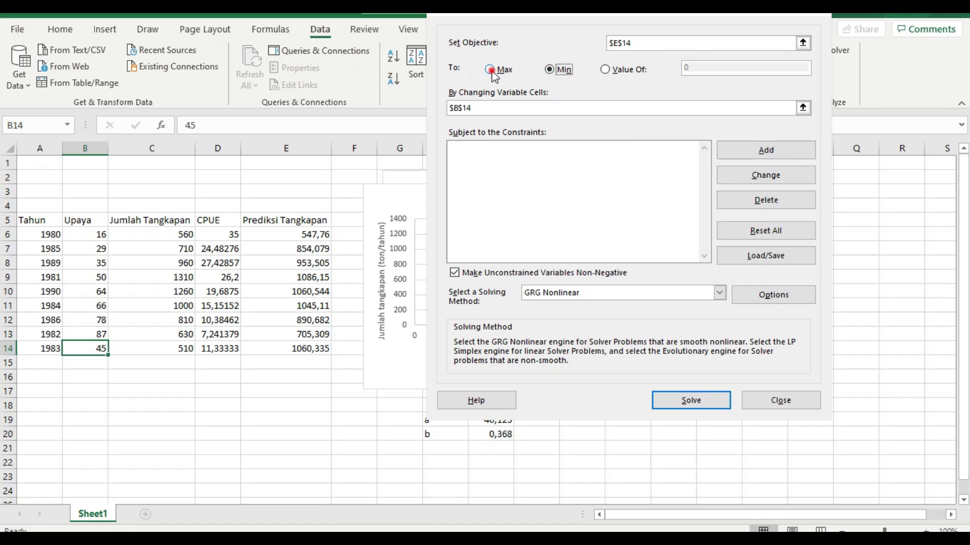
{"action": "left_click", "coordinate": [489, 69]}
{"action": "left_click", "coordinate": [701, 400]}
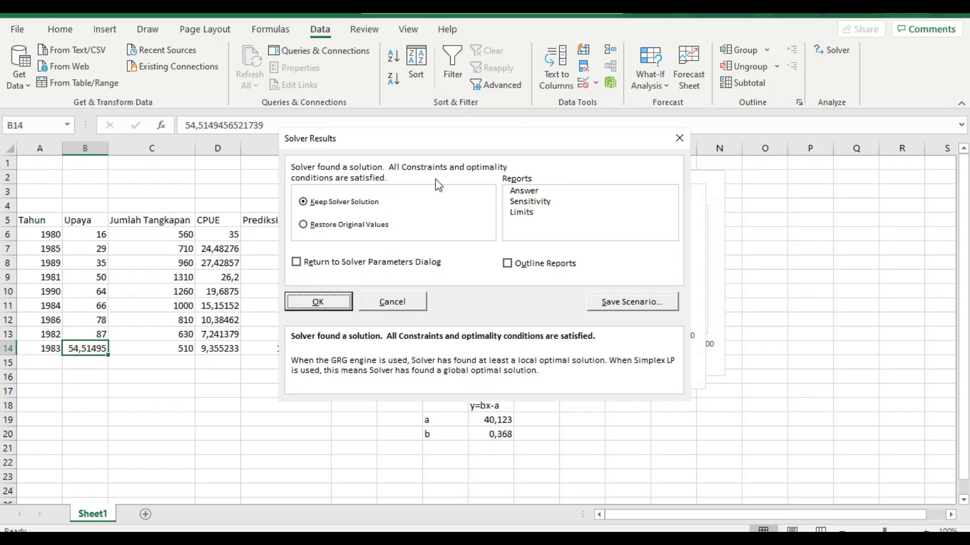
{"action": "left_click_drag", "start_coordinate": [492, 136], "coordinate": [506, 353]}
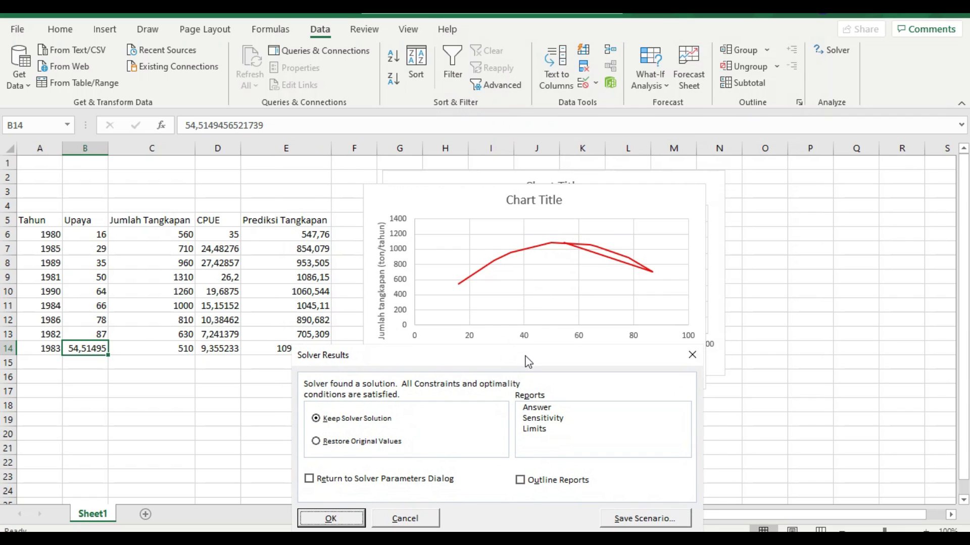
{"action": "left_click", "coordinate": [525, 358]}
{"action": "left_click", "coordinate": [330, 365]}
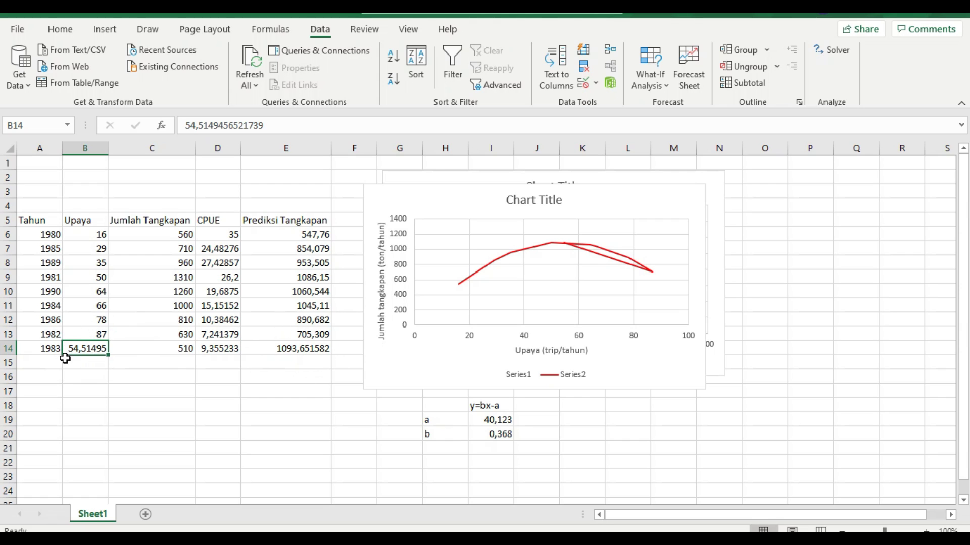
Round the 1983 Upaya value in B14 by replacing it with 55
{"action": "left_click", "coordinate": [92, 362]}
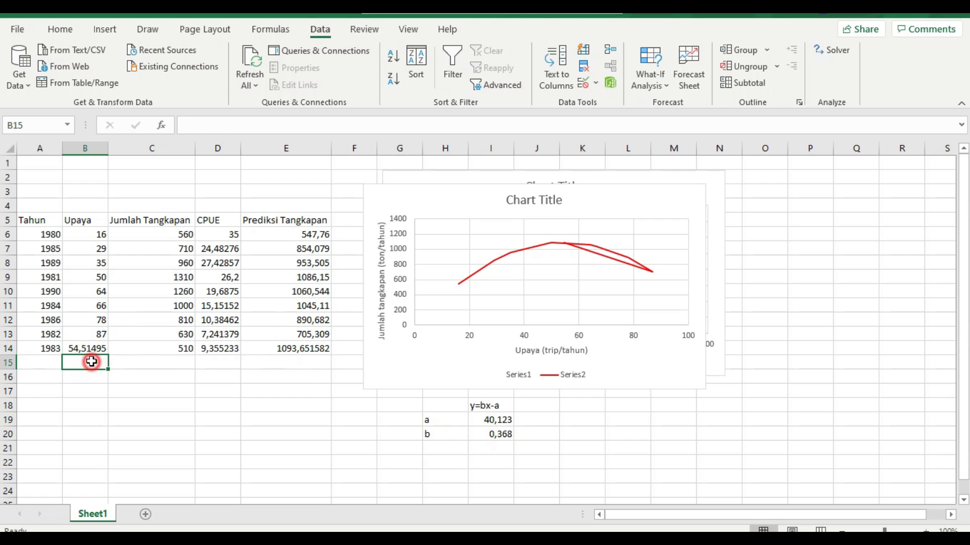
{"action": "left_click", "coordinate": [94, 349]}
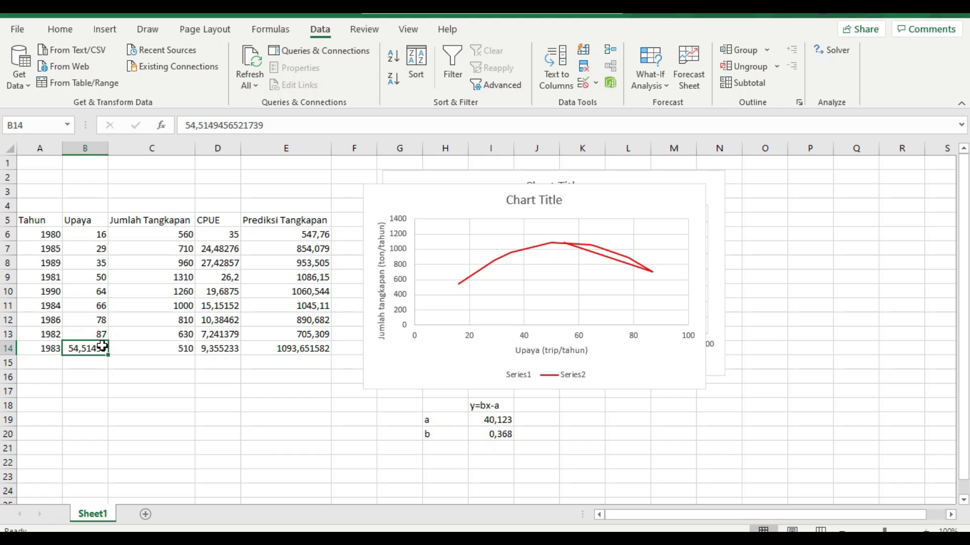
{"action": "double_click", "coordinate": [85, 345]}
{"action": "key", "text": "shift+Home"}
{"action": "type", "text": "55"}
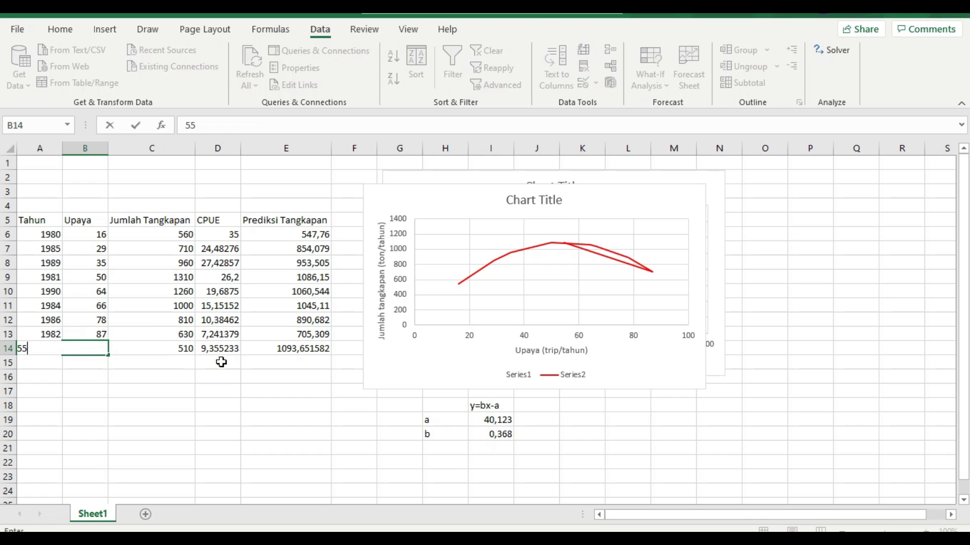
{"action": "left_click", "coordinate": [267, 362]}
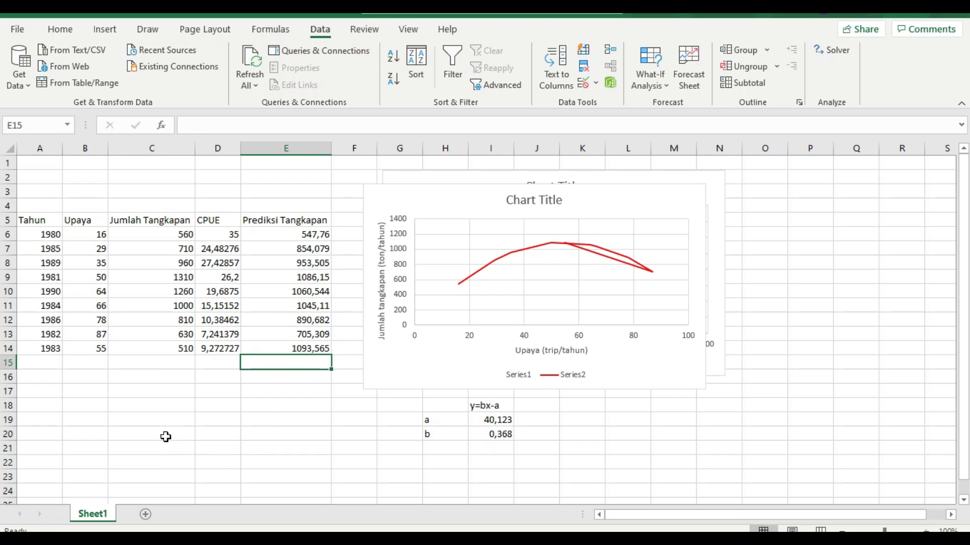
Enter the heading 'Kesimpulan' in cell A21, below the data table
{"action": "left_click", "coordinate": [96, 472]}
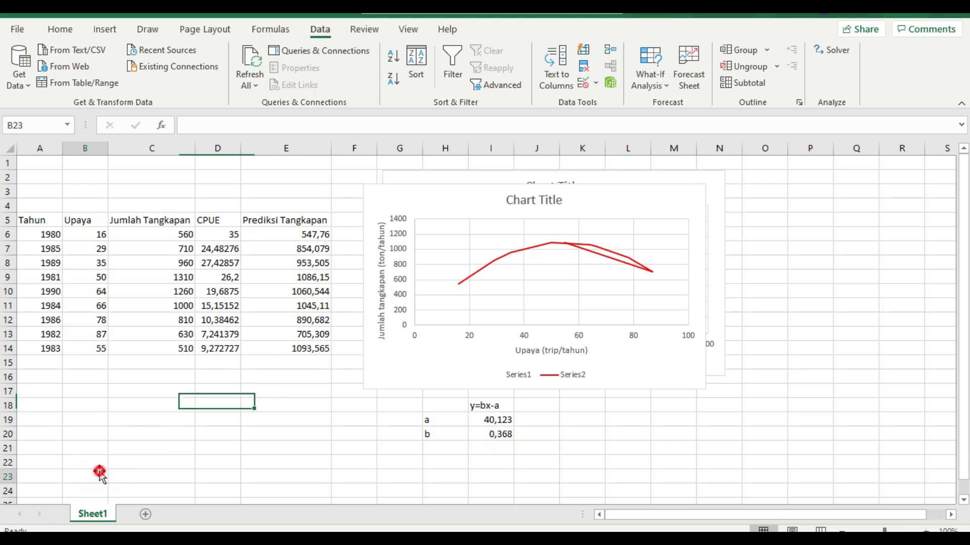
{"action": "left_click", "coordinate": [54, 450]}
{"action": "type", "text": "Kesimpu"}
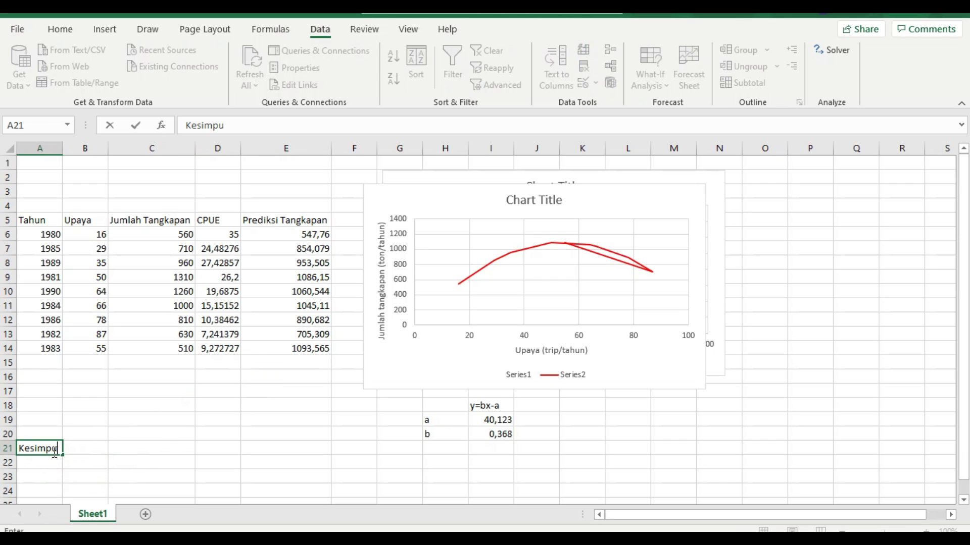
{"action": "type", "text": "lan"}
{"action": "key", "text": "Return"}
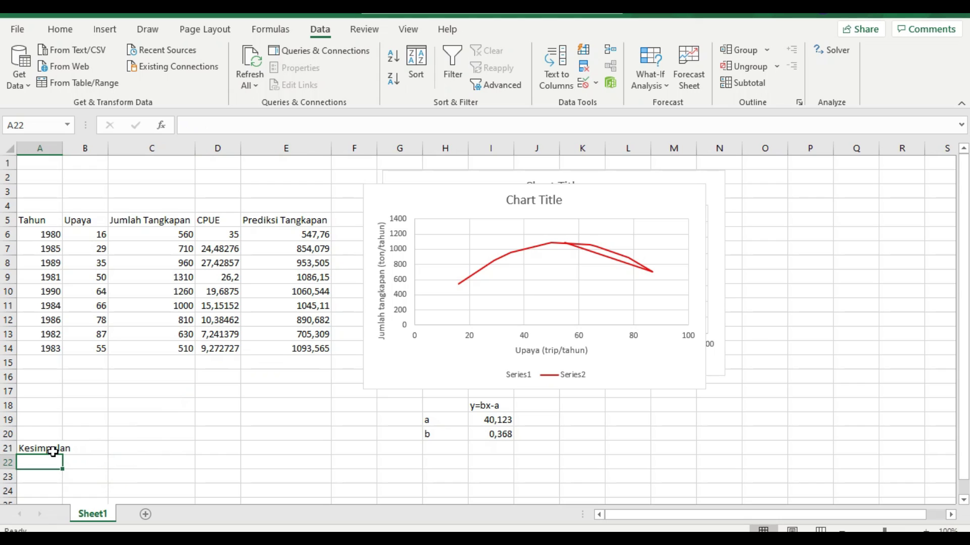
Add the conclusion row 'Jumlah tangkapan' in A22 with the value '1093,56 ton/tahun' in C22
{"action": "type", "text": "Jumlah"}
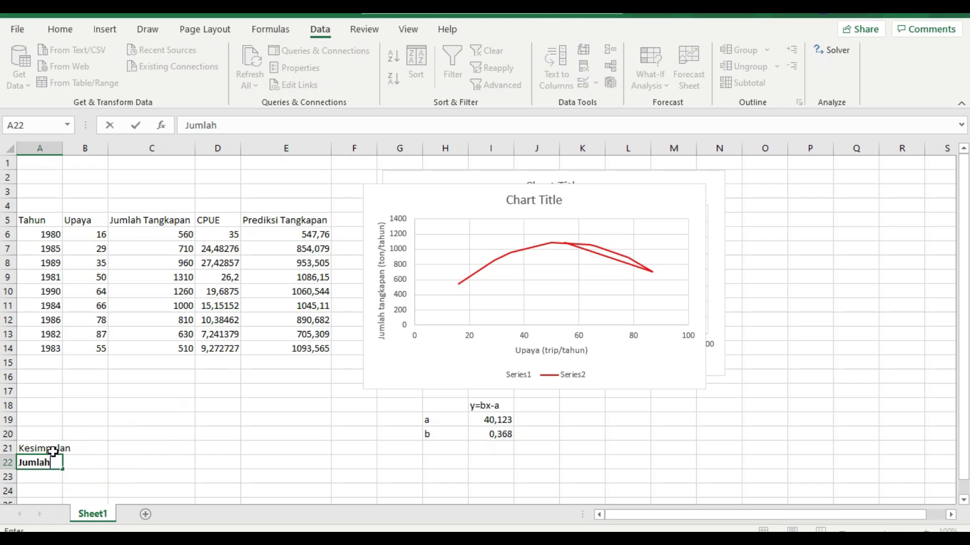
{"action": "type", "text": " tangkapan"}
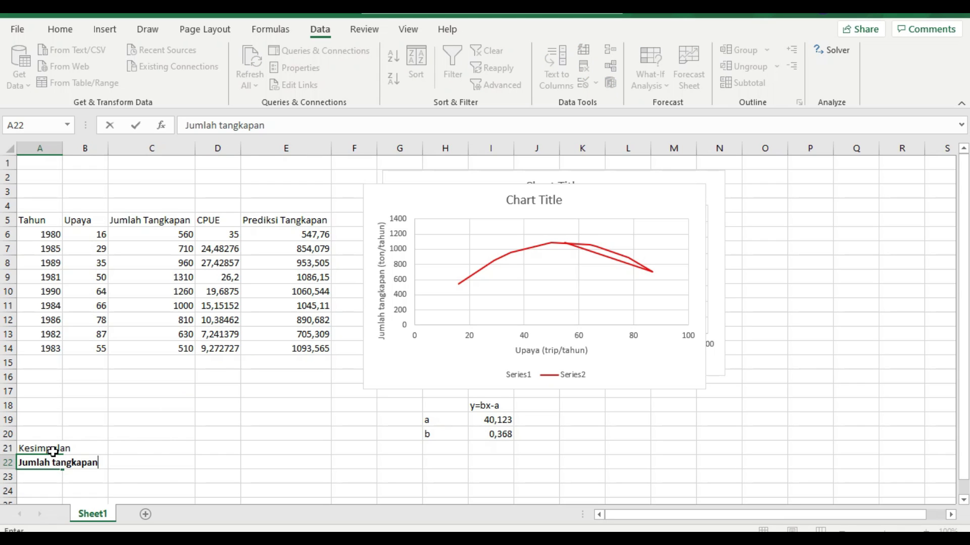
{"action": "key", "text": "Tab"}
{"action": "key", "text": "Tab"}
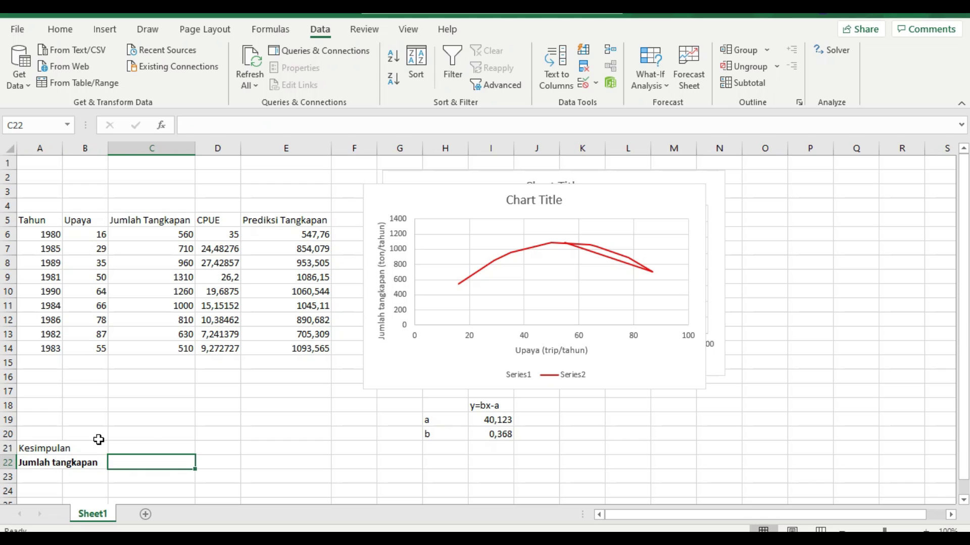
{"action": "type", "text": "109"}
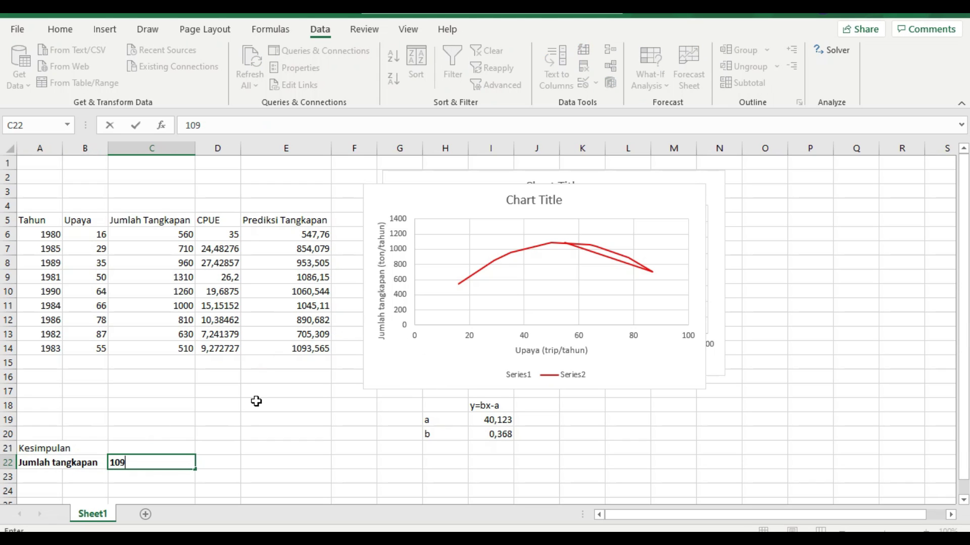
{"action": "type", "text": "3,56 ton/tahun"}
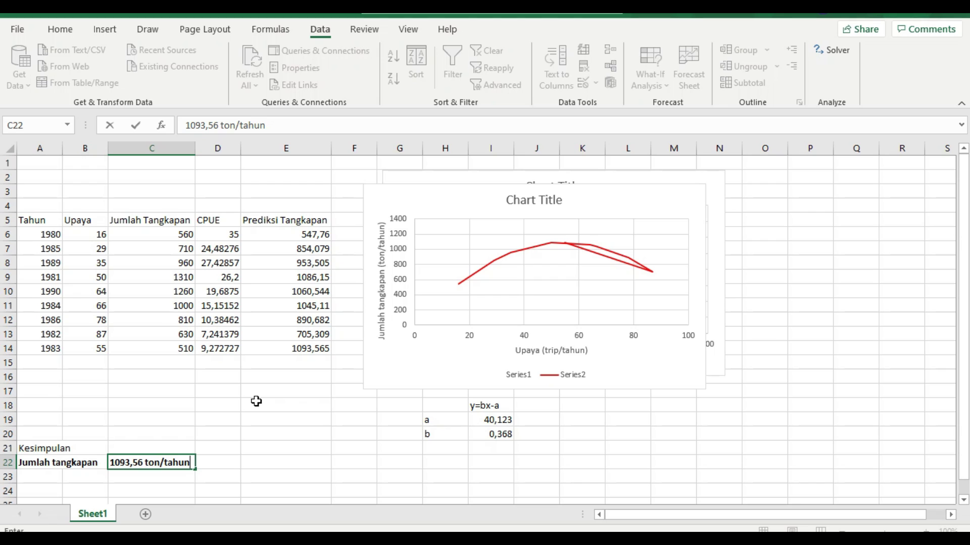
{"action": "key", "text": "Return"}
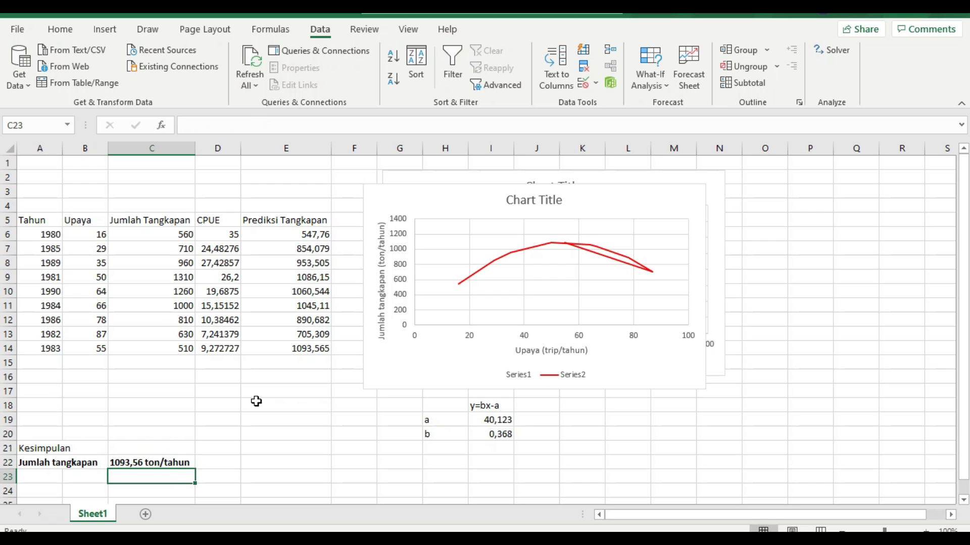
Add the conclusion row 'Upaya' in A23 with the value '55 trip/tahun' in C23
{"action": "key", "text": "Left"}
{"action": "key", "text": "Left"}
{"action": "type", "text": "Upaya"}
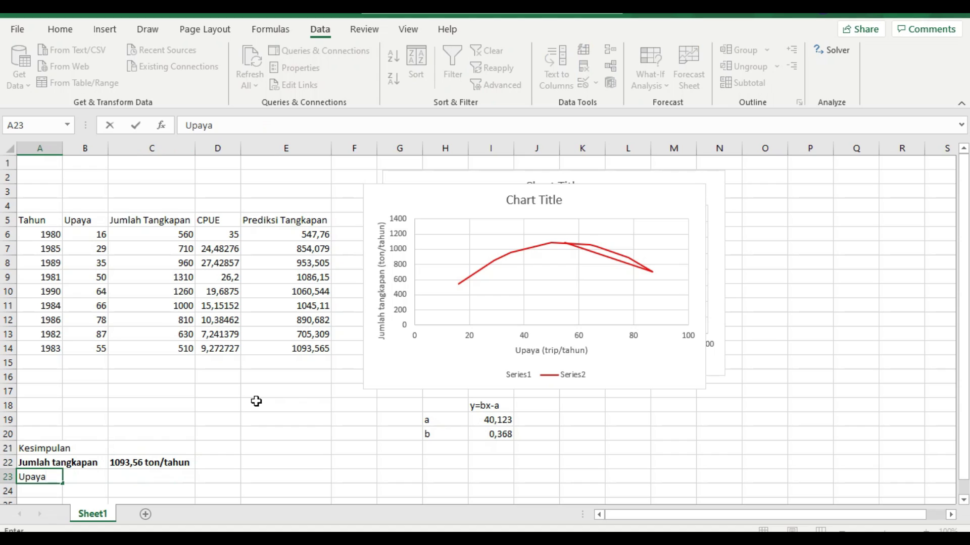
{"action": "key", "text": "Tab"}
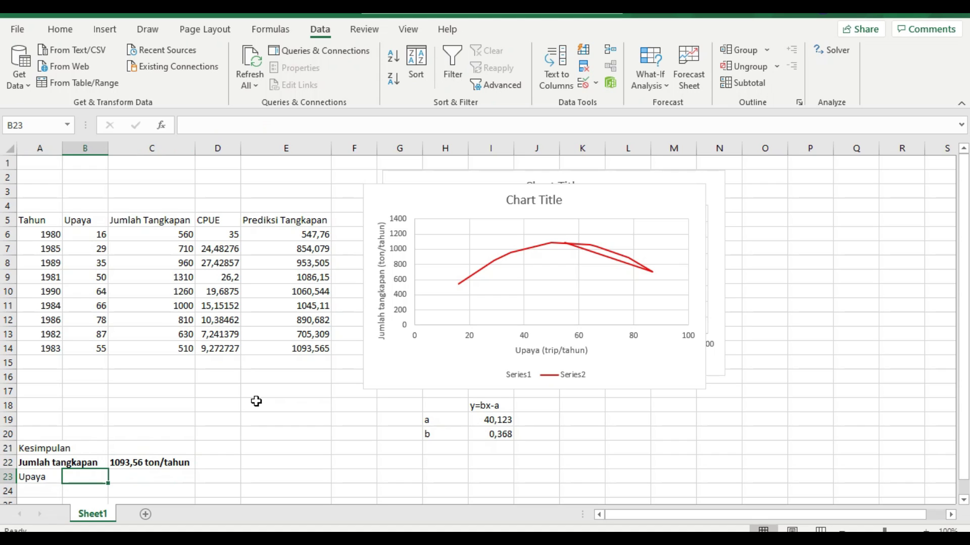
{"action": "key", "text": "Right"}
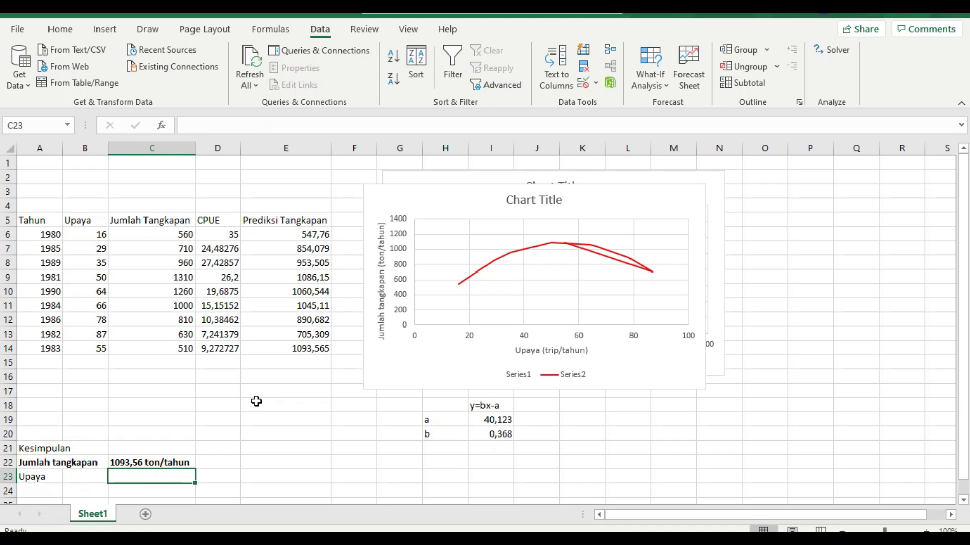
{"action": "type", "text": "55 trip"}
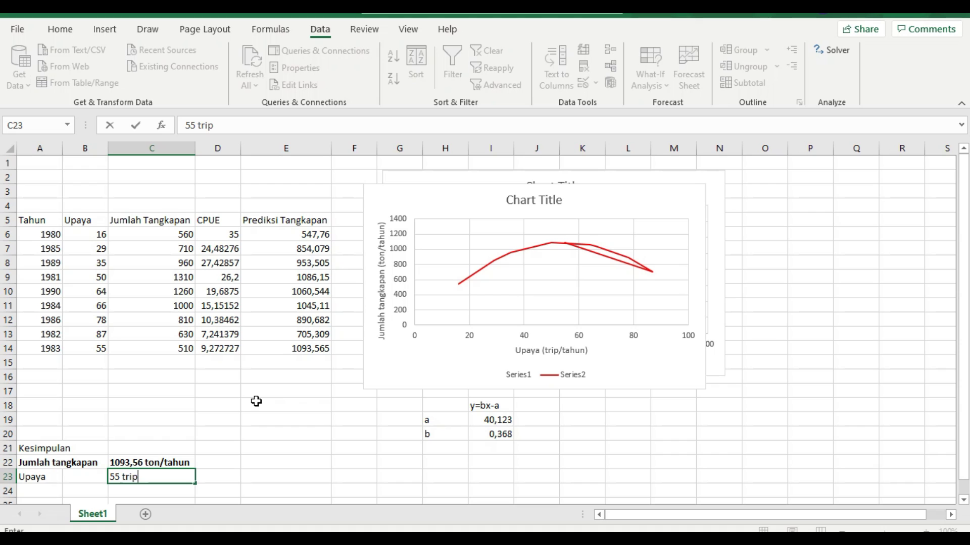
{"action": "type", "text": "/tahu"}
{"action": "key", "text": "Return"}
Enter the label 'rata-rata tangkapan per trip' in A24 and widen column B so the label fits before column C
{"action": "key", "text": "Left"}
{"action": "key", "text": "Left"}
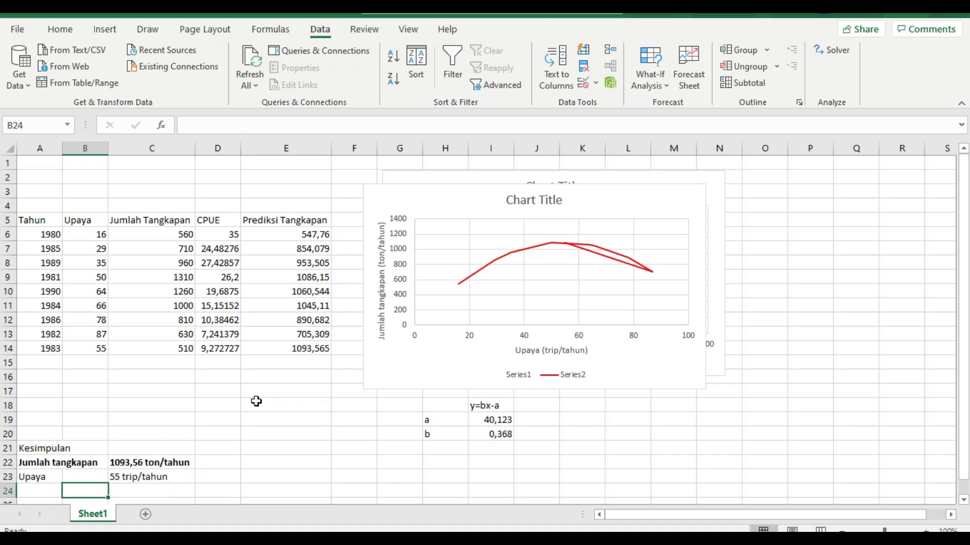
{"action": "type", "text": "rata"}
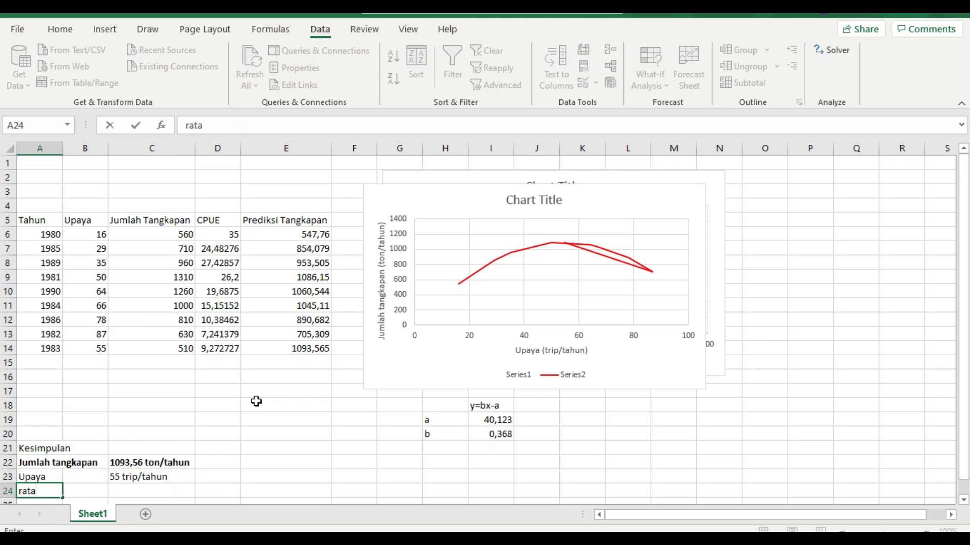
{"action": "type", "text": "-ra ta tangkapan"}
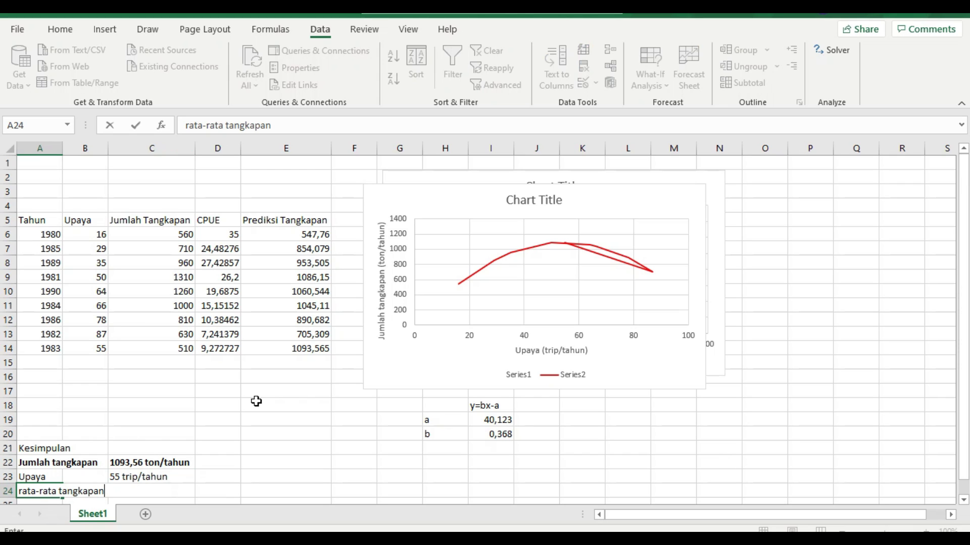
{"action": "type", "text": " pe"}
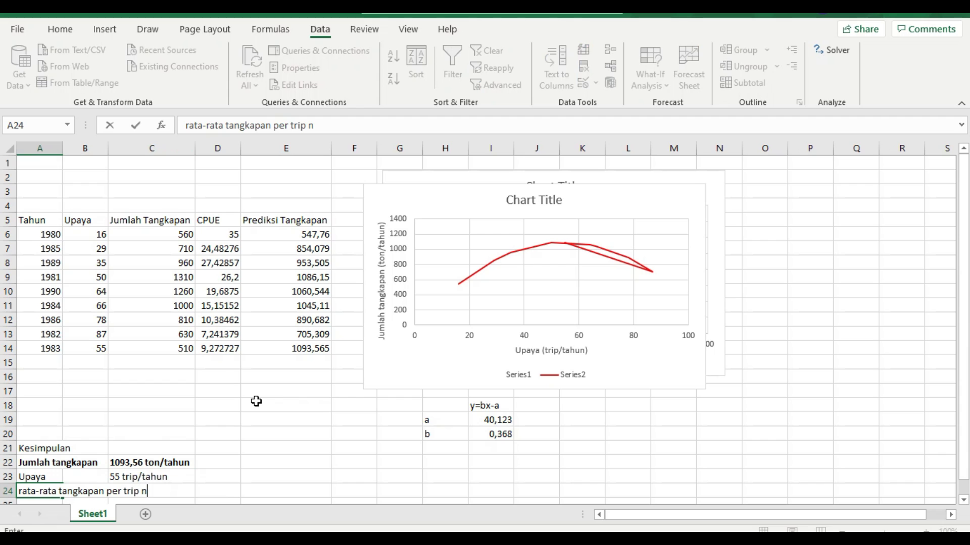
{"action": "type", "text": "r trip n"}
{"action": "key", "text": "BackSpace"}
{"action": "key", "text": "Return"}
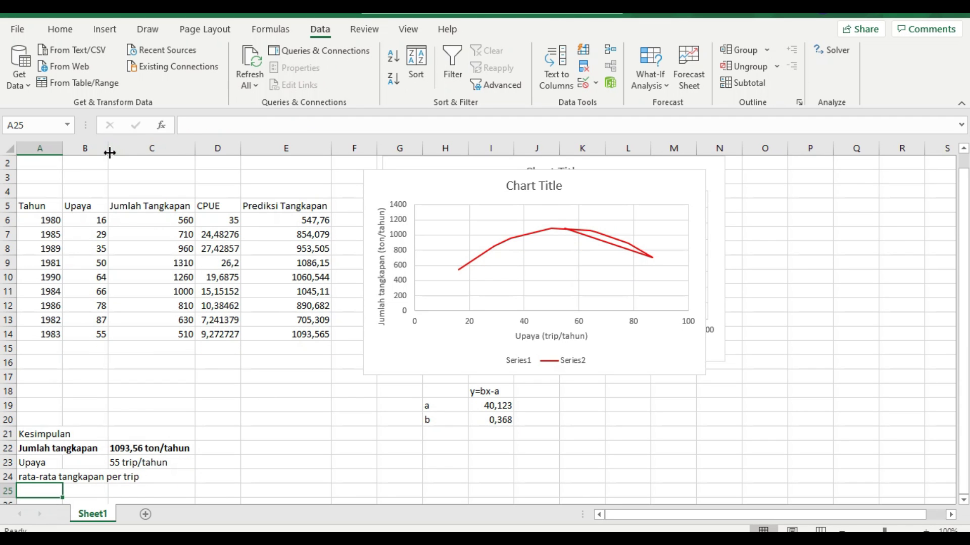
{"action": "left_click_drag", "start_coordinate": [108, 149], "coordinate": [161, 160]}
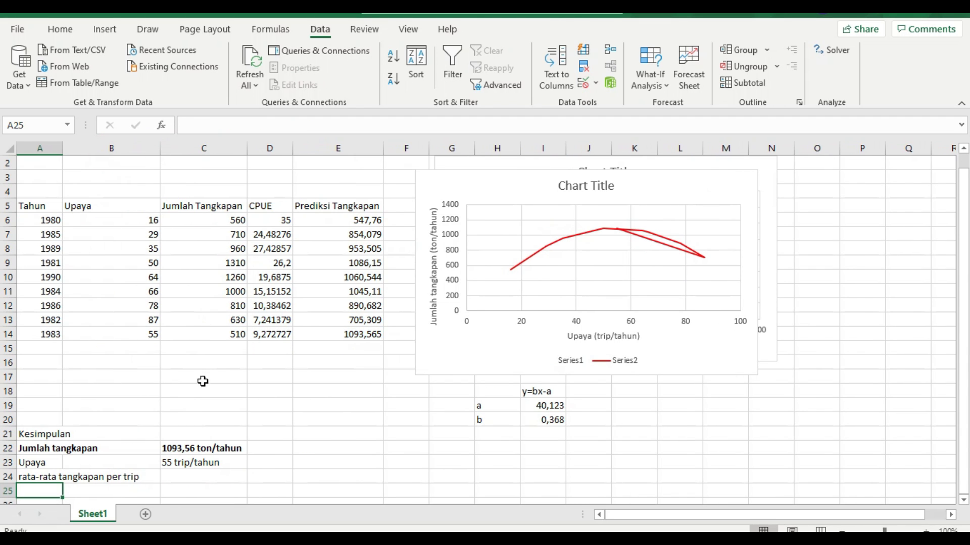
Check the 1983 CPUE in D14 and enter '9,27 ton' in C24 as the average catch per trip
{"action": "left_click", "coordinate": [175, 479]}
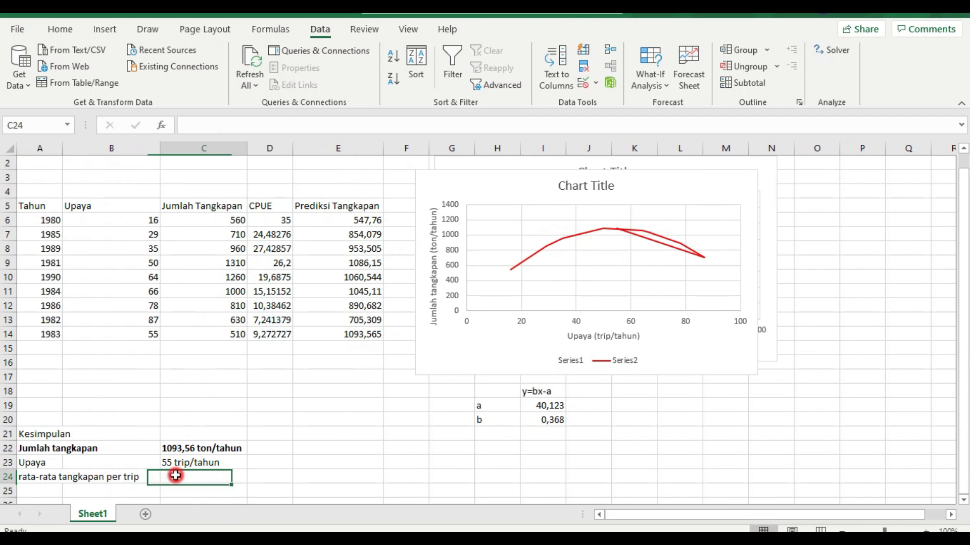
{"action": "left_click", "coordinate": [144, 338]}
{"action": "left_click", "coordinate": [255, 335]}
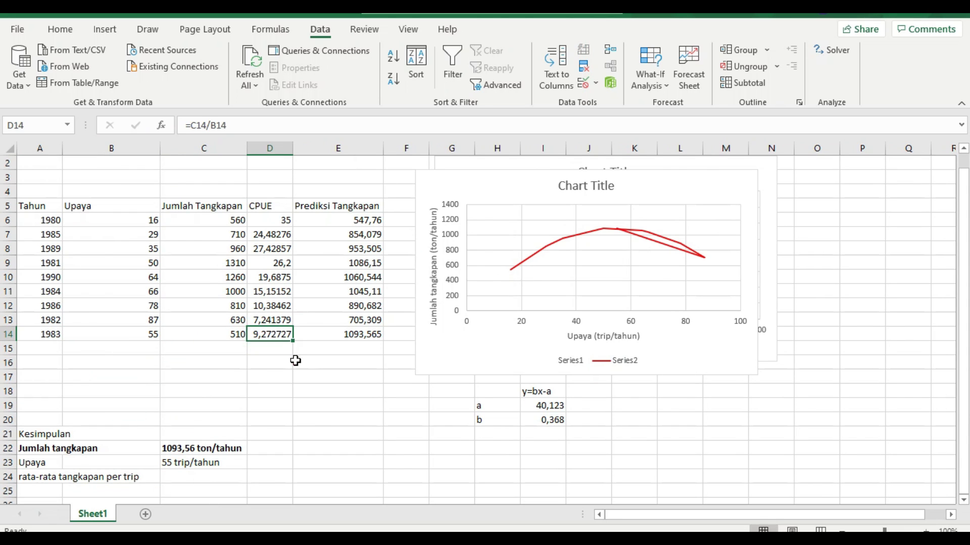
{"action": "left_click", "coordinate": [207, 477]}
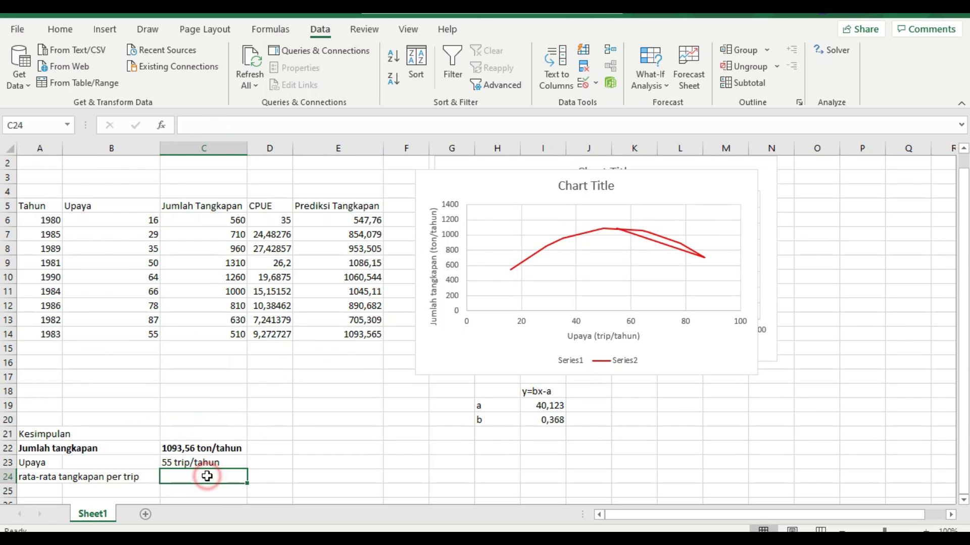
{"action": "type", "text": "9,2"}
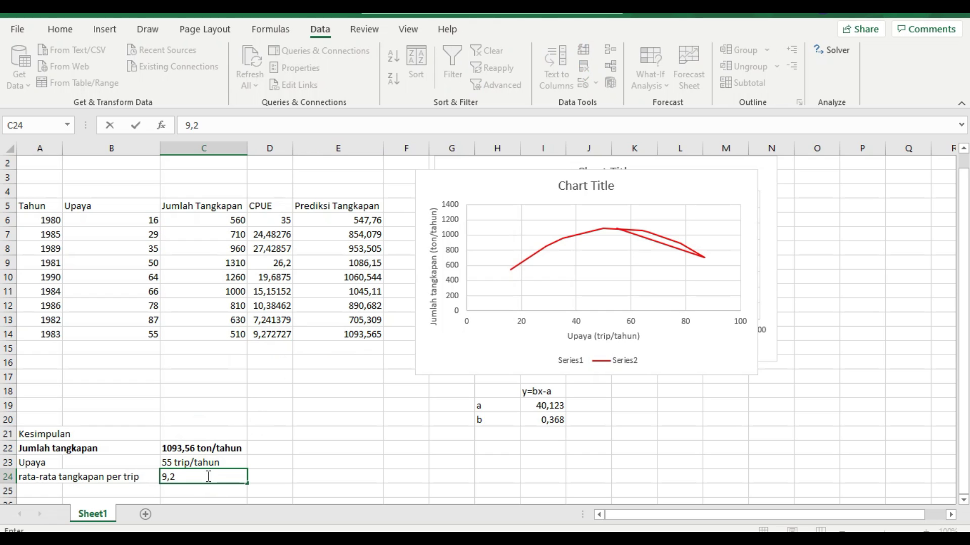
{"action": "type", "text": "7 ton"}
{"action": "key", "text": "Return"}
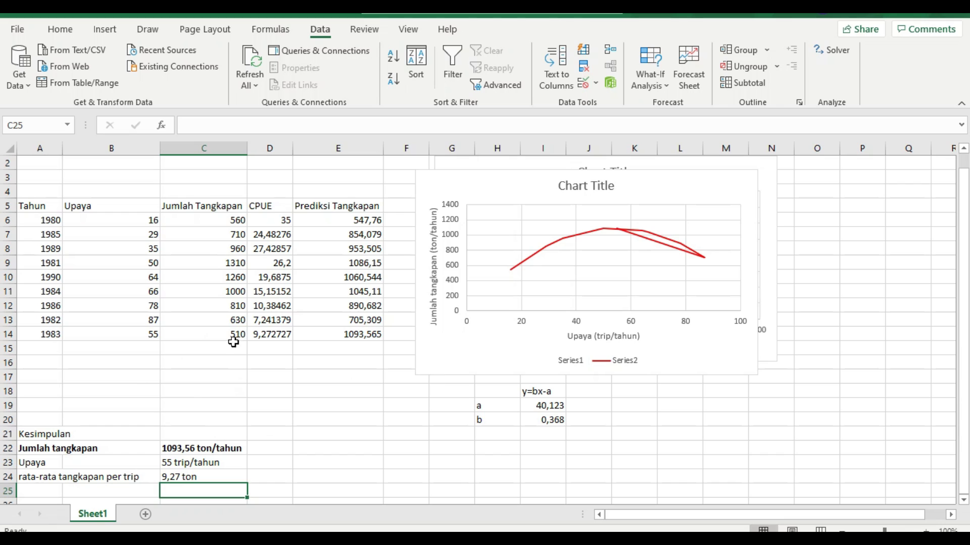
Enter in A26: 'Daerah tersebut memiliki potensi tangkapan 1093,56 ton/tahun dengan jumlah trip per tahun maksimal 55 trip dimana tangkapan per trip rata-rata sebanyak 9,27 ton'
{"action": "scroll", "coordinate": [144, 389], "scroll_direction": "down", "scroll_amount": 1}
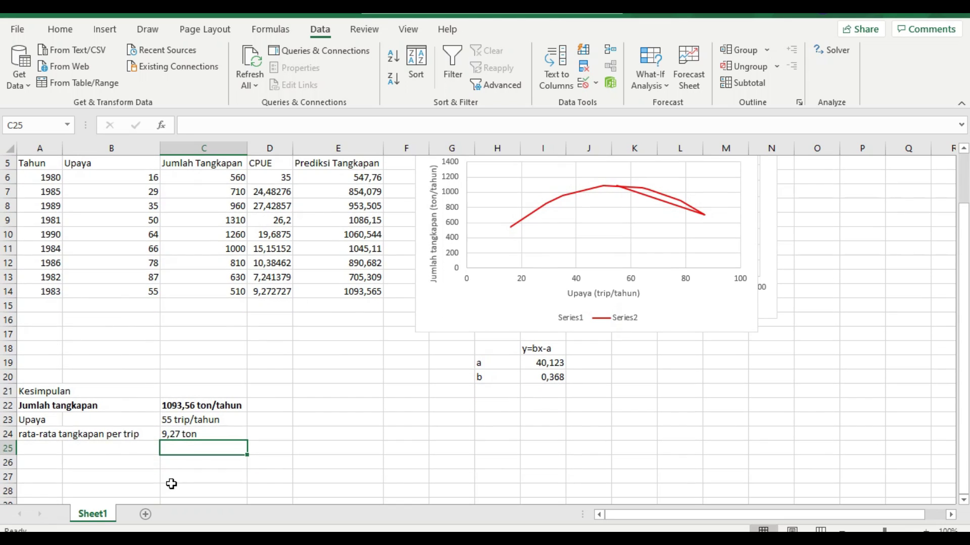
{"action": "left_click", "coordinate": [38, 459]}
{"action": "type", "text": "Da"}
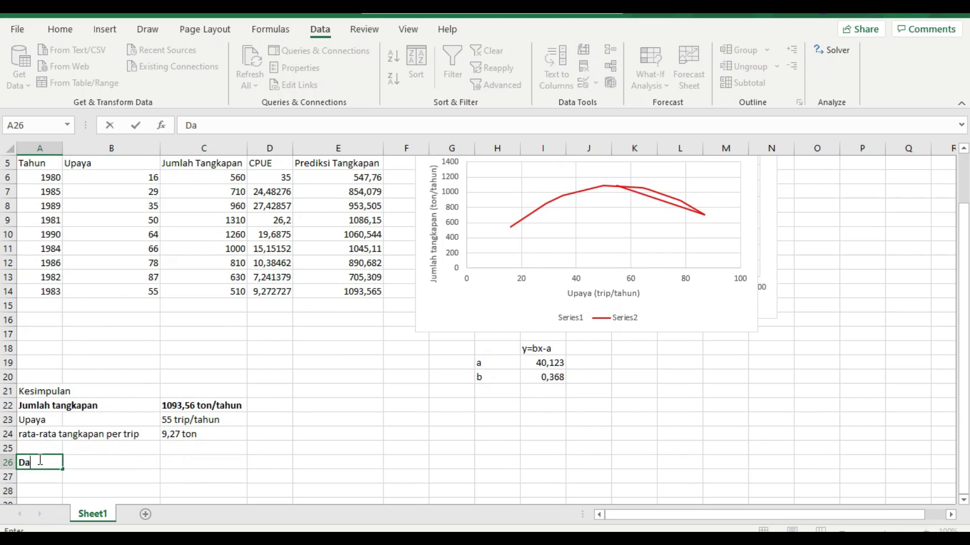
{"action": "type", "text": "erah tersebut memiliki poten"}
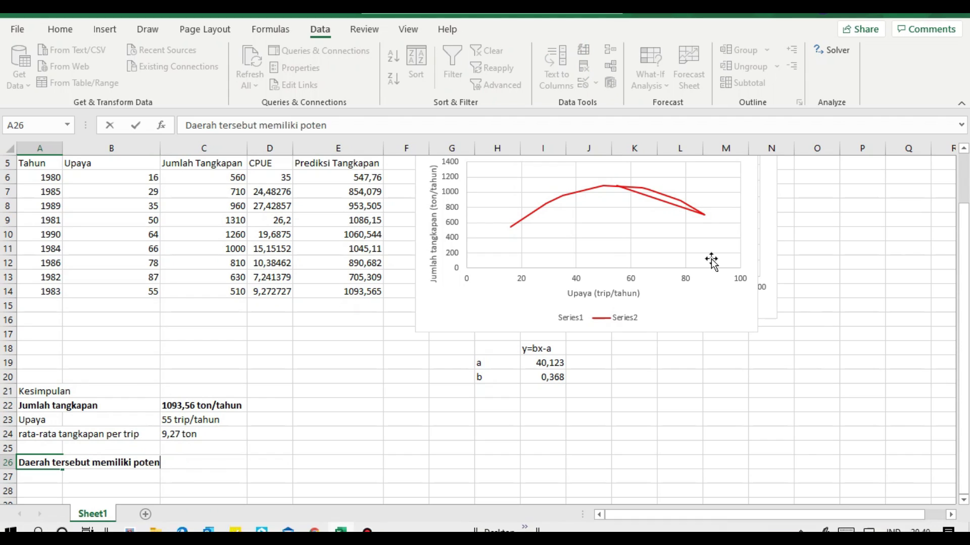
{"action": "type", "text": "si tang"}
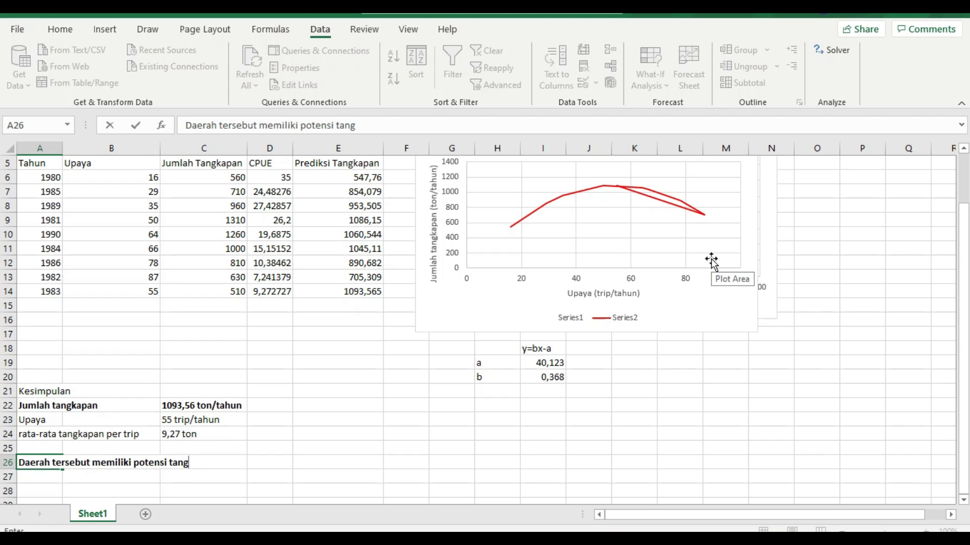
{"action": "type", "text": "kapan 1093,56"}
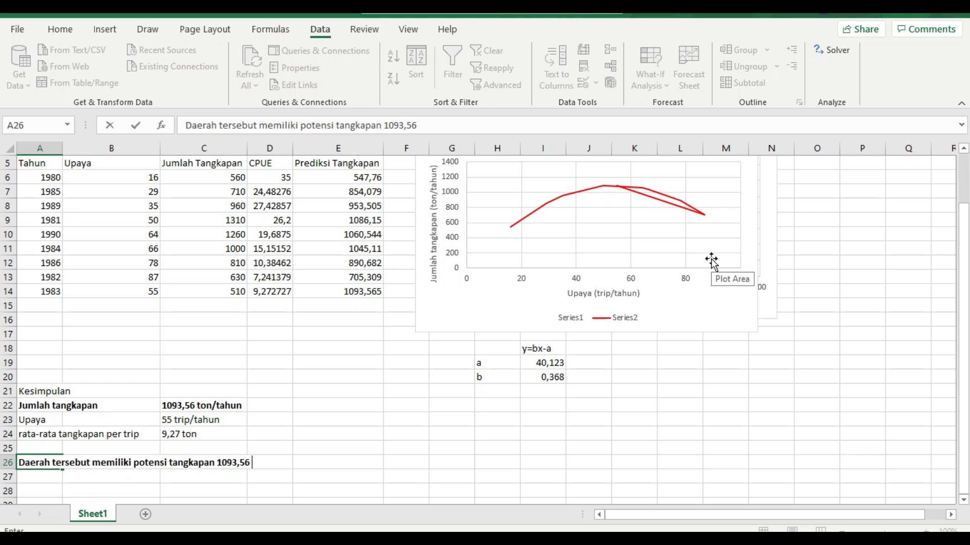
{"action": "type", "text": " ton/ta"}
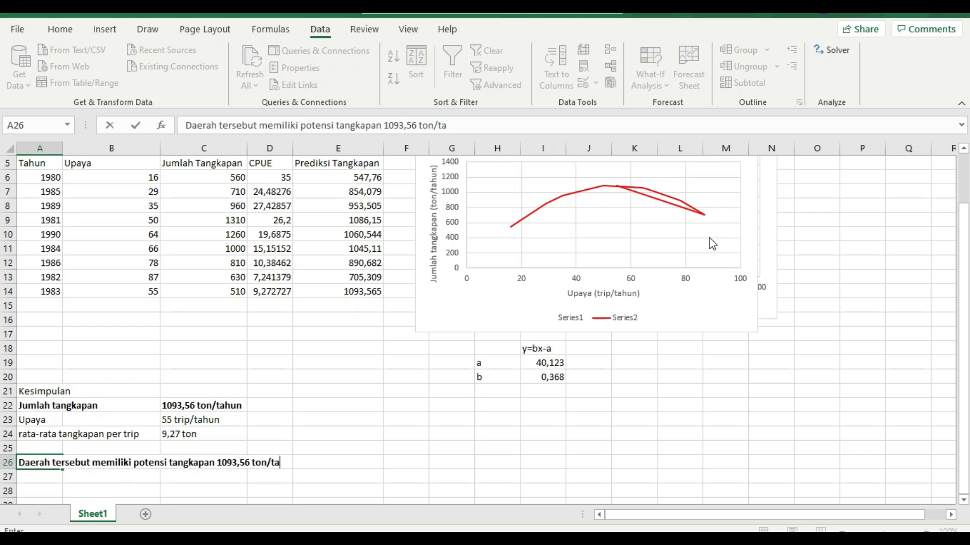
{"action": "type", "text": "hun dengan jumla"}
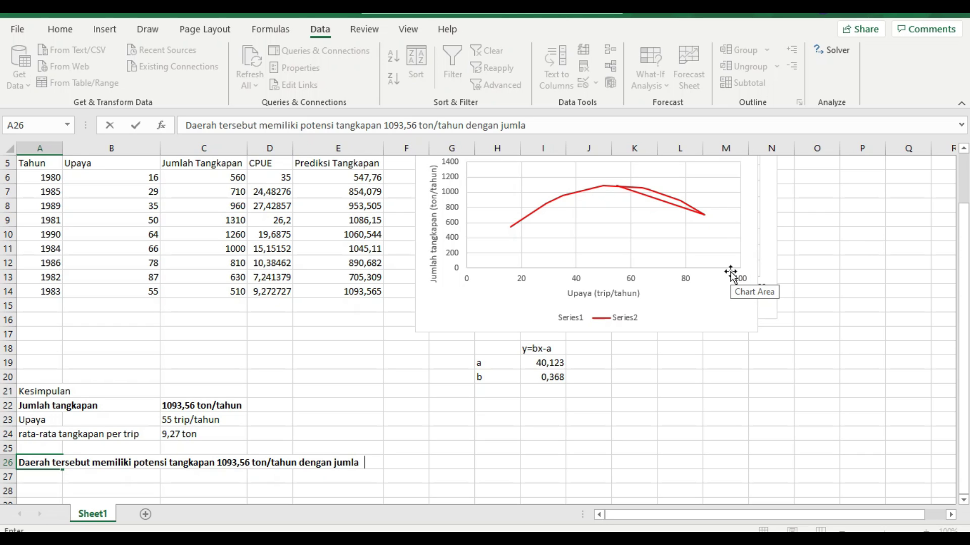
{"action": "type", "text": "h trip"}
{"action": "scroll", "coordinate": [731, 273], "scroll_direction": "down", "scroll_amount": 2}
{"action": "type", "text": "per"}
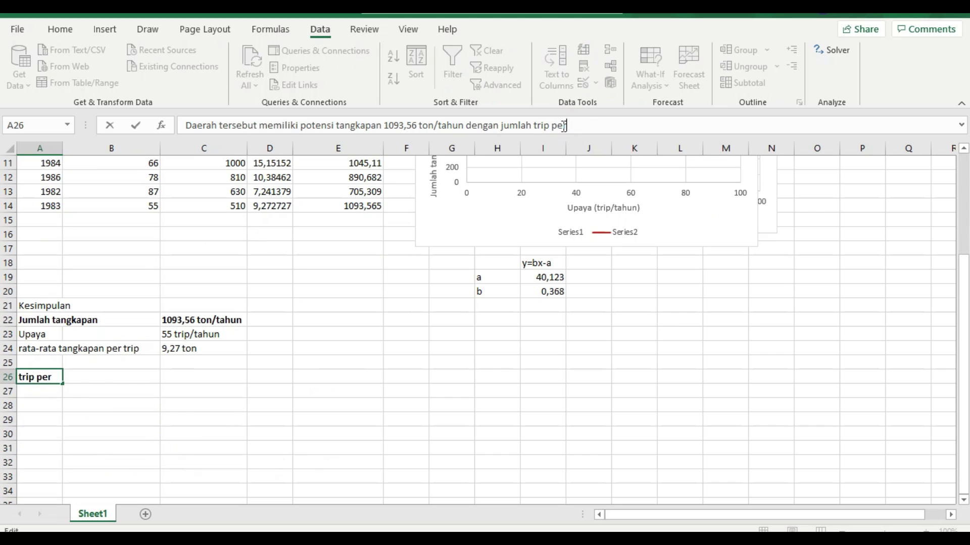
{"action": "type", "text": " tahun maksimal 55 tri"}
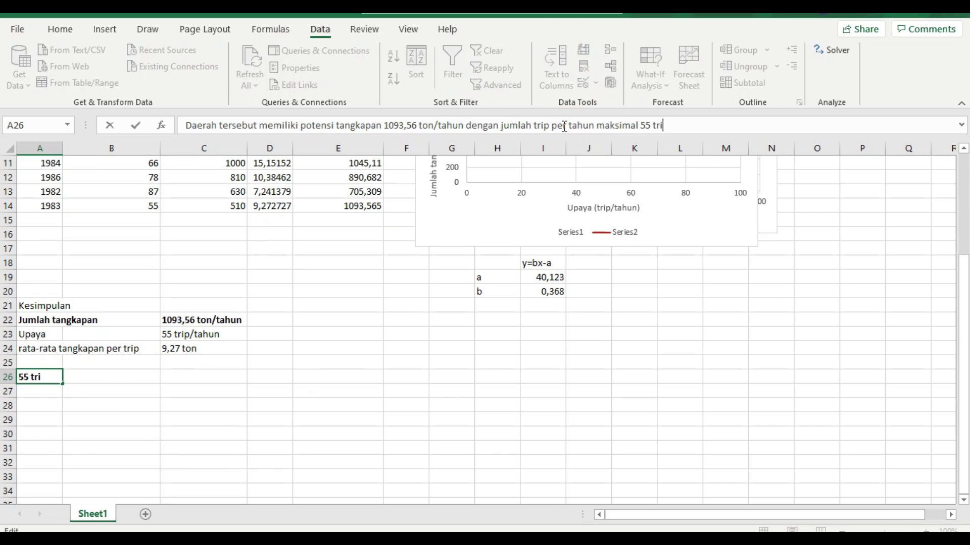
{"action": "type", "text": "p dimana tangkapan "}
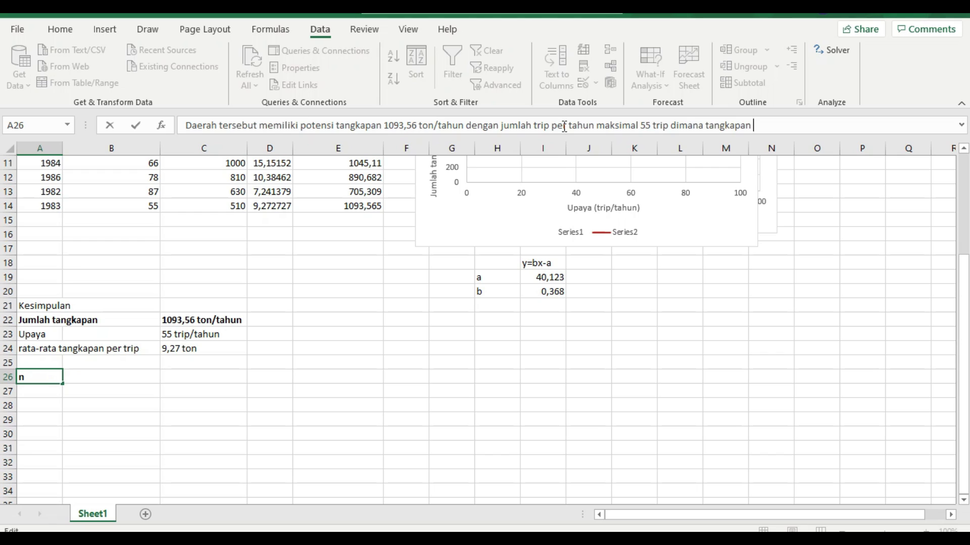
{"action": "type", "text": "per trip rata-rata sebanyak 9,27 ton"}
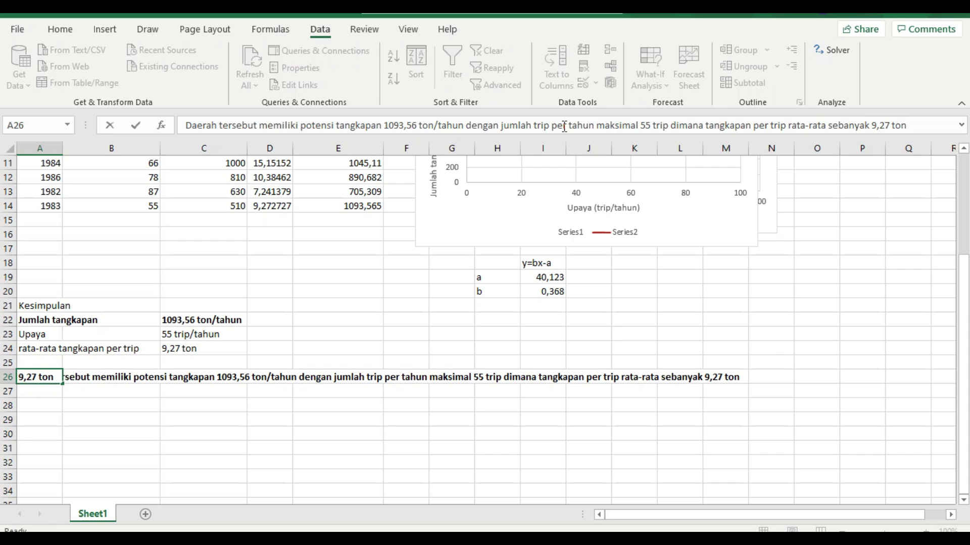
{"action": "key", "text": "Return"}
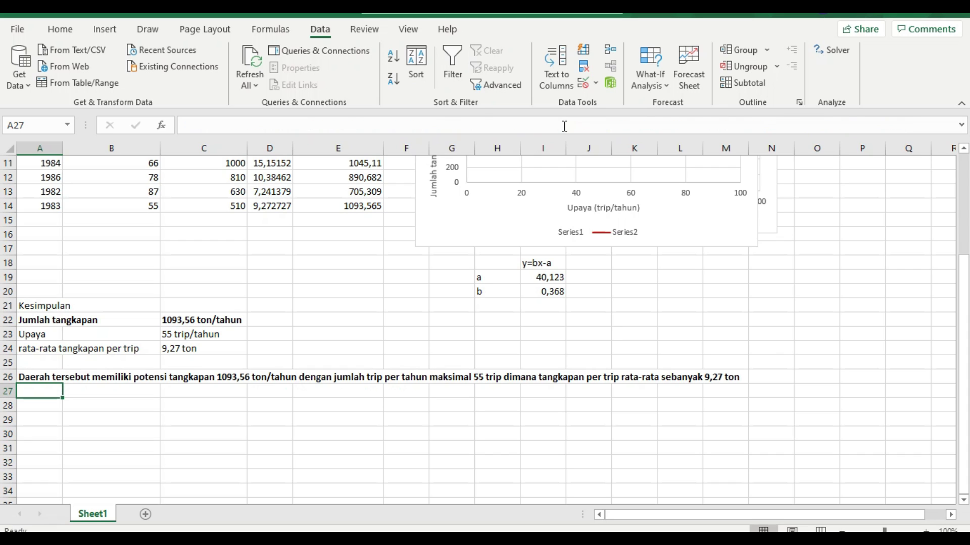